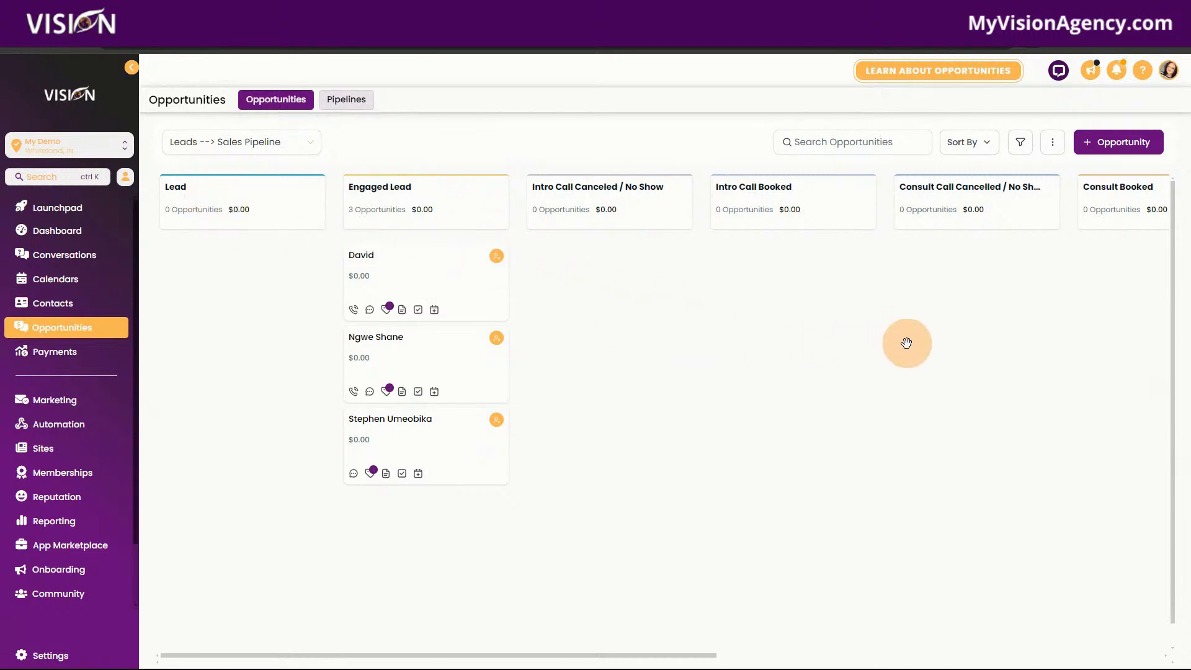
Step: Examine all the stages of the Leads --> Sales Pipeline board, from Lead through Bad Fit
drag(906, 343, 913, 370)
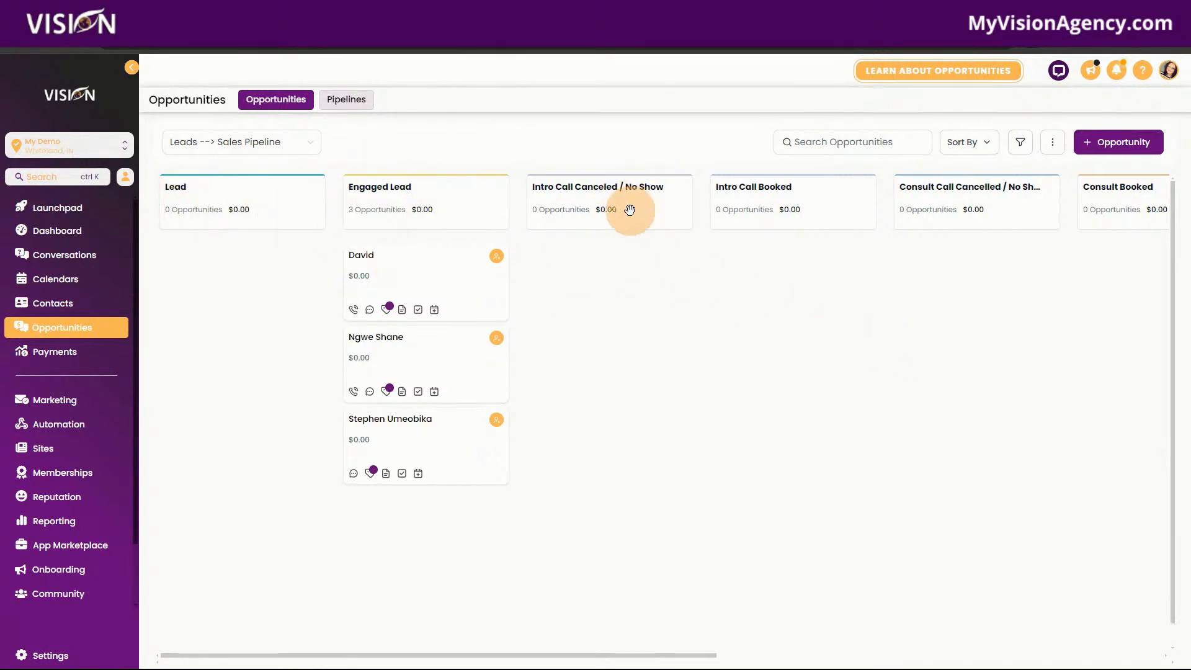
mouse_move(971, 349)
mouse_down()
mouse_move(912, 342)
mouse_move(773, 386)
mouse_up()
drag(849, 271, 699, 273)
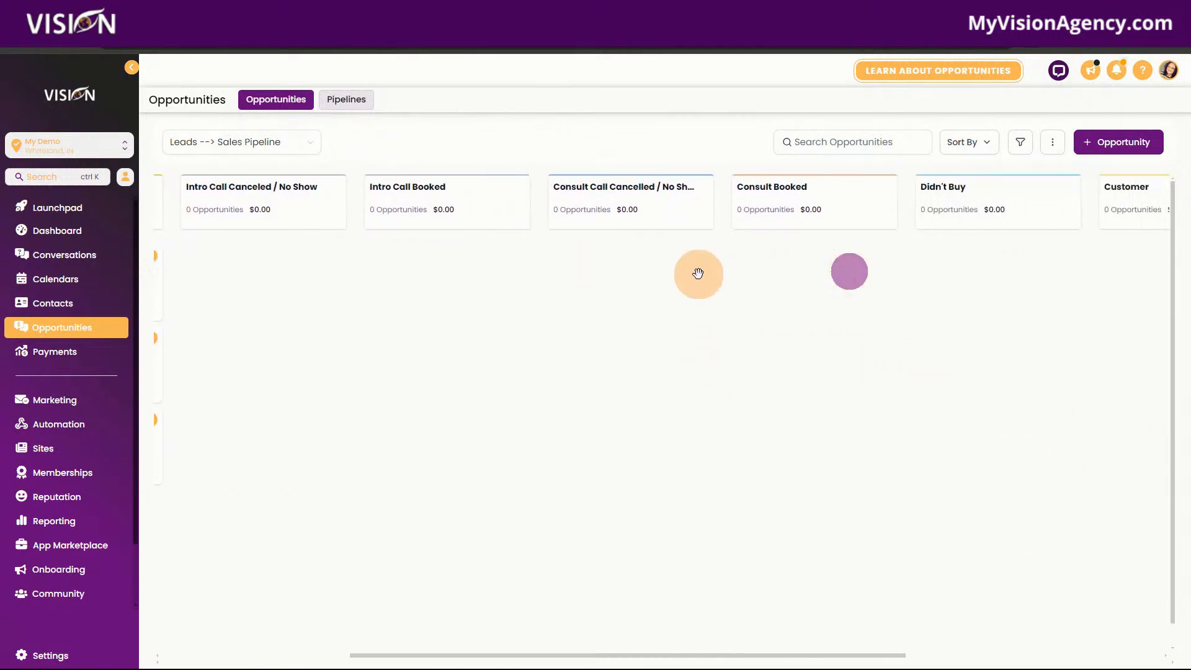
drag(769, 335, 598, 339)
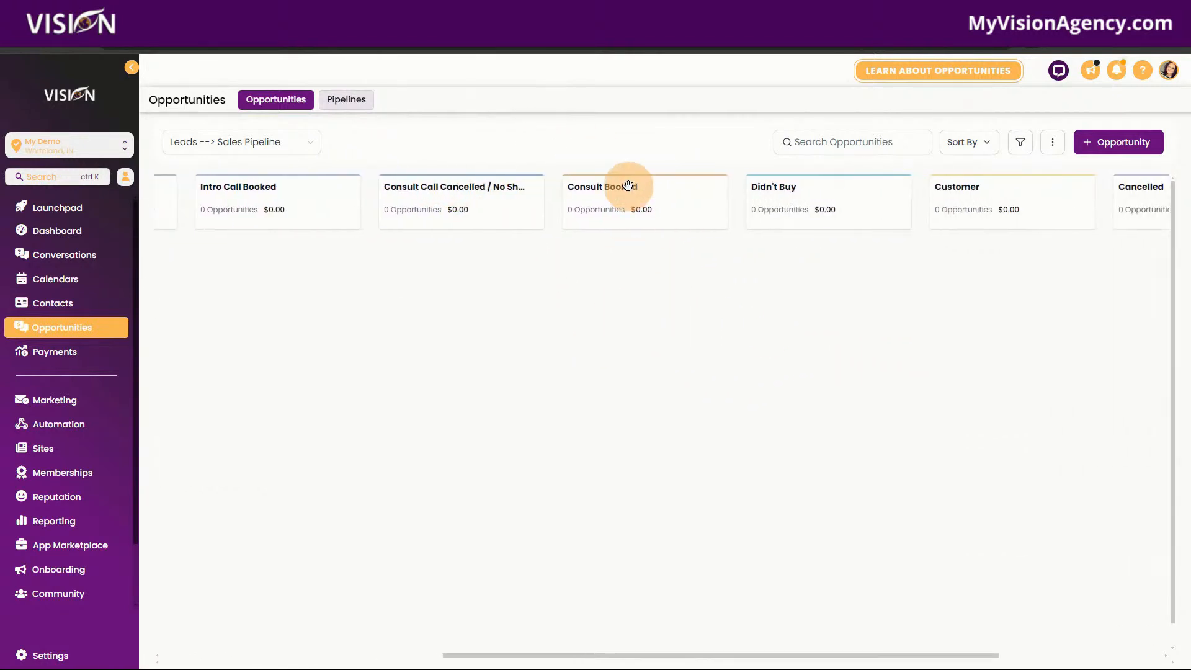
drag(917, 351, 732, 338)
drag(1008, 298, 780, 306)
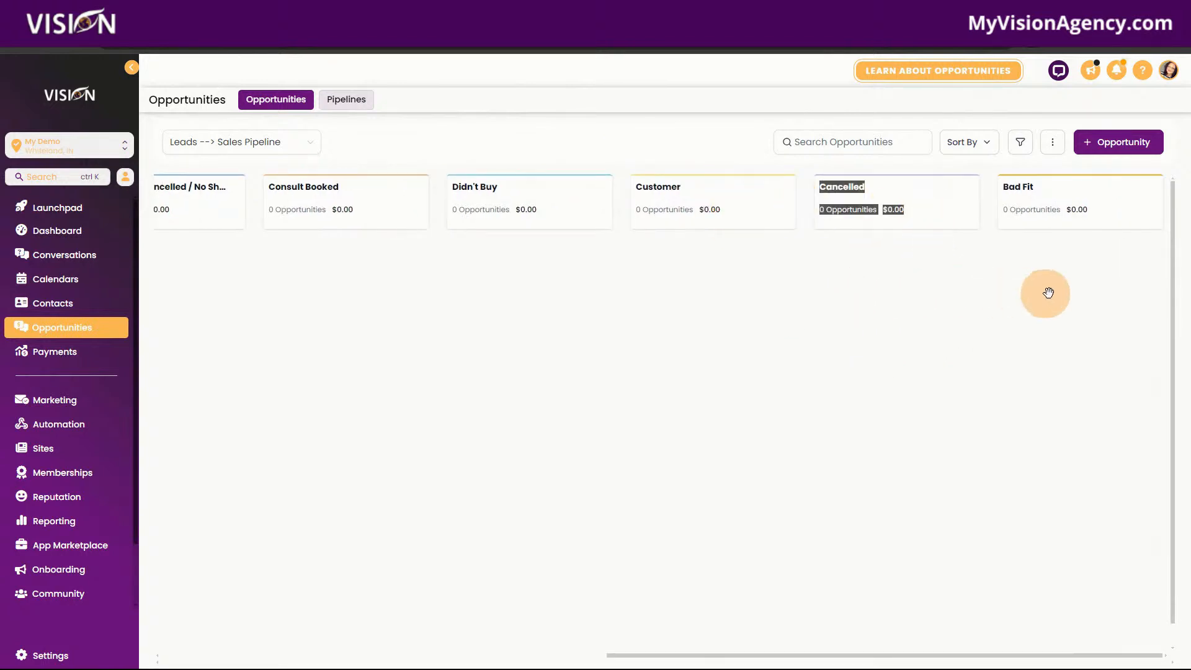
click(1113, 298)
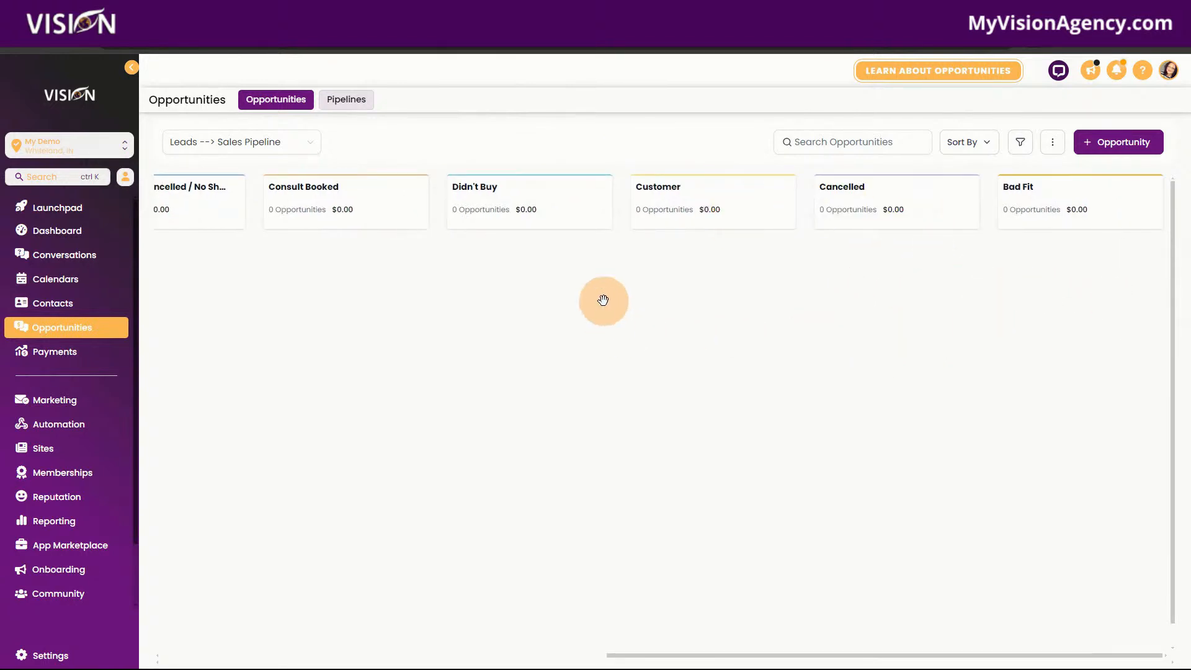
drag(523, 346, 1089, 385)
drag(592, 388, 843, 396)
drag(632, 397, 774, 407)
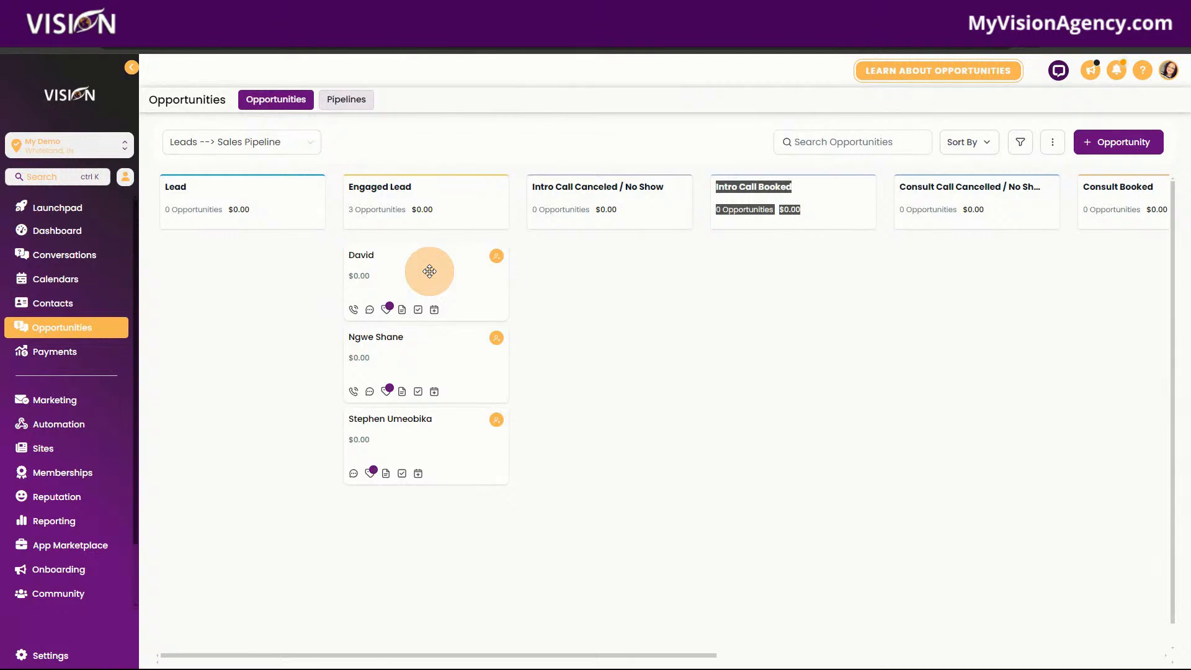
click(583, 290)
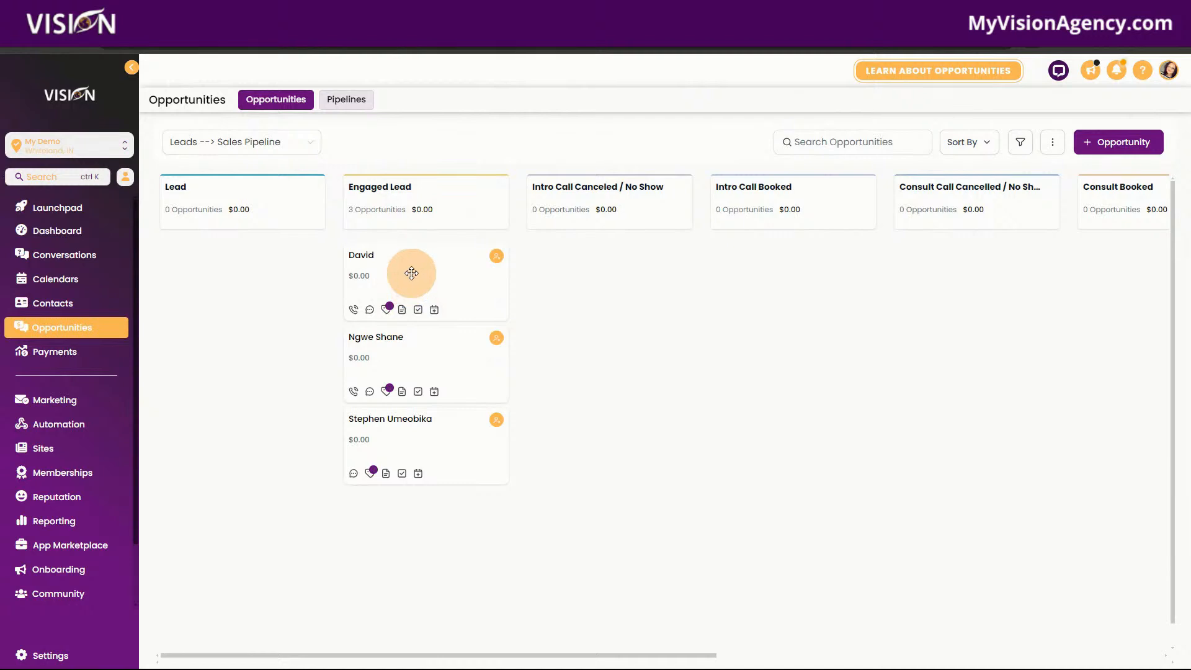
Step: Move the topmost opportunity card from the Engaged Lead stage to Intro Call Canceled / No Show
drag(411, 268, 579, 263)
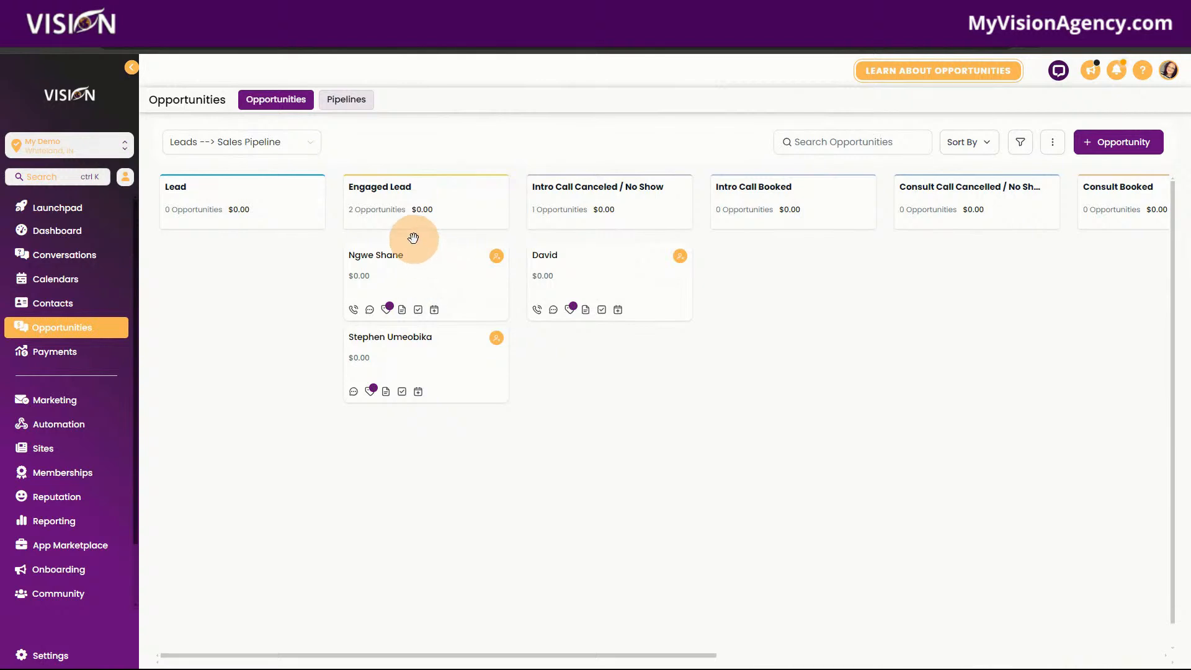
Step: Open the topmost remaining opportunity in Engaged Lead, examine its details, tags and status options, and close it without saving
drag(414, 268, 440, 267)
click(440, 267)
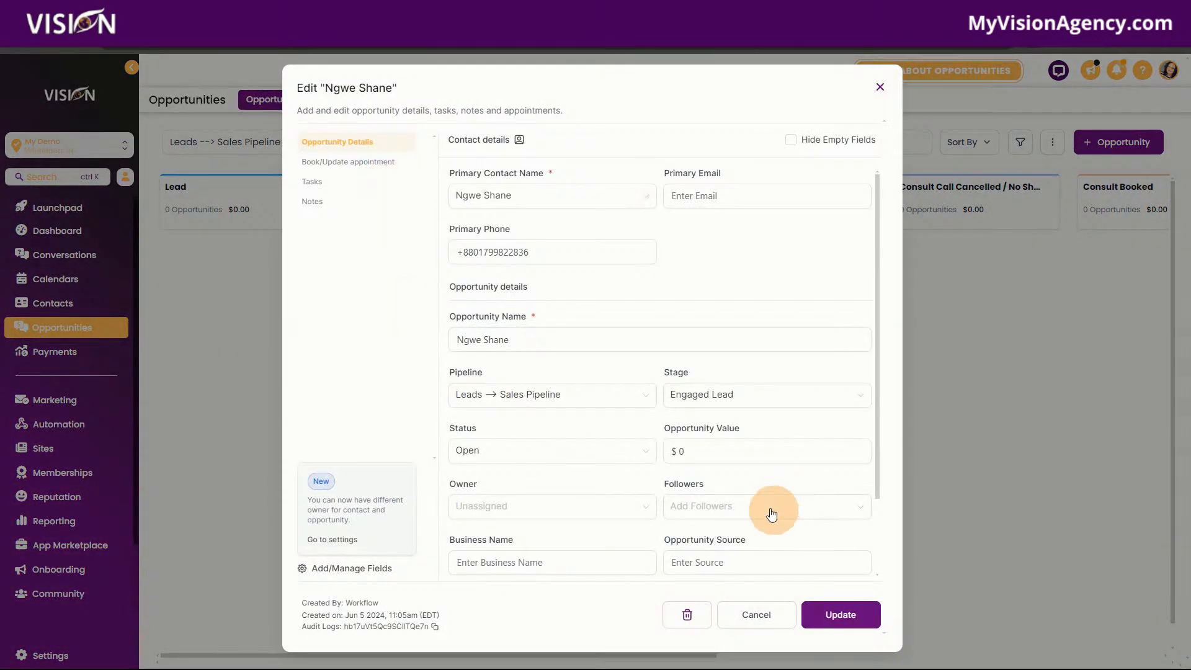
scroll(708, 467, down, 2)
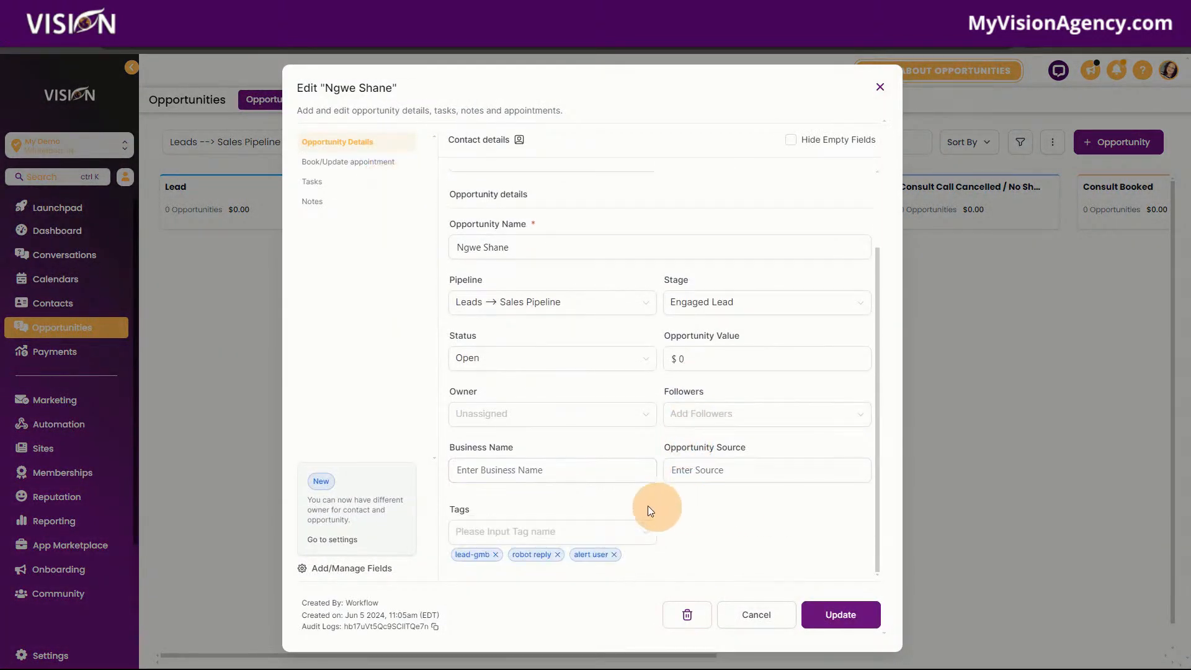
scroll(560, 493, up, 1)
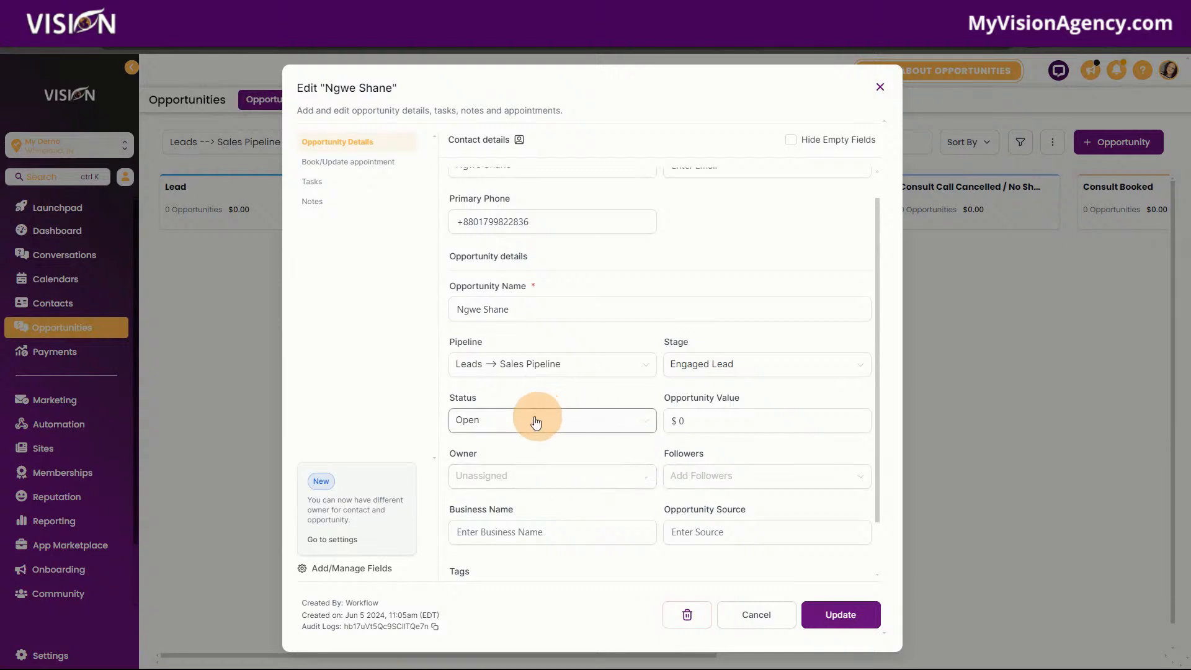
click(498, 423)
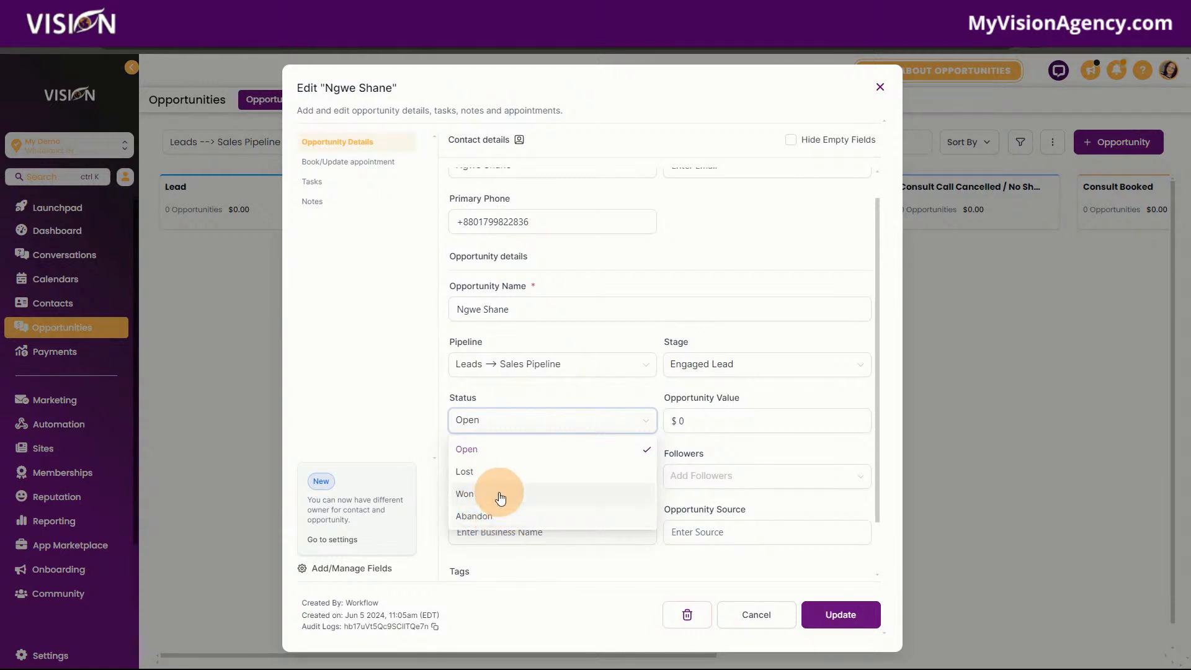
click(512, 390)
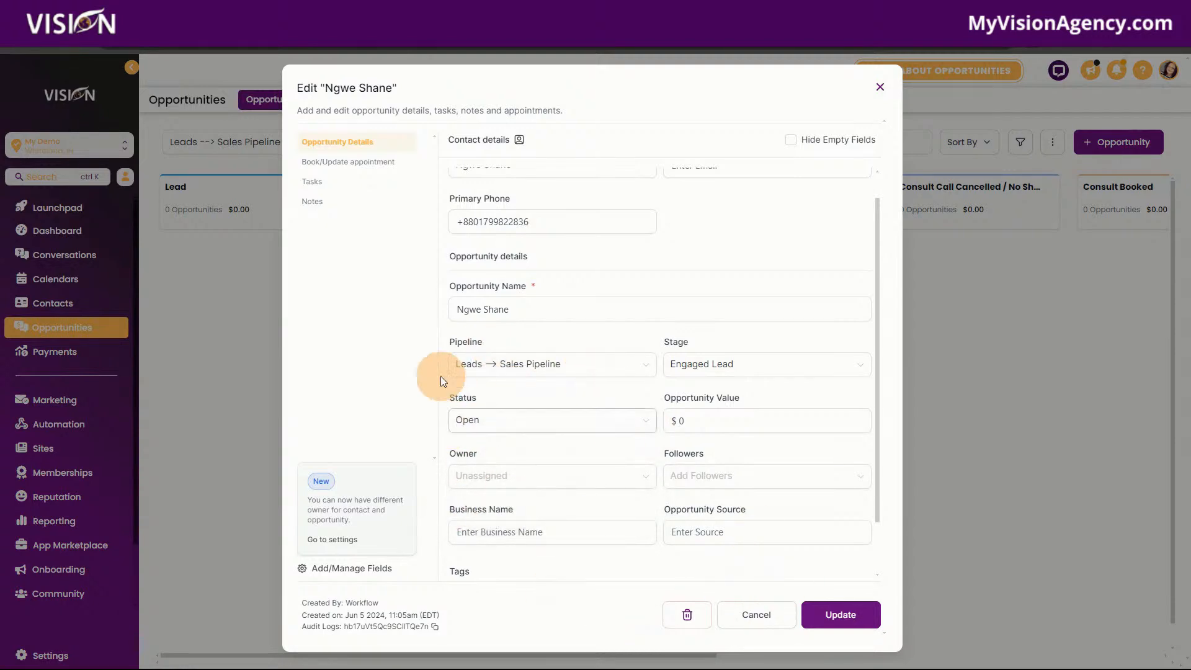
click(756, 614)
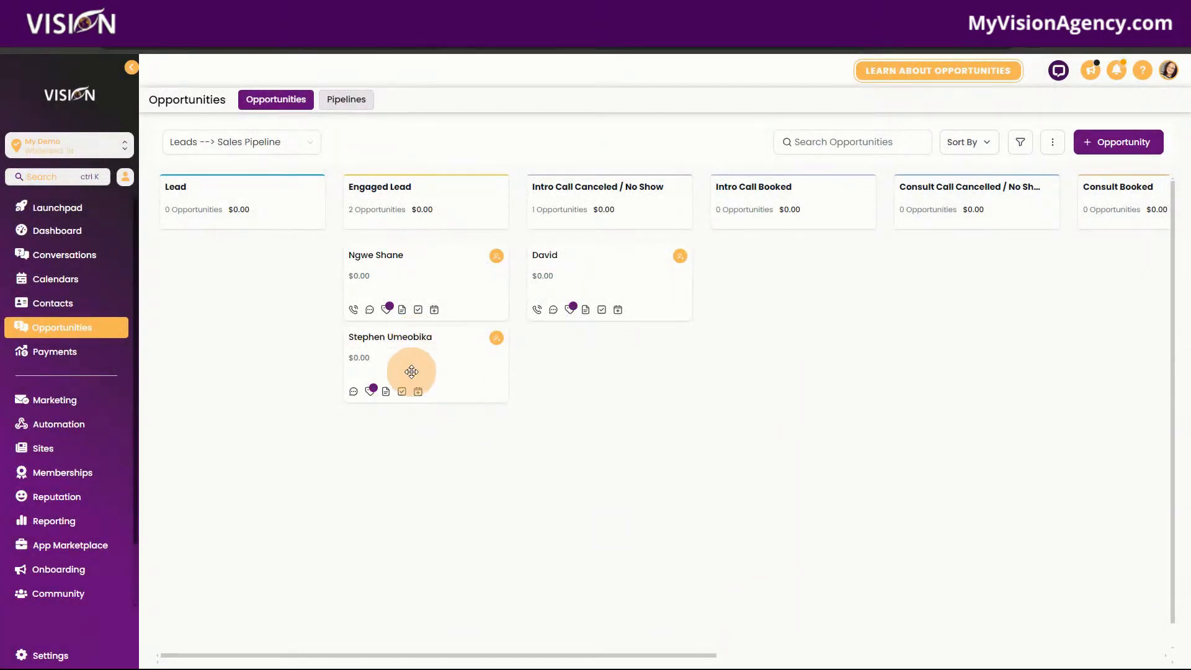
Step: Switch to the YouTube channel page and look through its live streams and playlists, plus the software reseller coaching program's website
drag(420, 266, 478, 262)
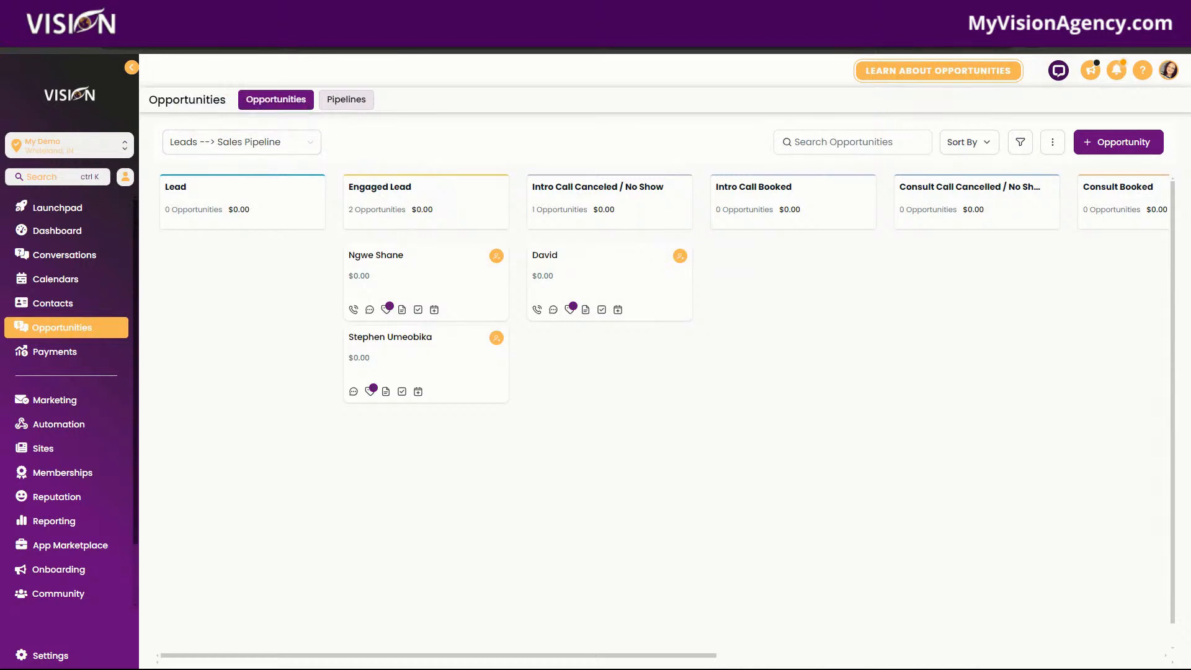
click(211, 13)
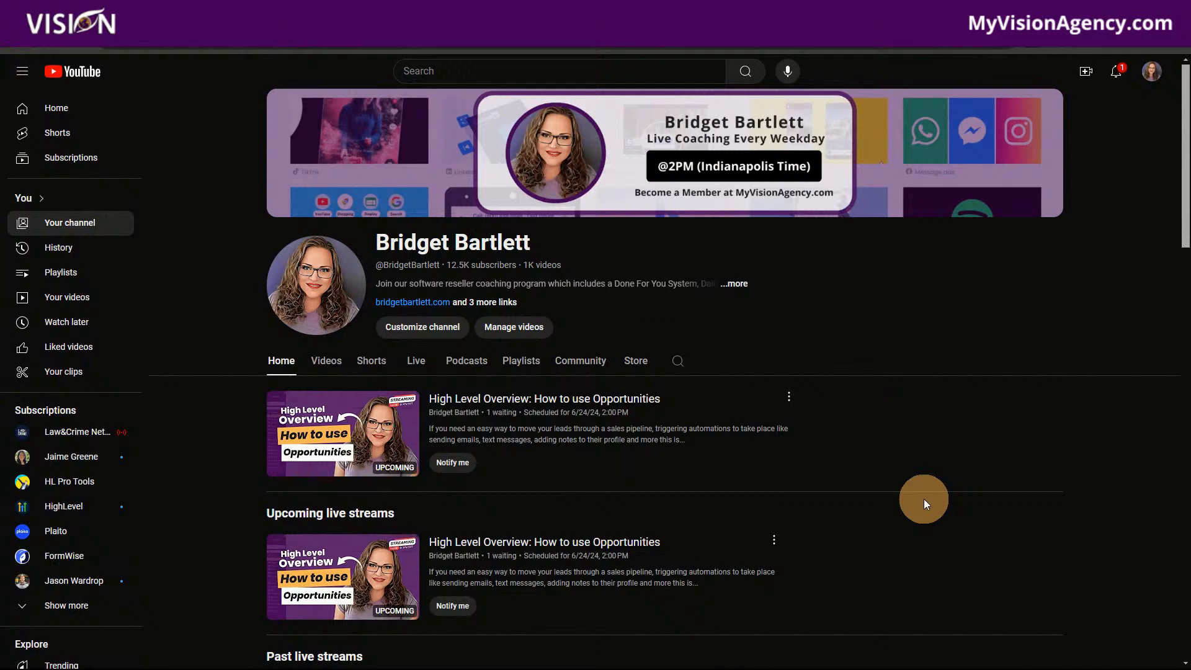
scroll(897, 505, down, 4)
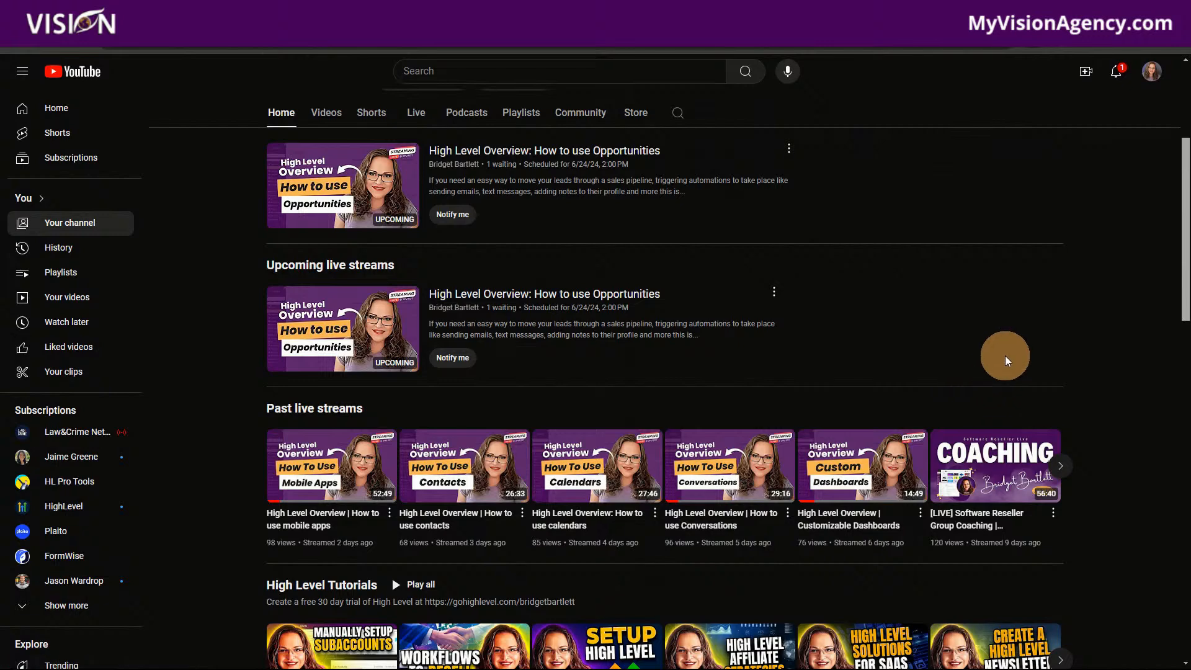
scroll(1006, 361, up, 2)
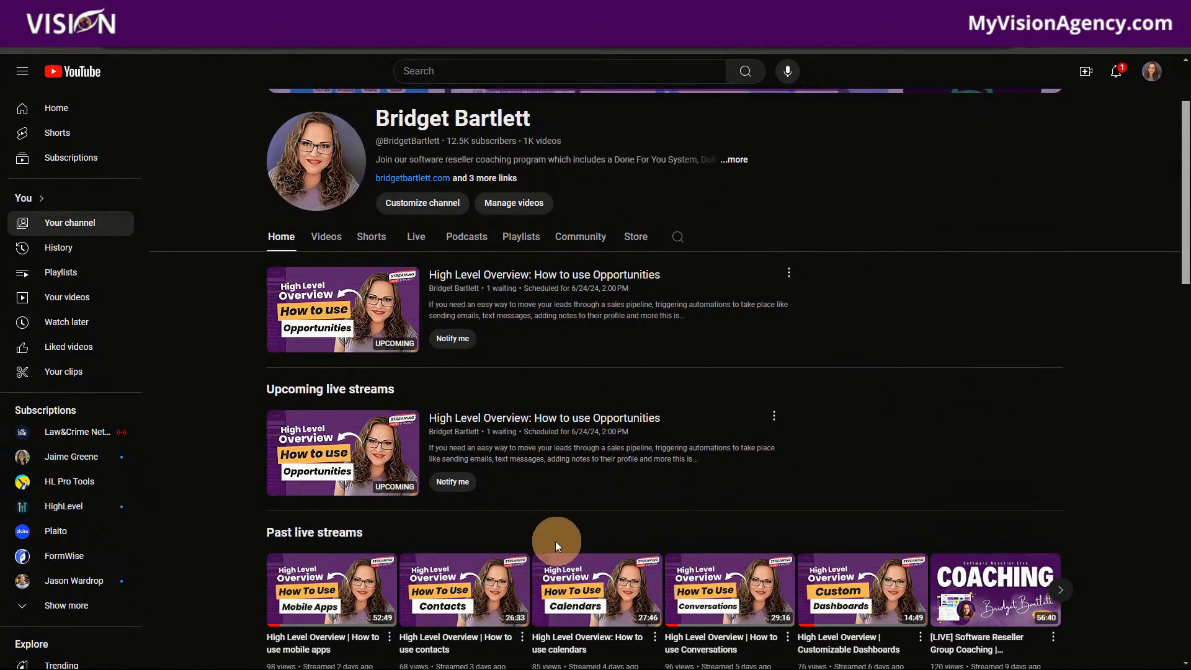
click(532, 247)
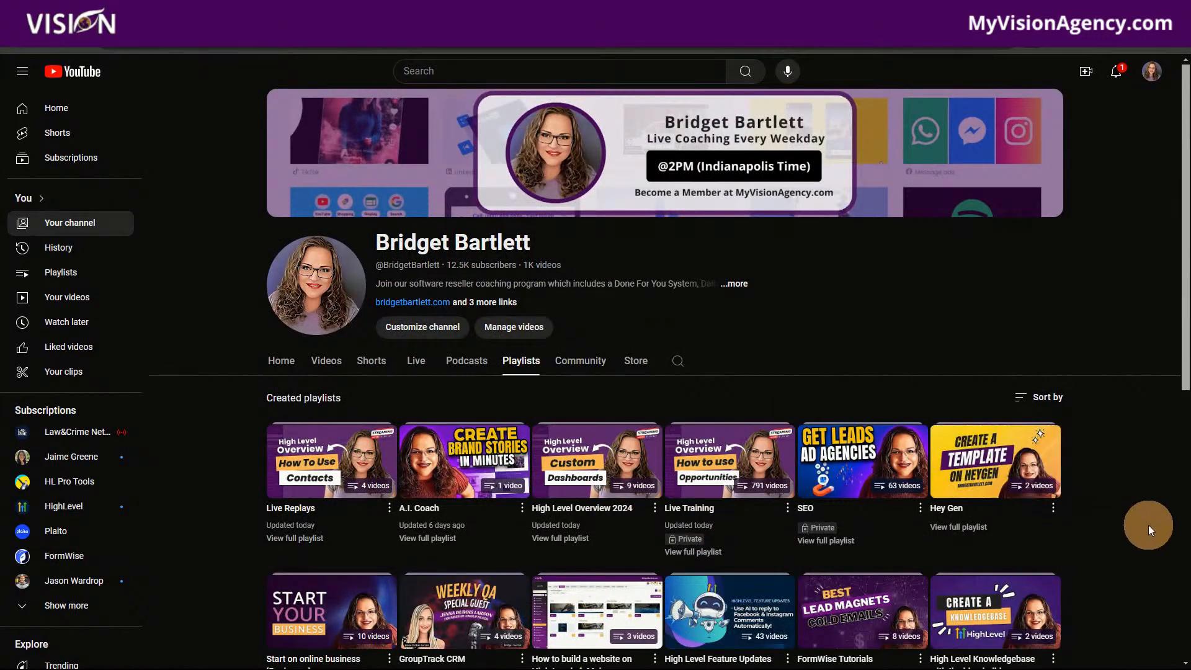
scroll(1144, 523, down, 5)
scroll(1142, 520, up, 5)
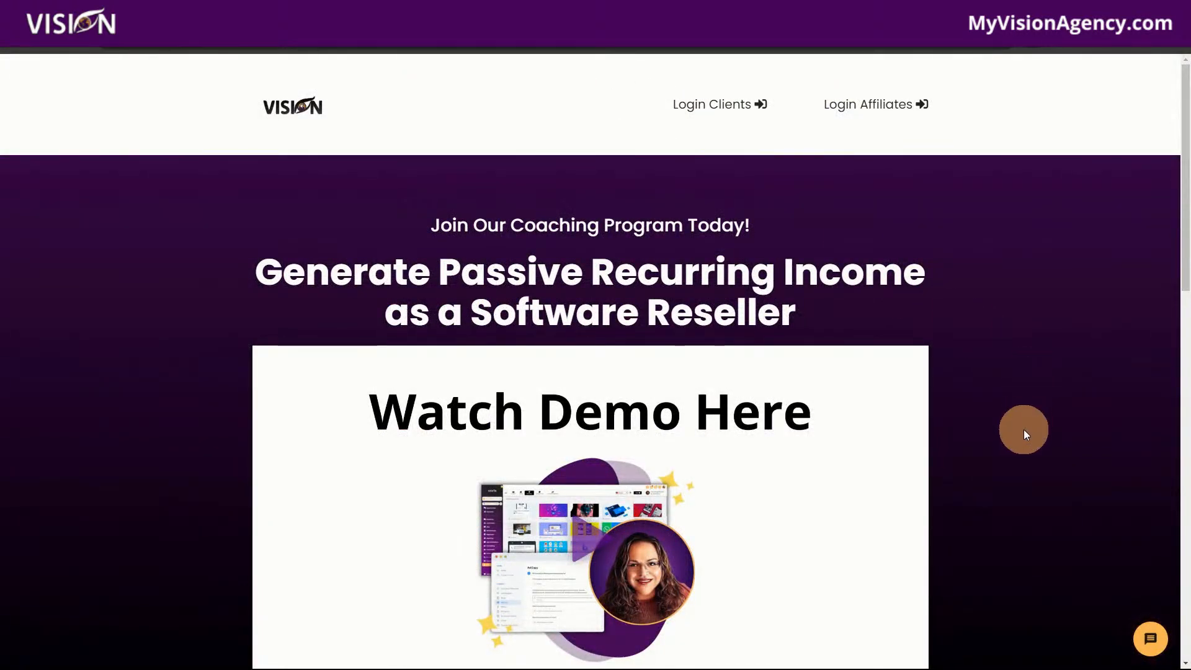
scroll(1023, 428, down, 4)
scroll(1024, 432, down, 3)
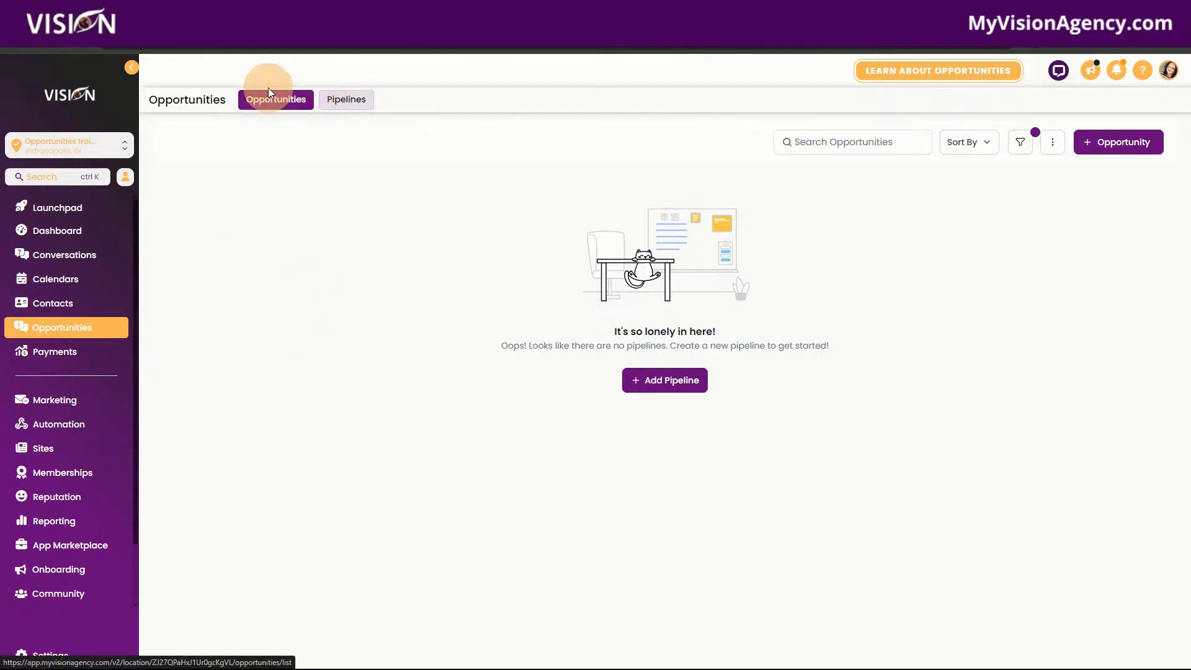
Step: Start a new opportunities pipeline named Leads with Cold as its first stage
click(363, 98)
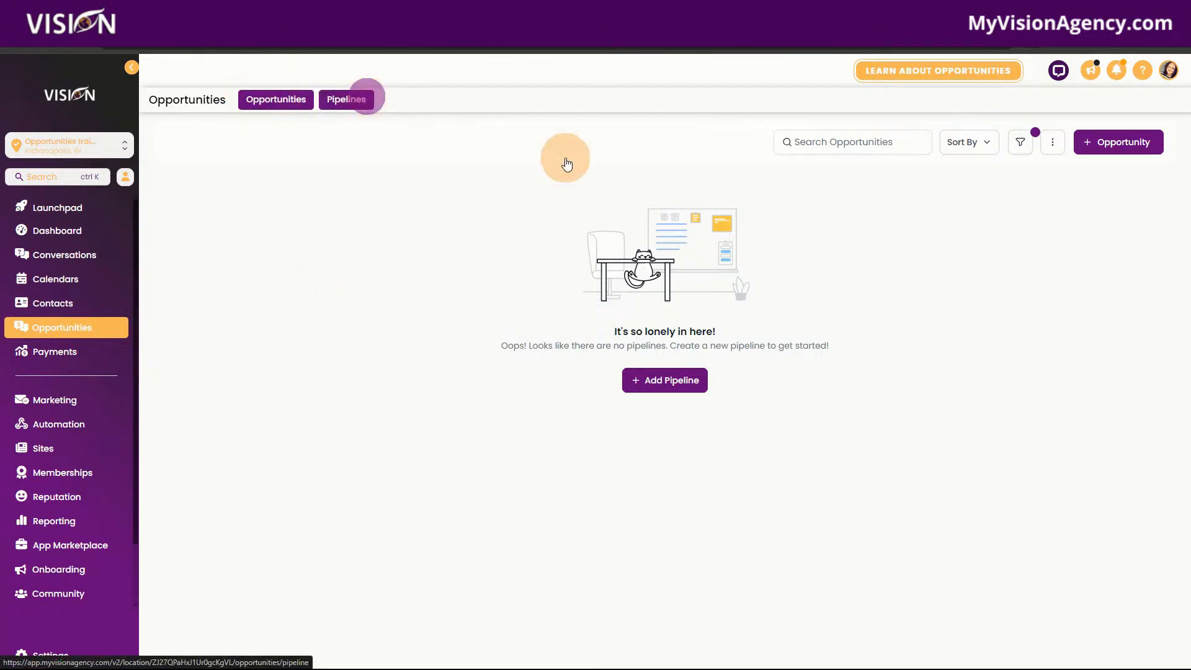
click(279, 107)
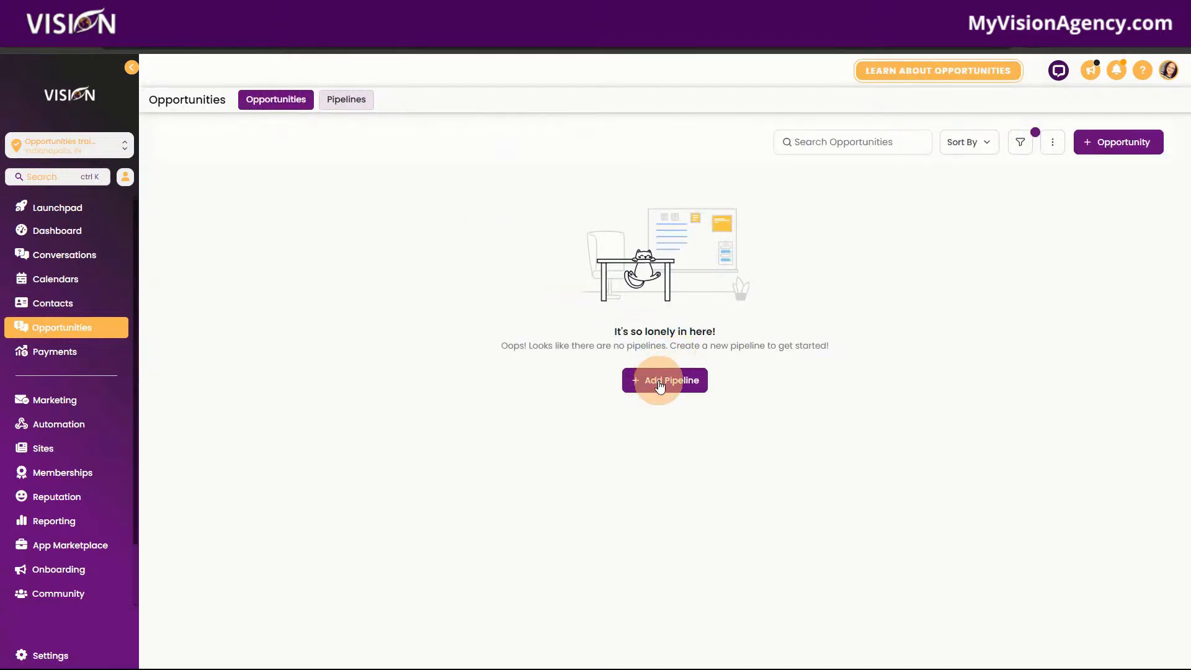
click(659, 383)
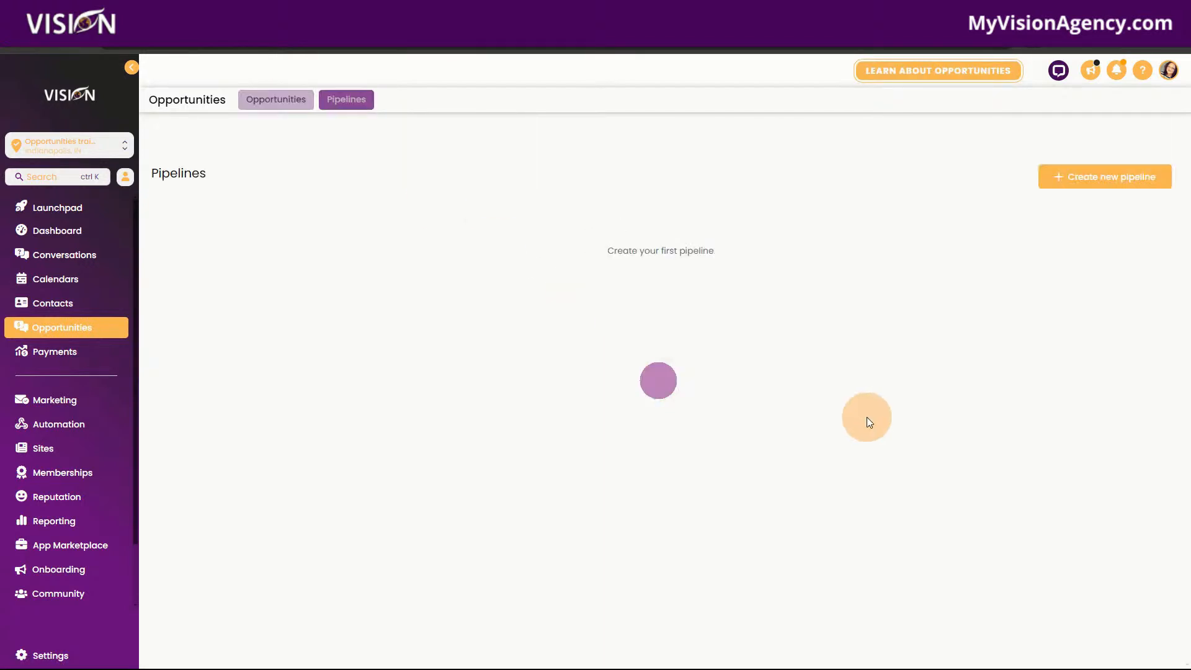
click(1092, 178)
click(497, 151)
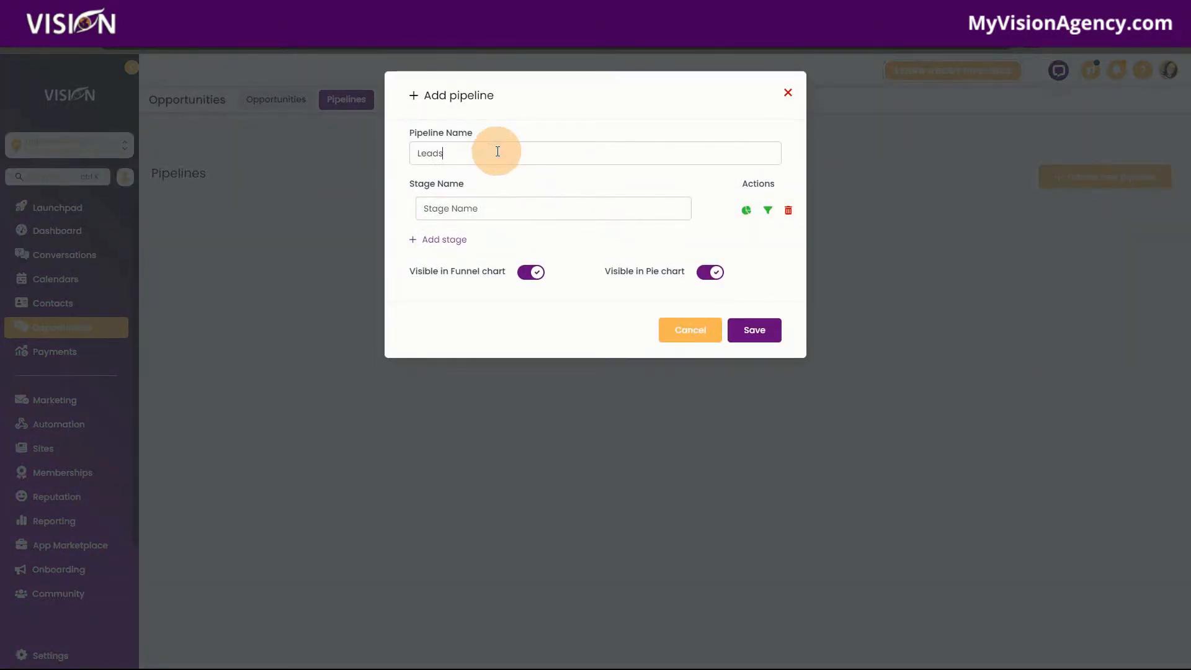
click(513, 208)
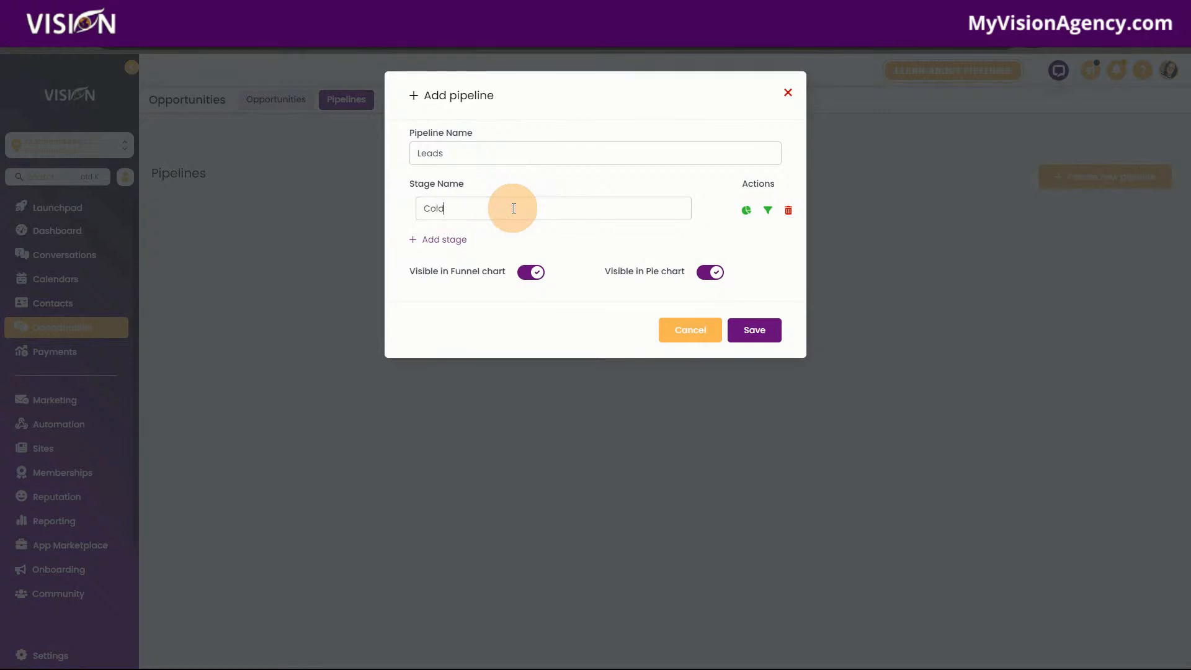
Step: Add two more stages to the Leads pipeline, named Warm and Hot
click(444, 239)
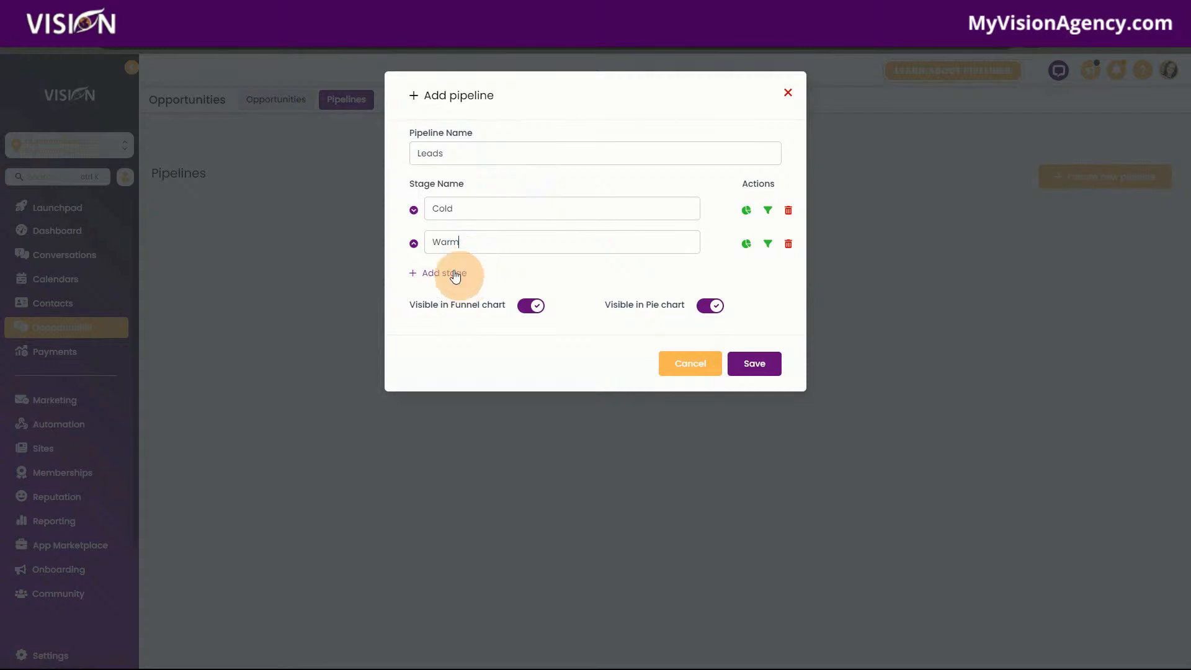
click(445, 273)
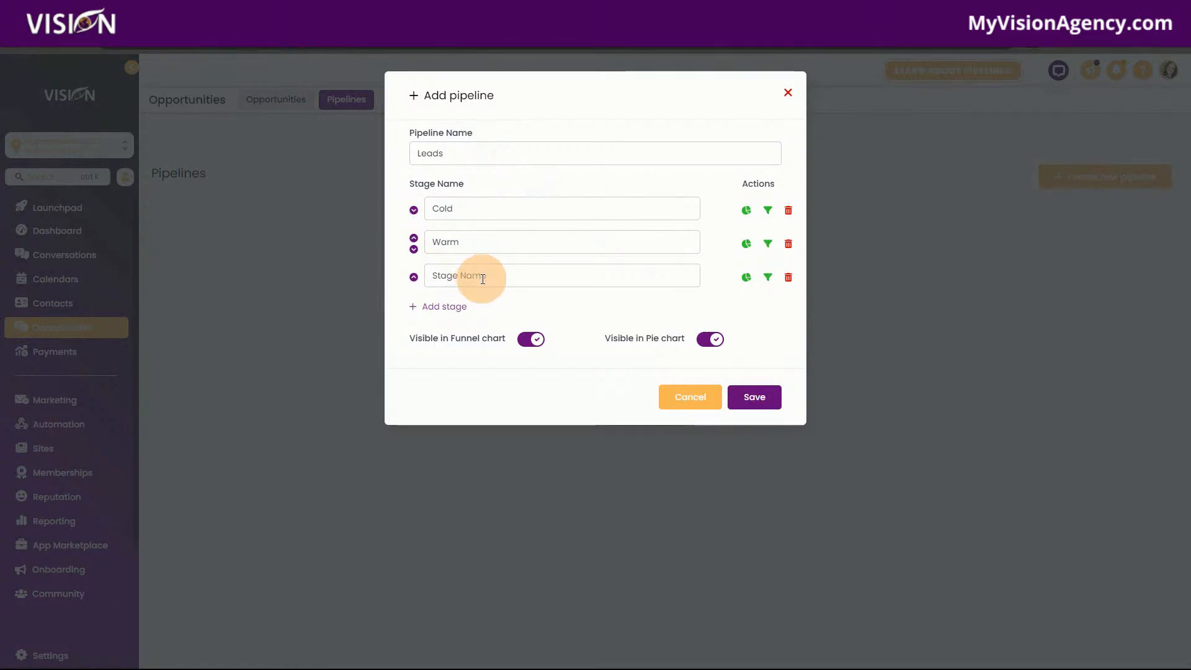
click(483, 276)
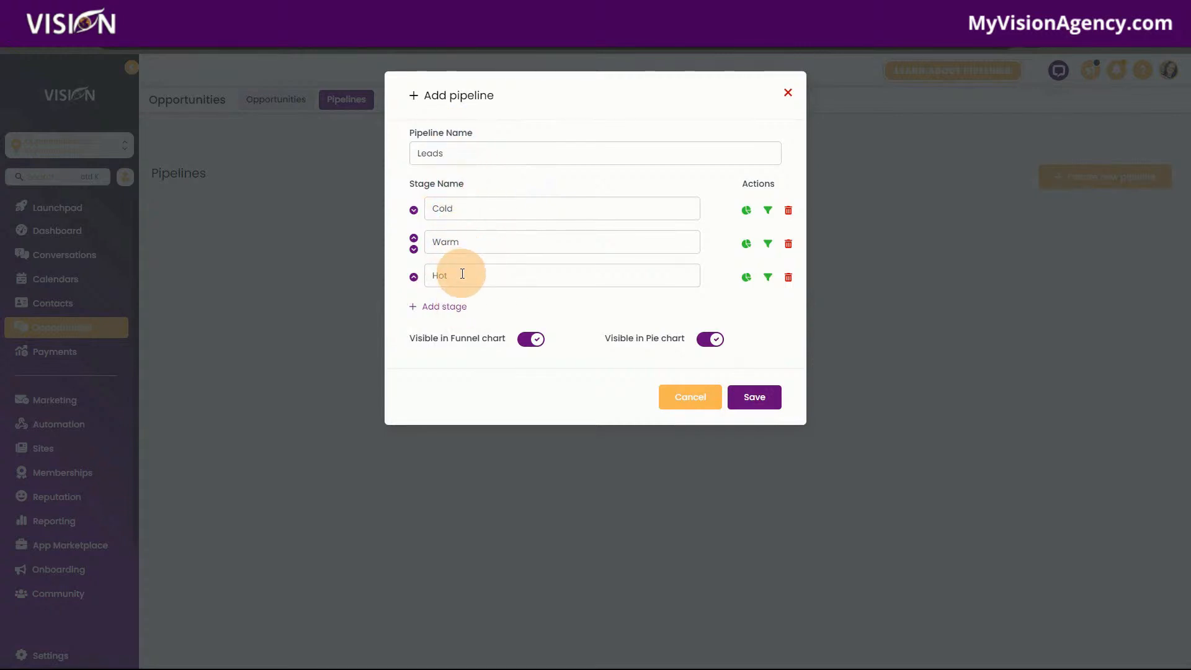
Step: Add the stages Client and Lost after the Hot stage of the Leads pipeline
click(459, 308)
click(469, 307)
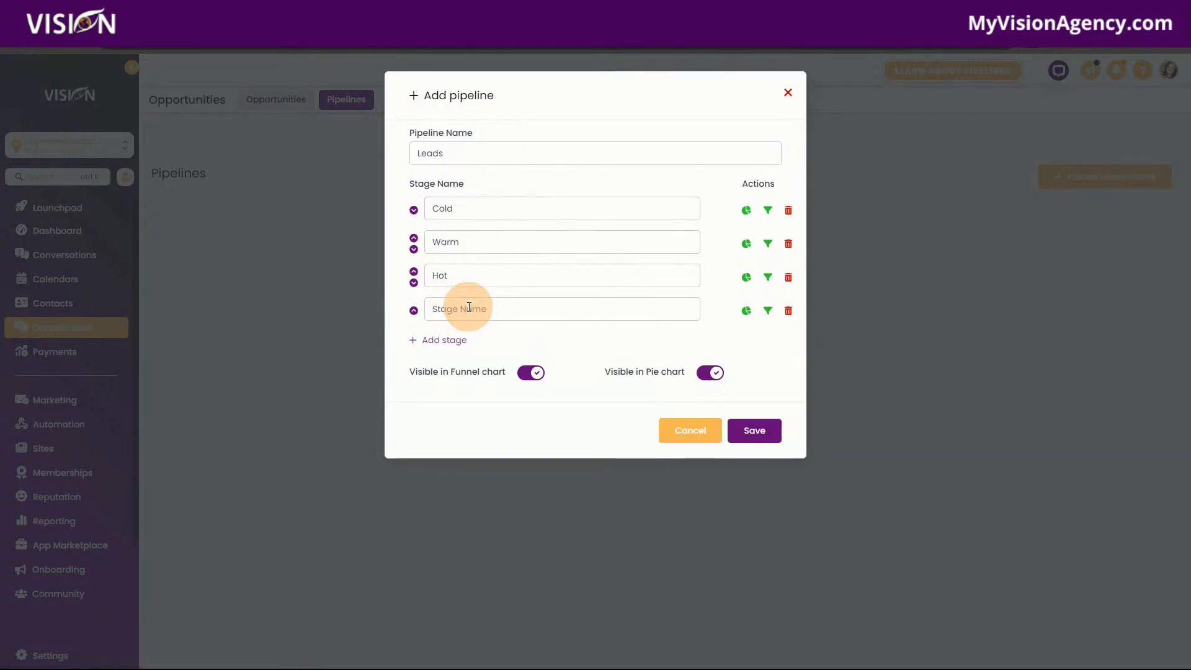
text(Client)
click(458, 343)
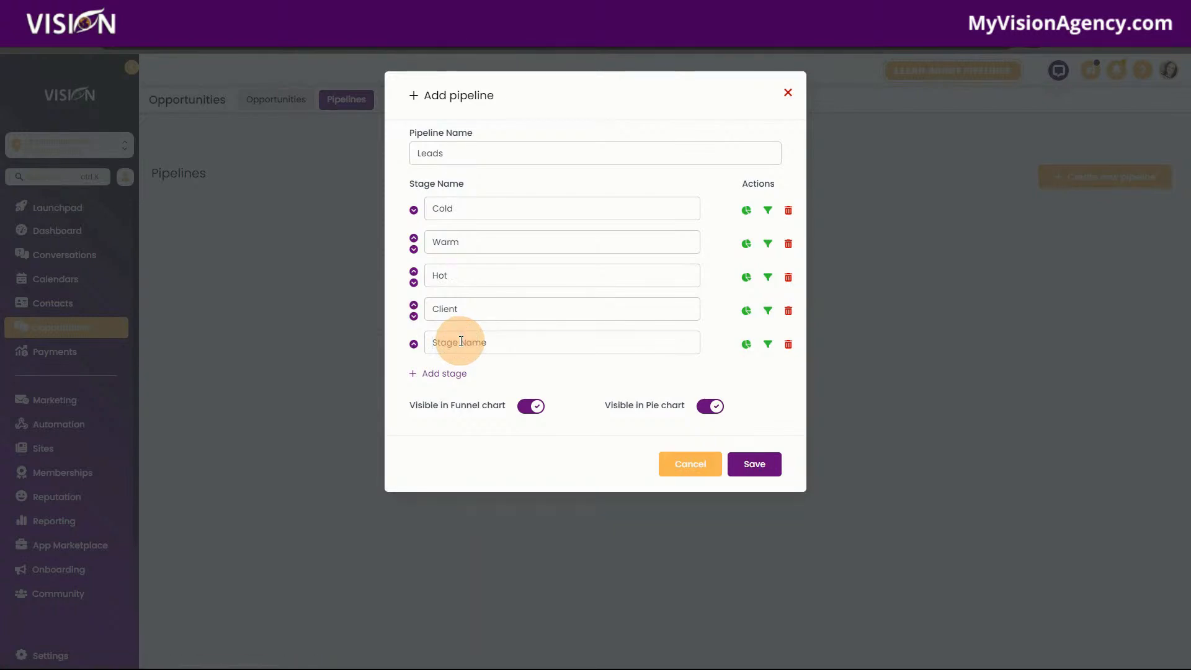
text(Lost)
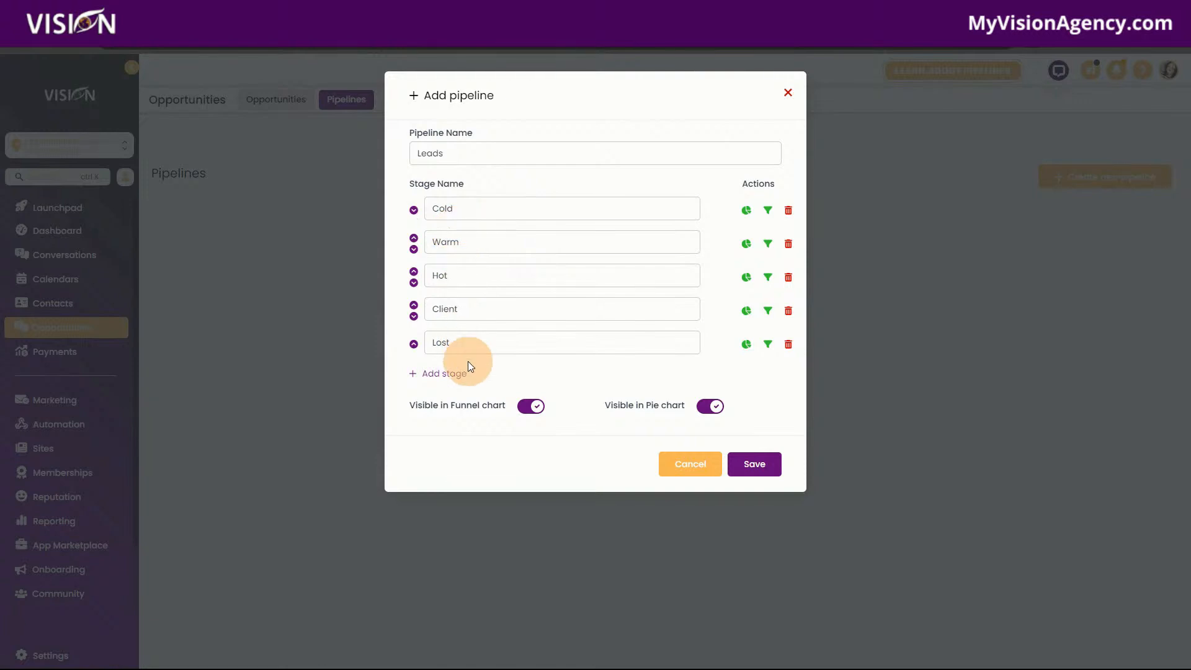
Step: Keep the Leads pipeline and its Cold stage visible in the funnel and pie charts, and save the pipeline
click(747, 212)
click(747, 211)
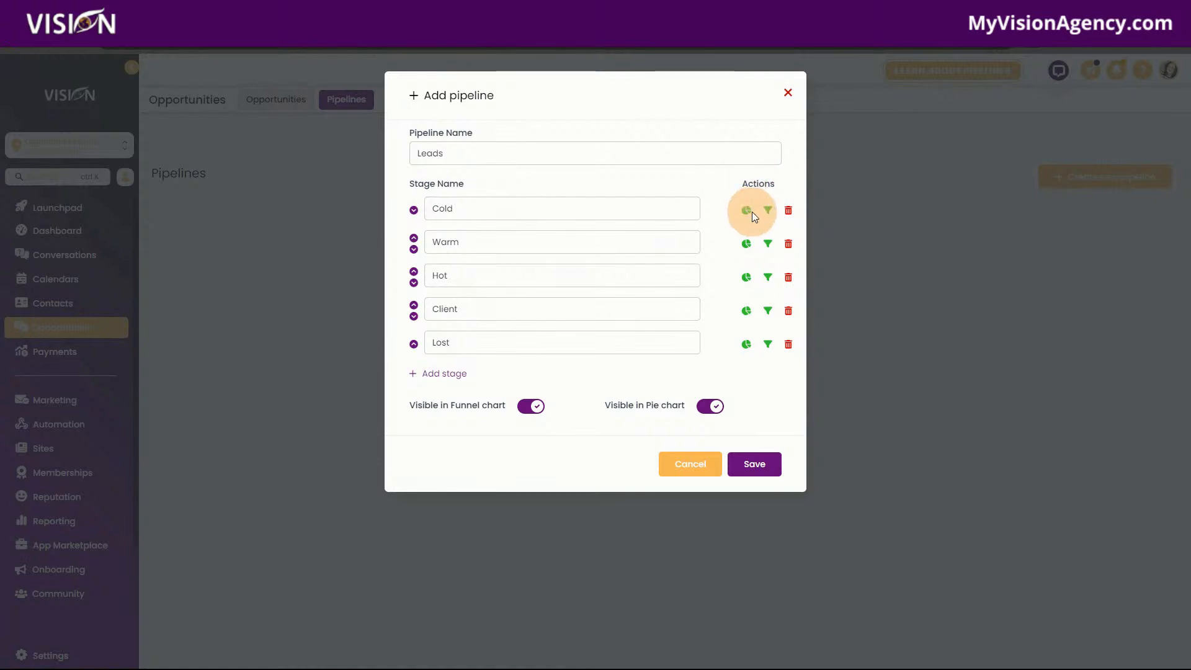
click(768, 213)
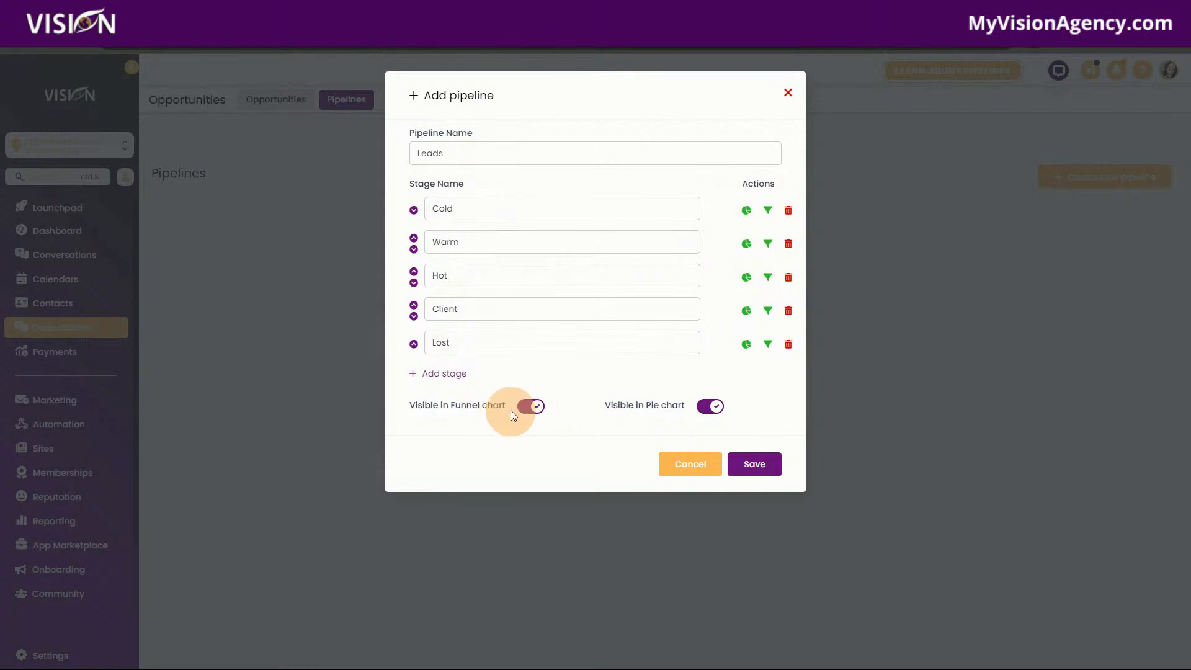
click(528, 410)
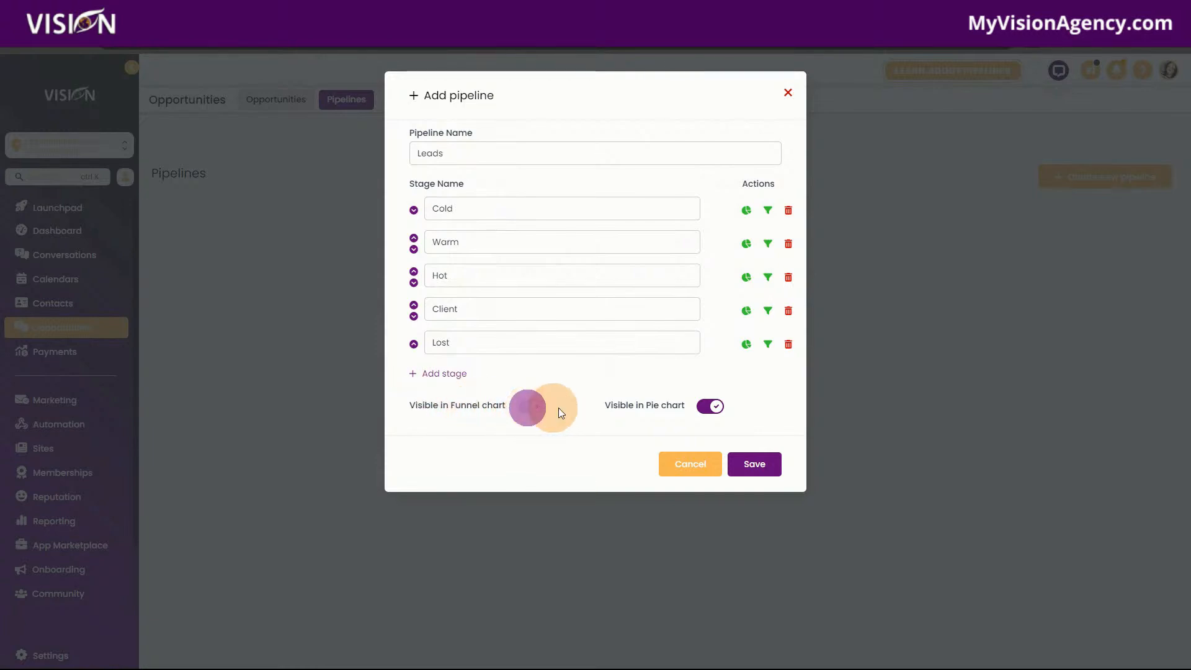
click(713, 409)
click(710, 408)
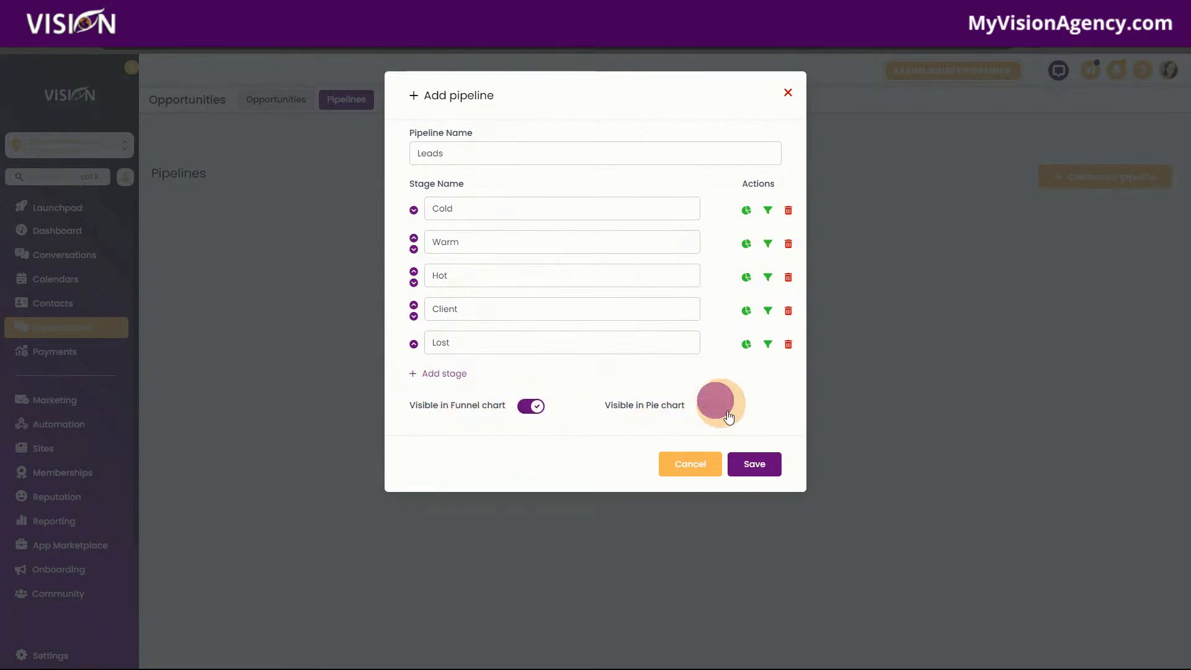
click(763, 468)
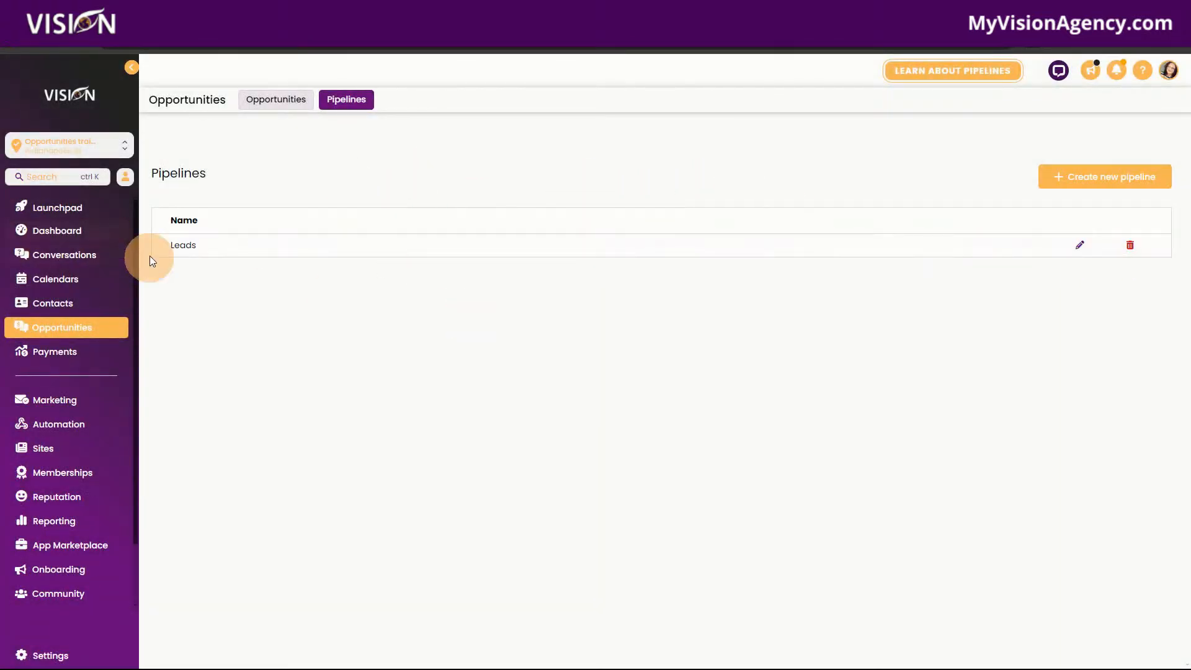
Step: Review the saved Leads pipeline's details, close them, and check the pipeline choices on the opportunities board
click(1082, 248)
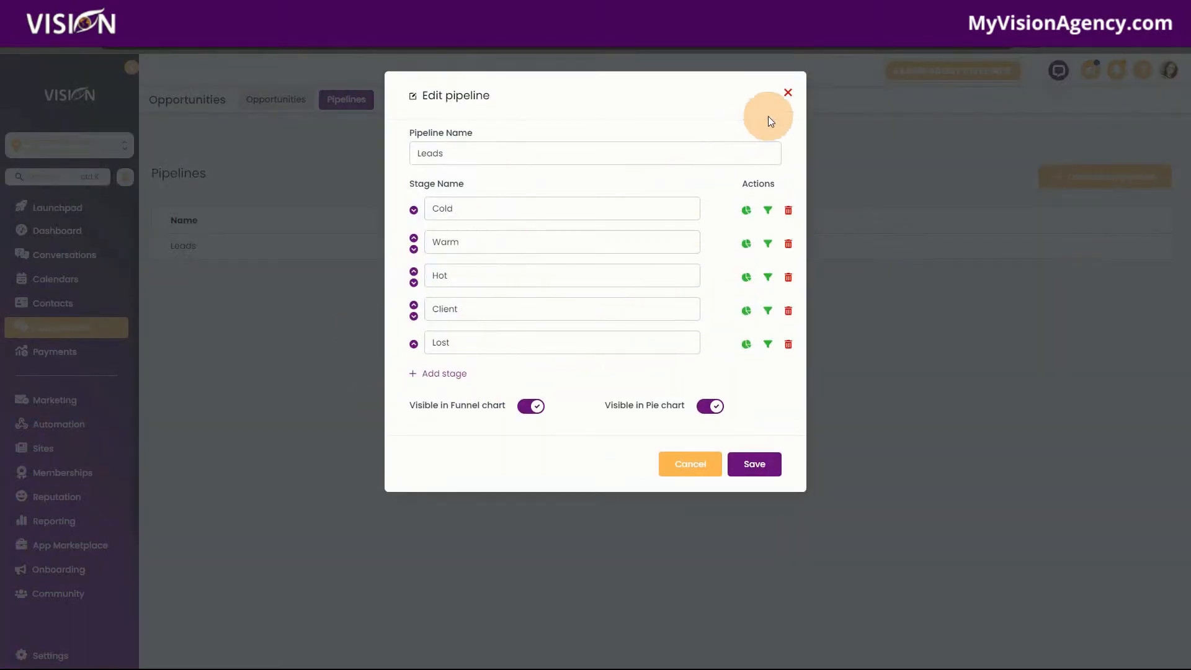
click(788, 93)
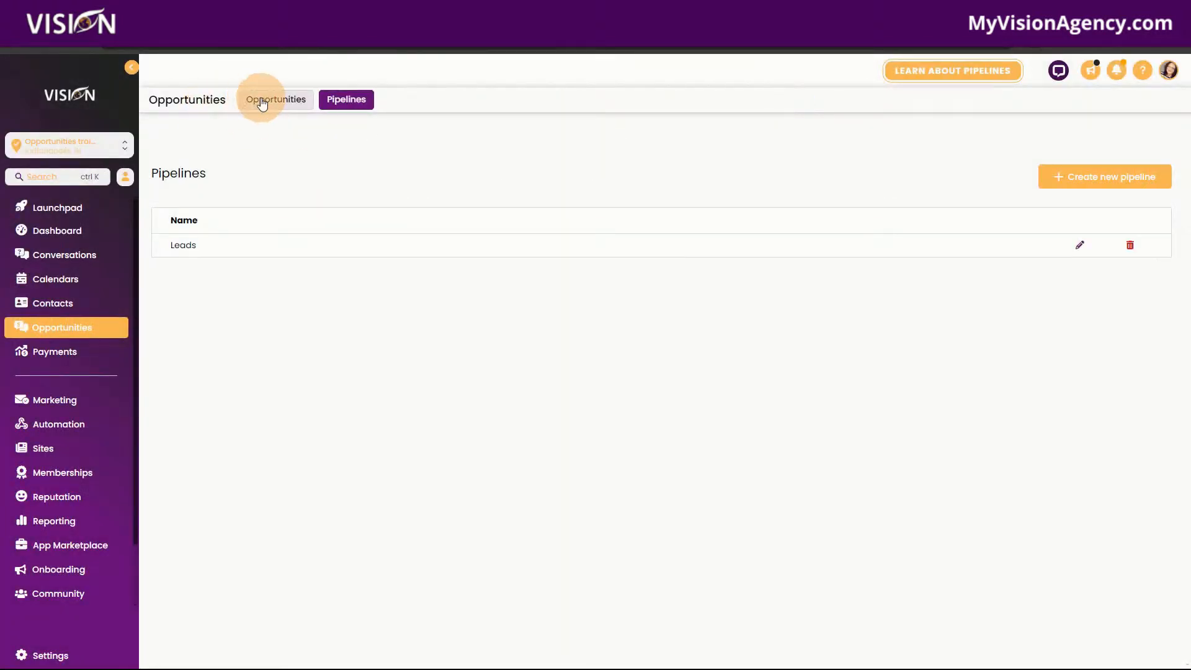
click(288, 99)
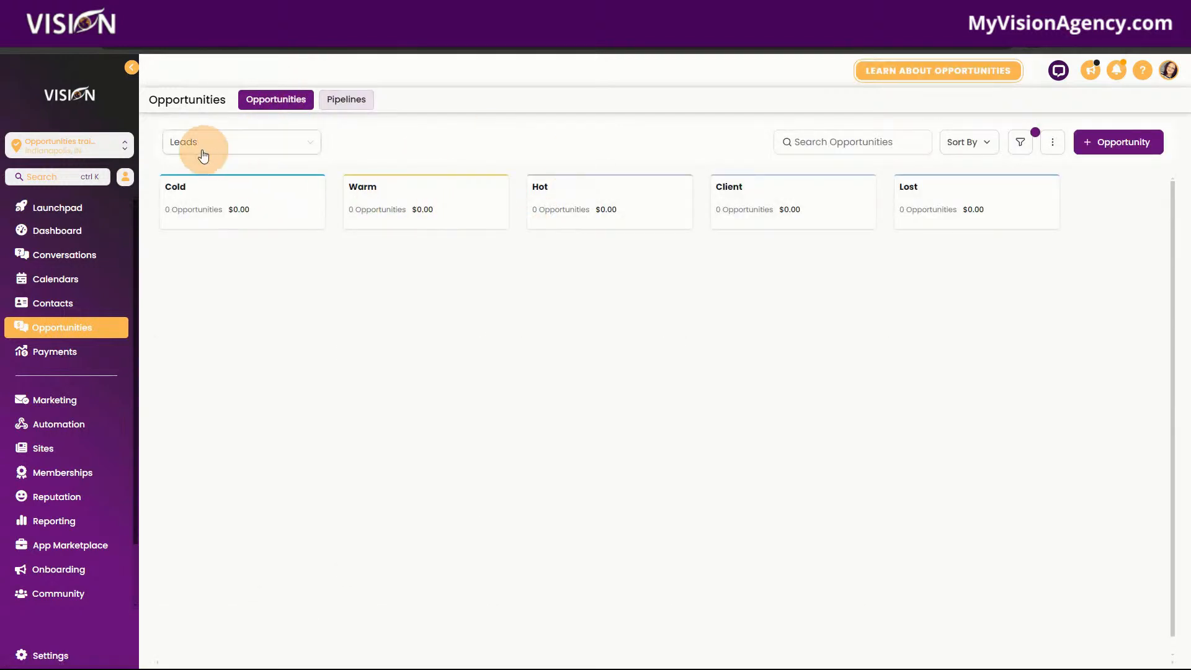
click(189, 144)
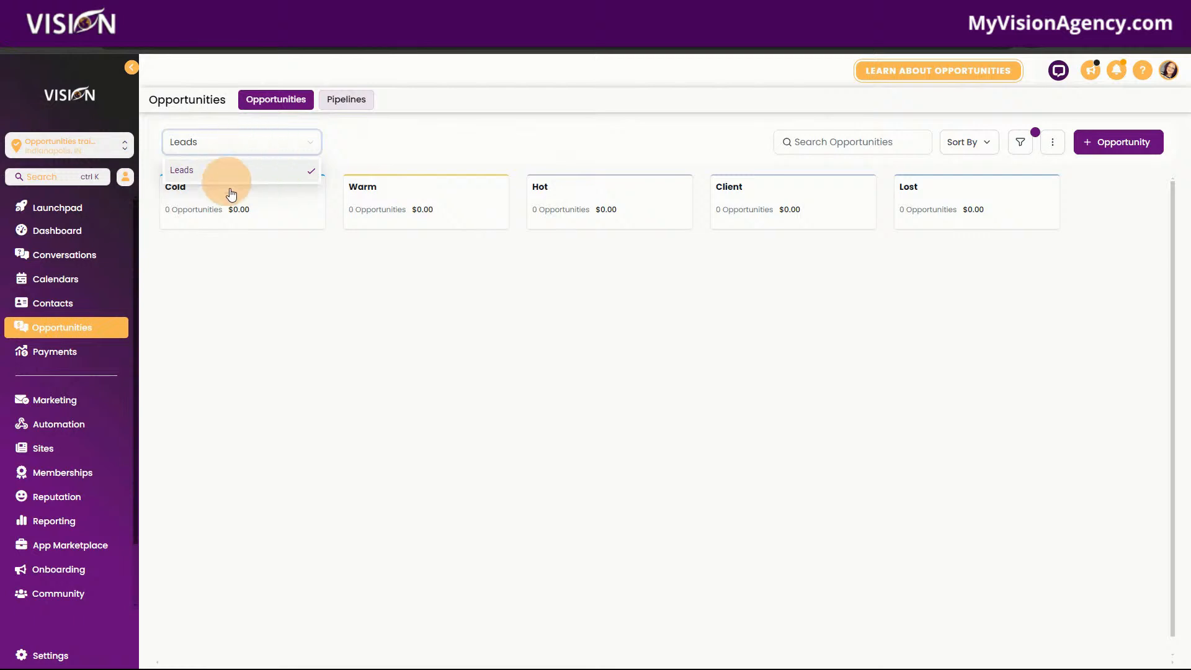
click(442, 151)
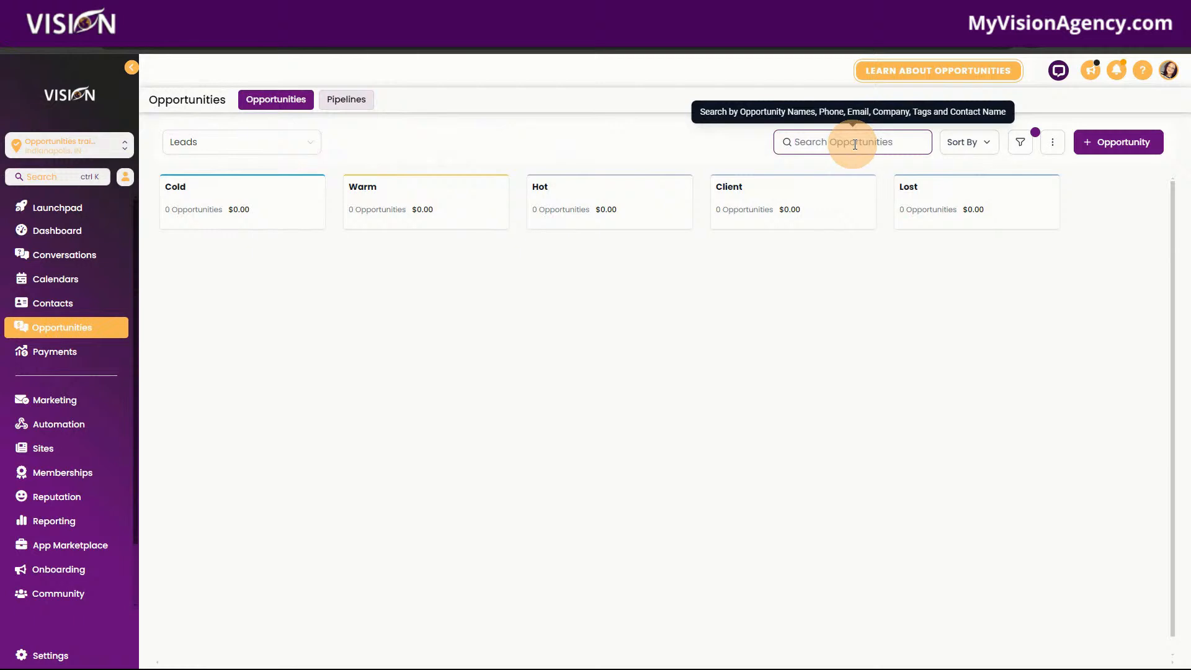
Step: Check the sort options of the opportunities board and remove the filter that limits Status to Open
click(967, 142)
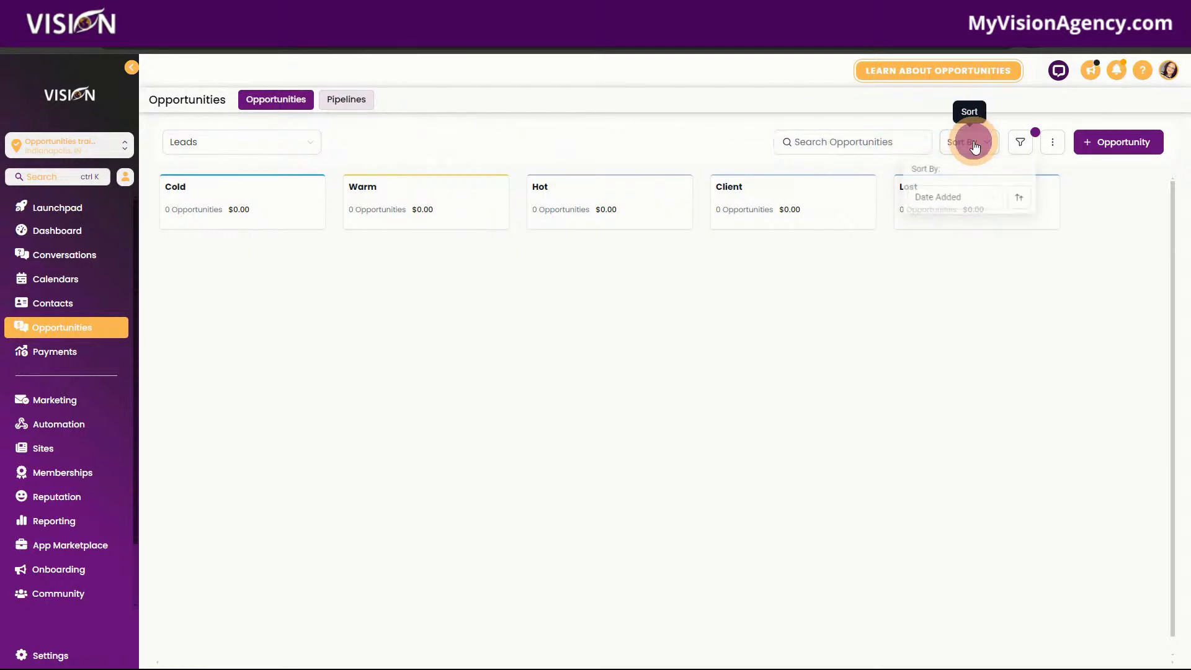
click(968, 194)
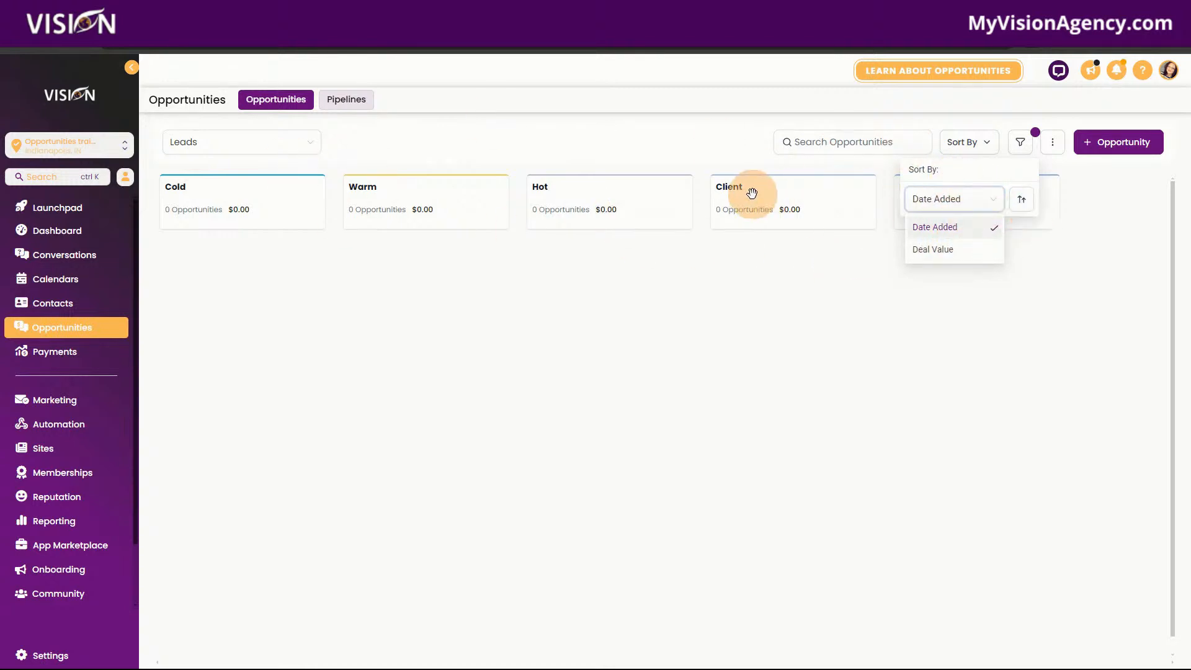
click(1022, 144)
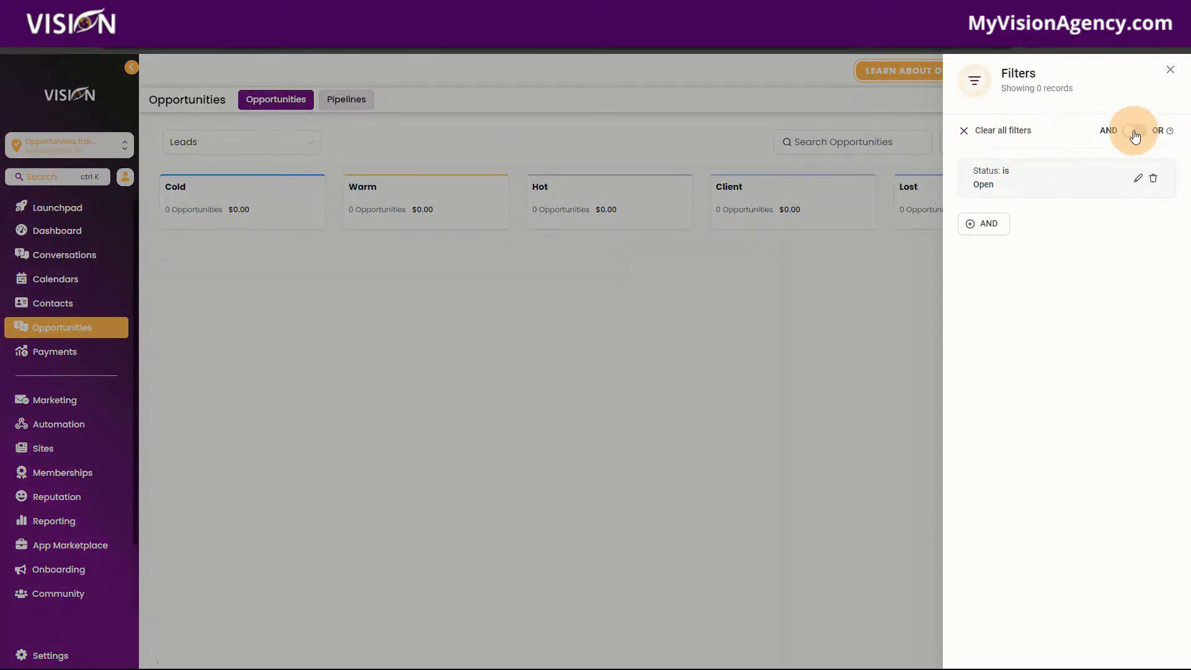
click(1155, 182)
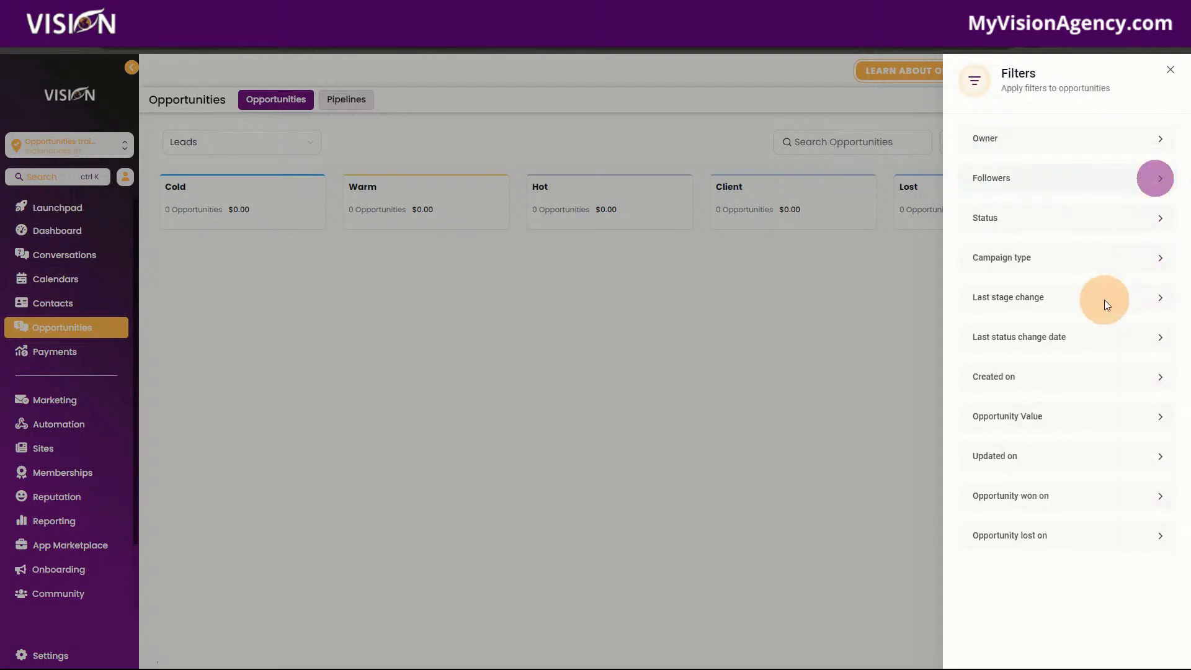
click(1170, 69)
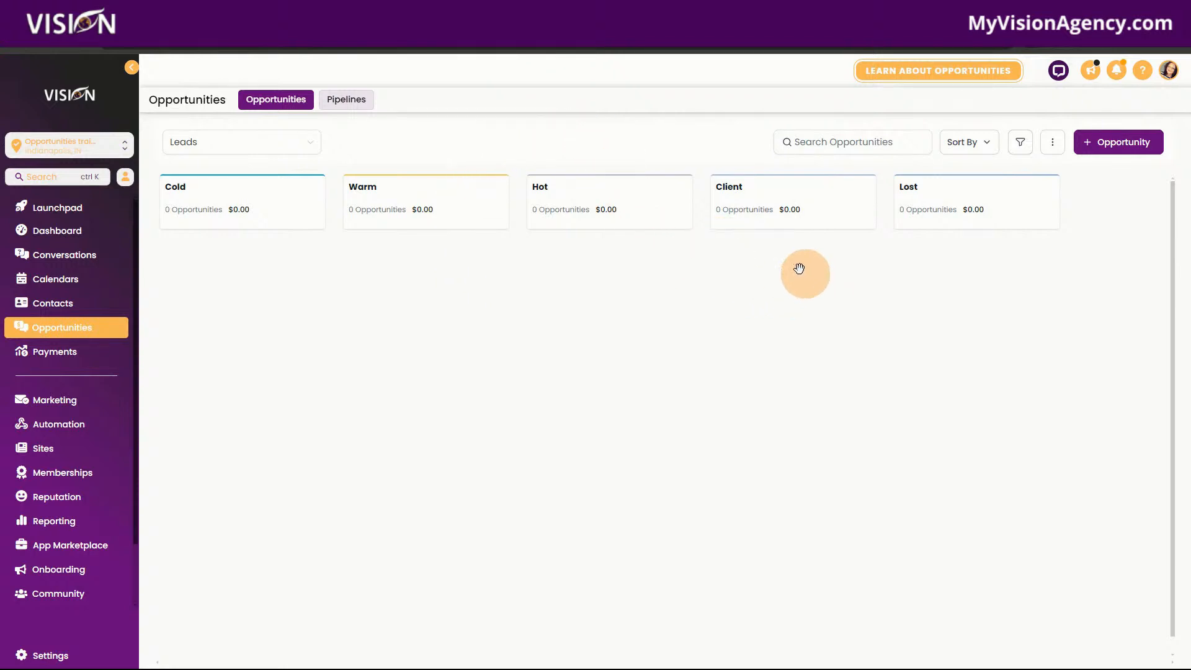
Step: Look through the available opportunity filters, including the choices for Owner, without applying any
click(1024, 144)
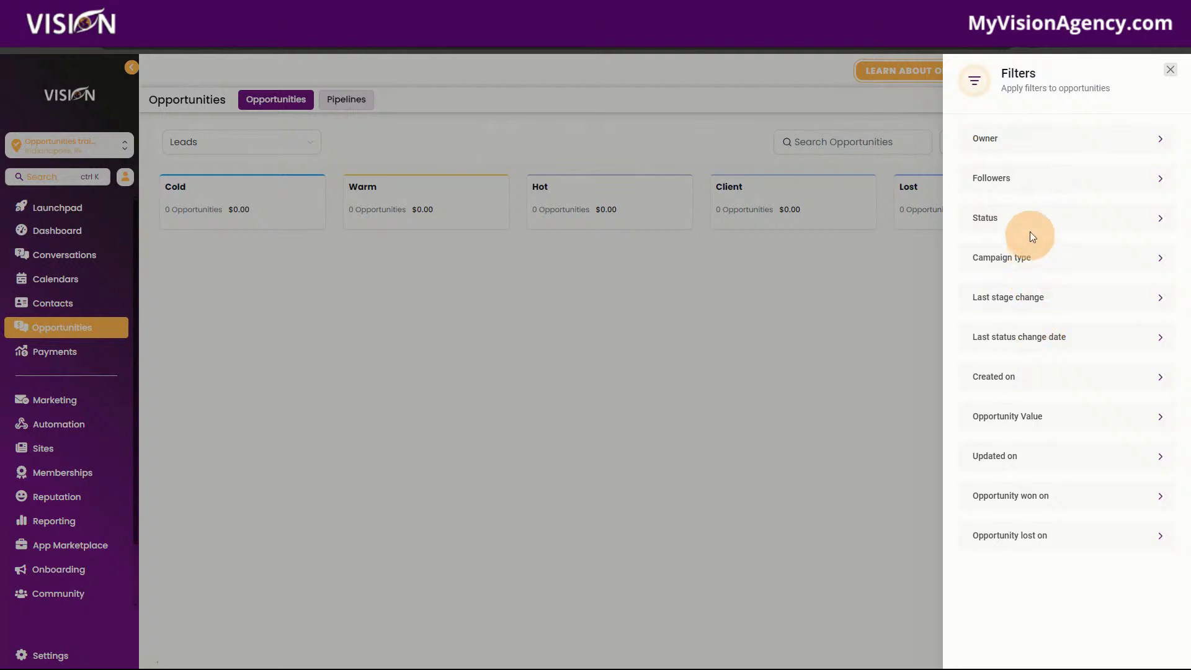
click(1018, 142)
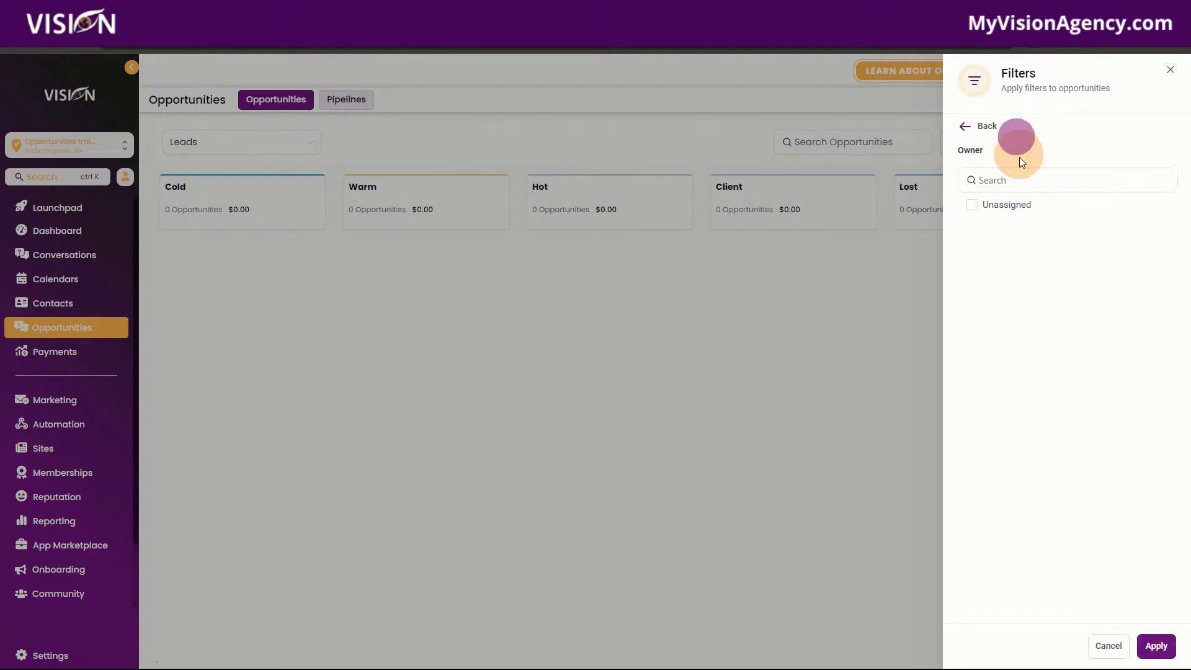
click(968, 127)
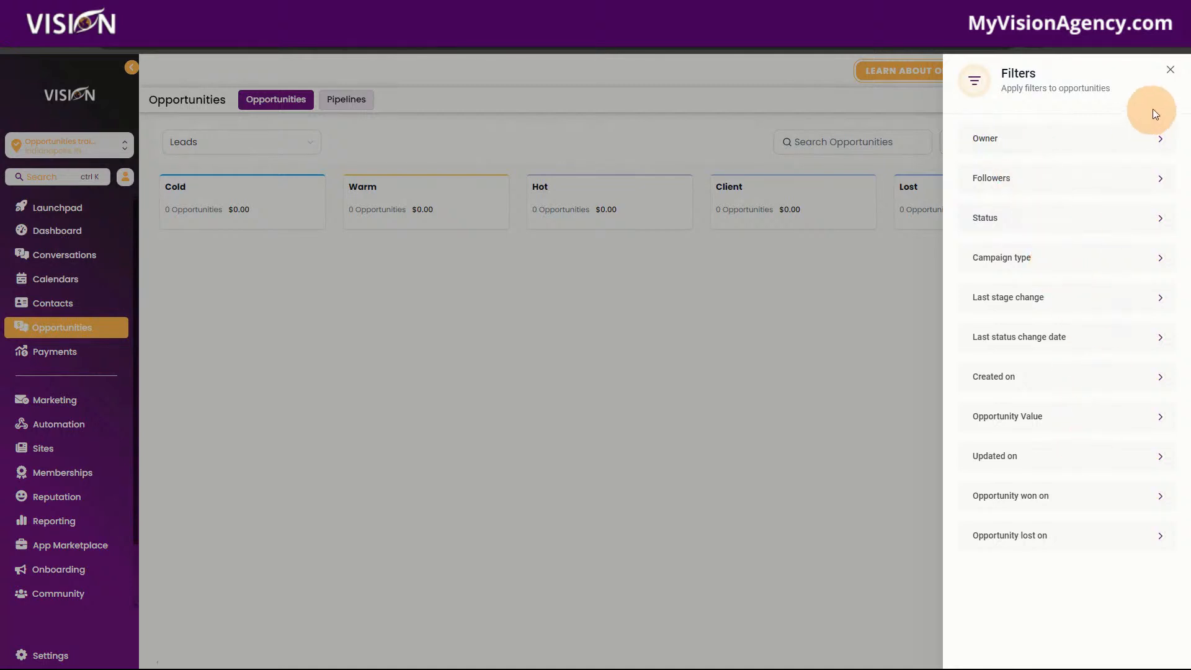
click(1171, 73)
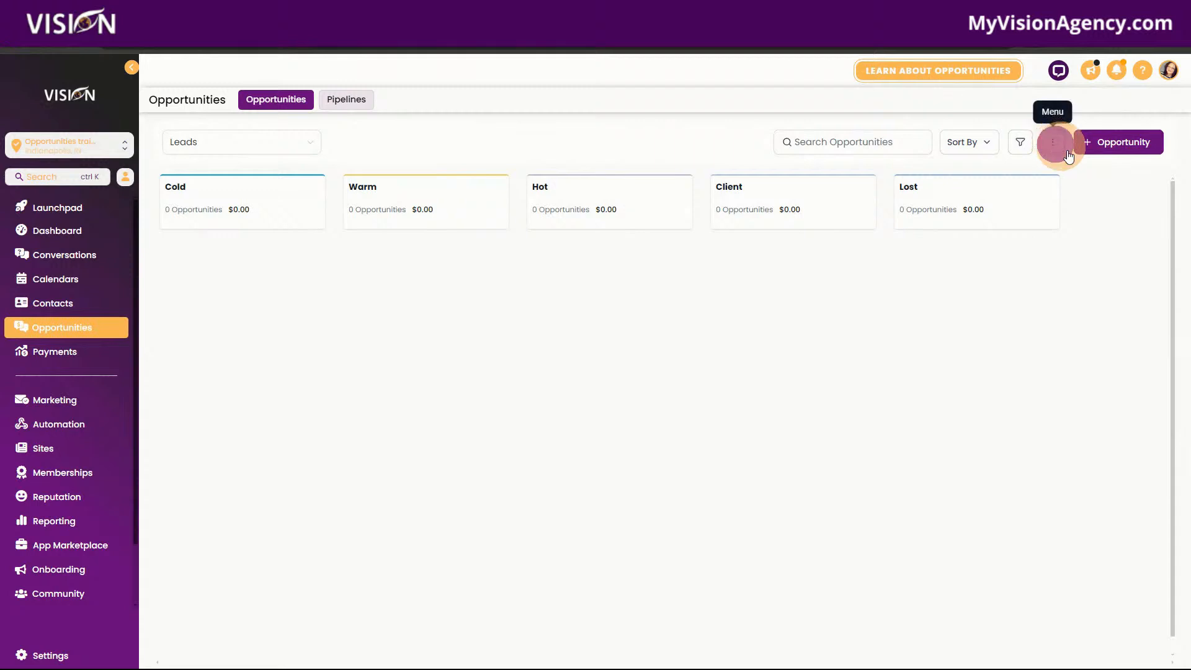
Step: Examine the board's export and restore options and the Additional Info fields without applying any
click(1057, 149)
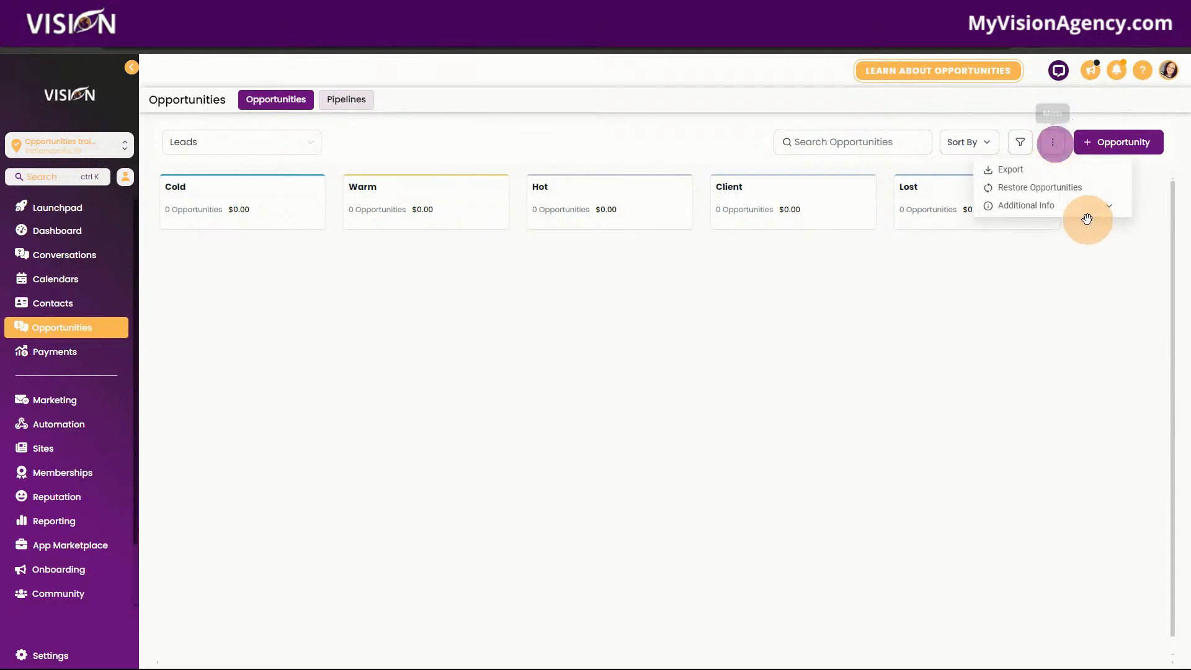
click(1034, 205)
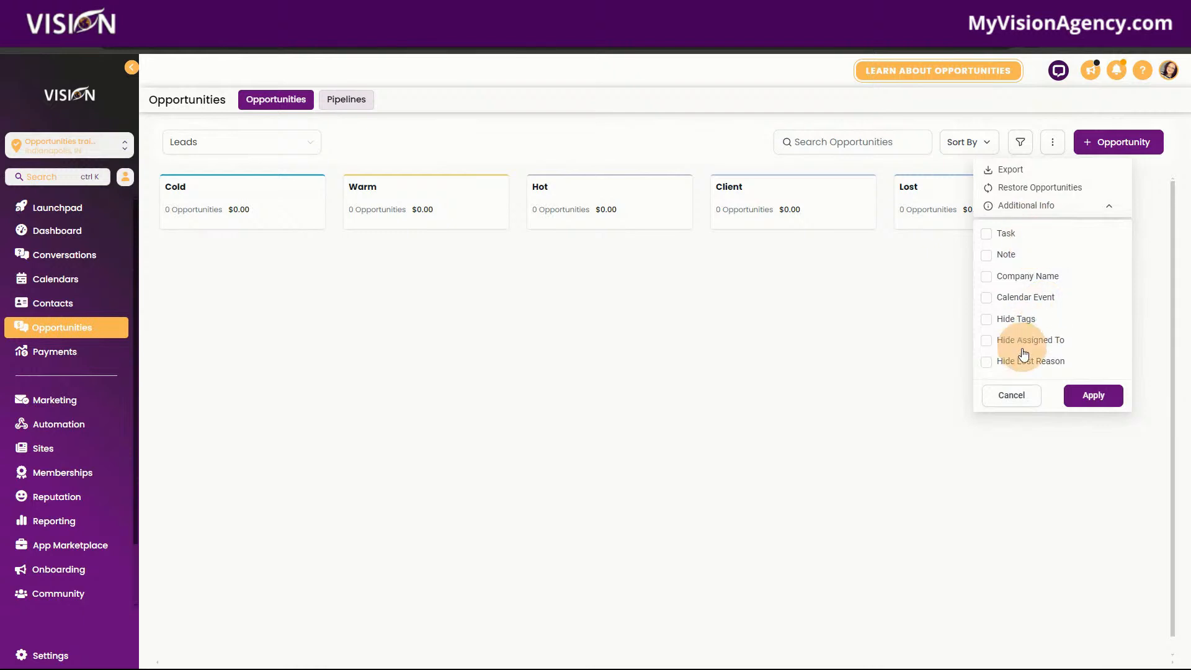
click(1019, 394)
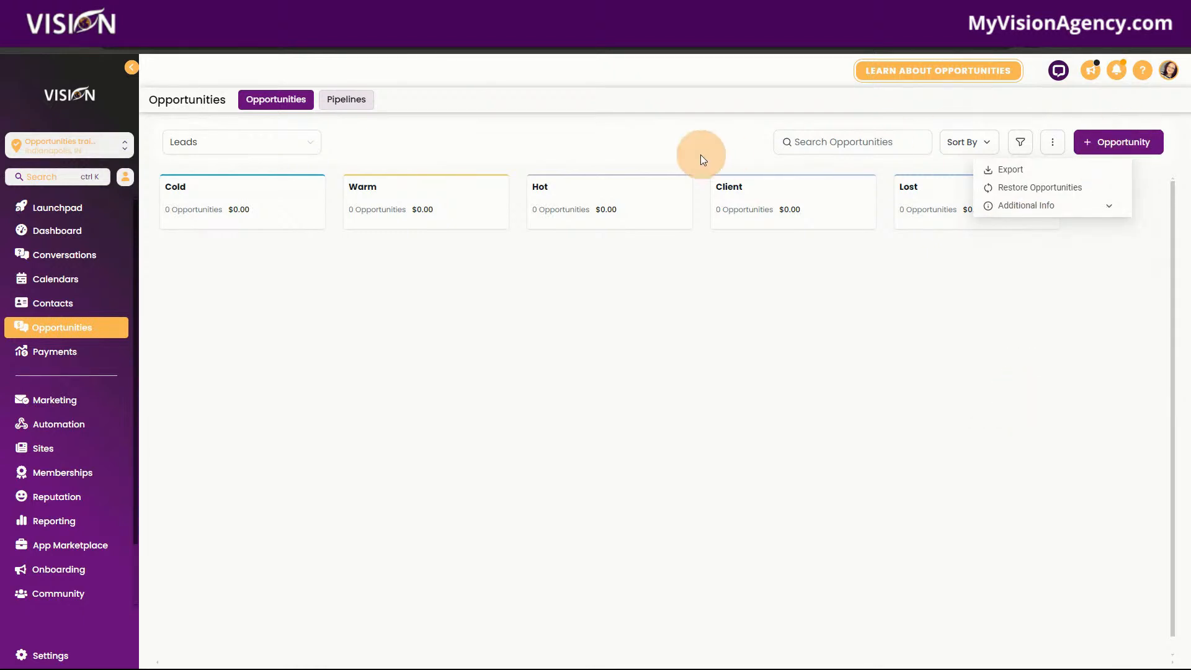
Step: Start a new opportunity and select the first listed contact as its primary contact
click(1143, 142)
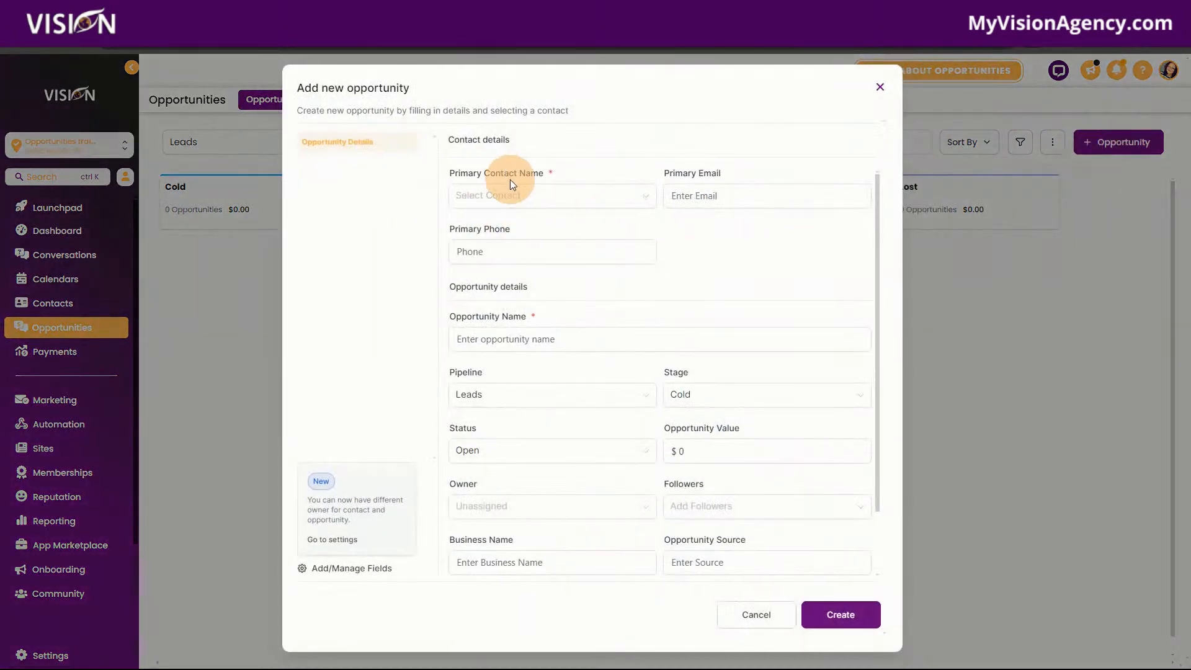
click(506, 192)
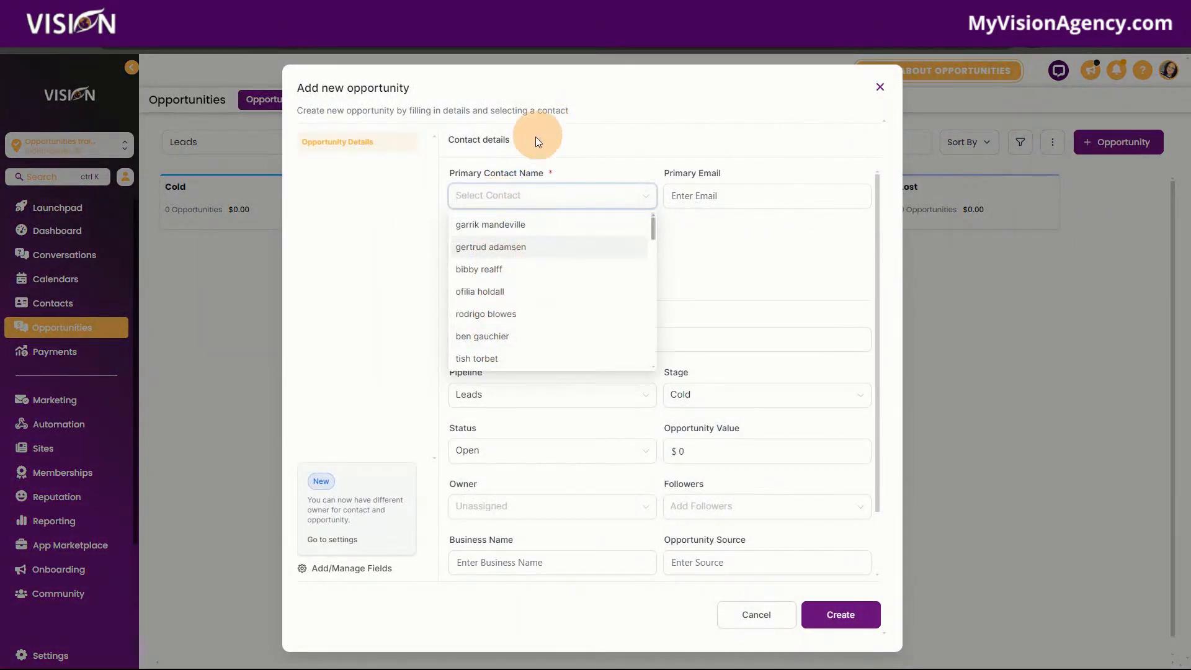
click(735, 203)
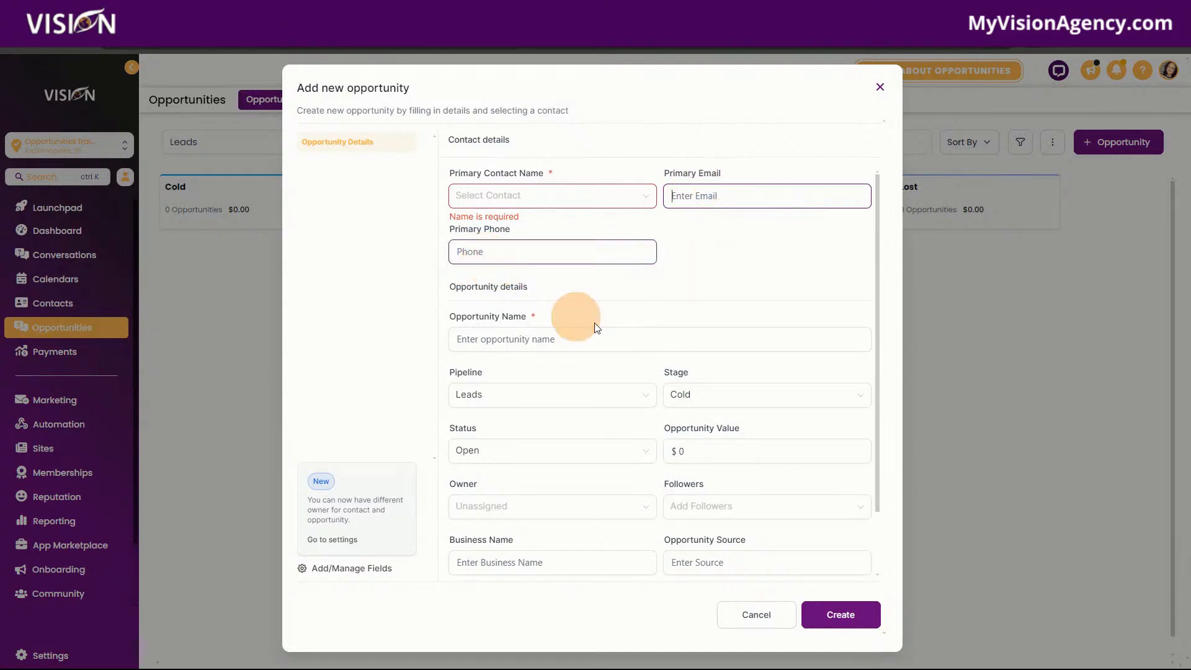
scroll(629, 333, down, 2)
scroll(577, 292, up, 2)
click(522, 196)
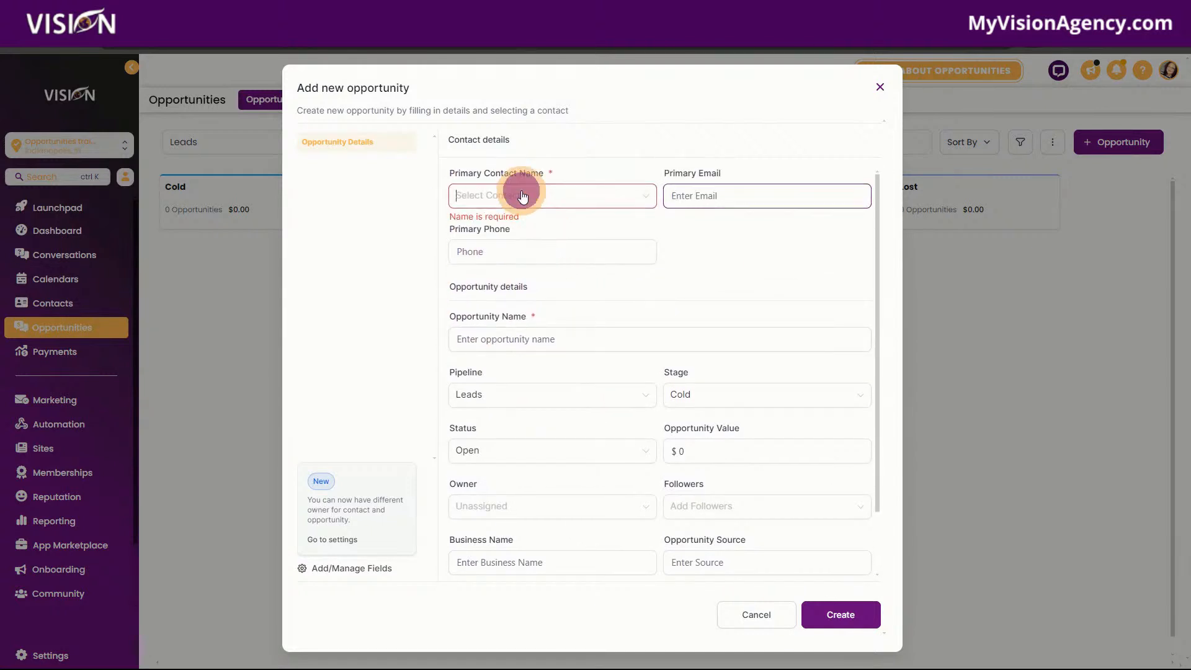
click(510, 223)
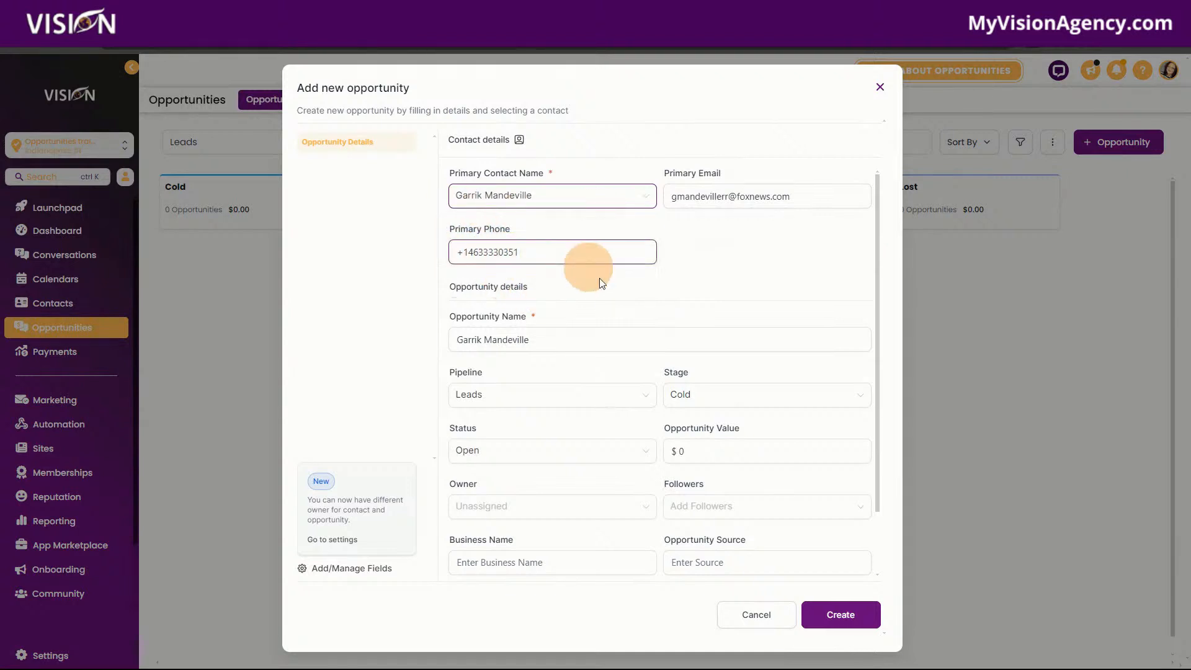
Step: Look through the new opportunity's remaining fields, including its name, owner, followers, business name, source and available tags
scroll(612, 277, down, 1)
scroll(612, 277, down, 1)
click(497, 272)
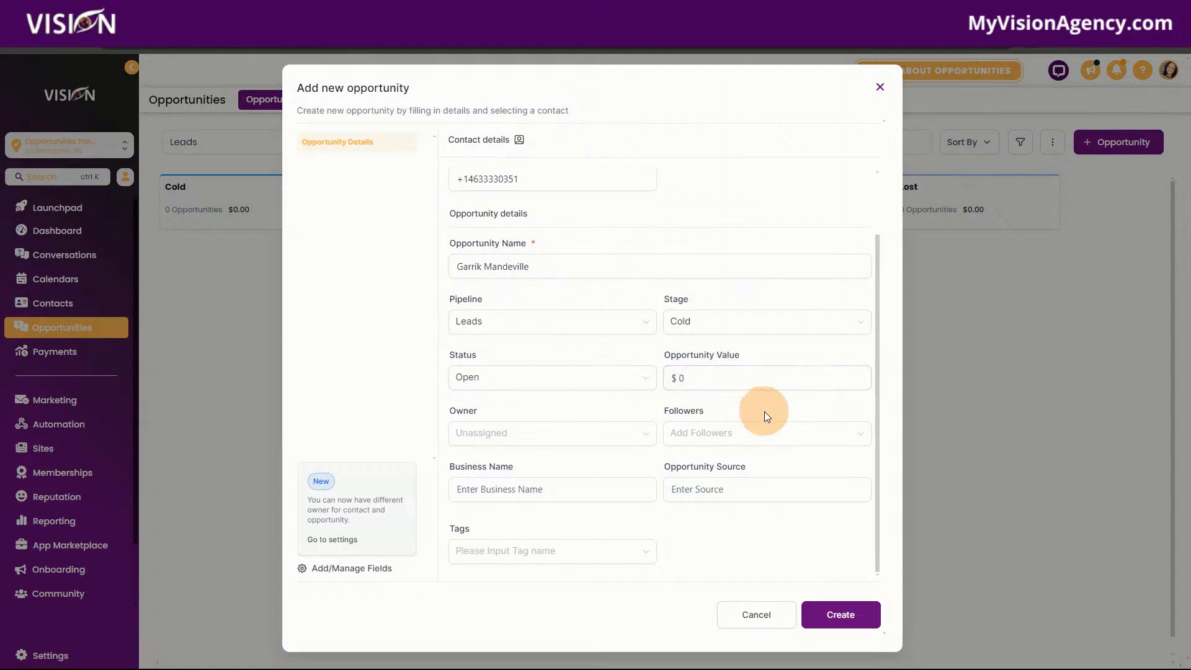
click(490, 437)
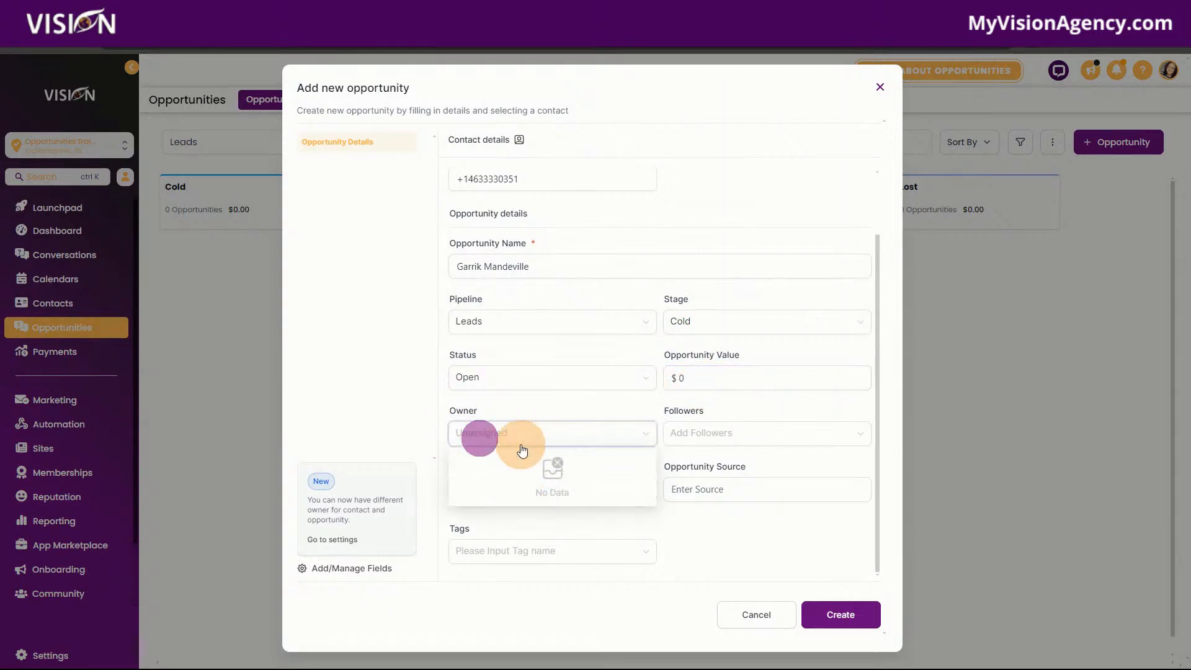
click(504, 412)
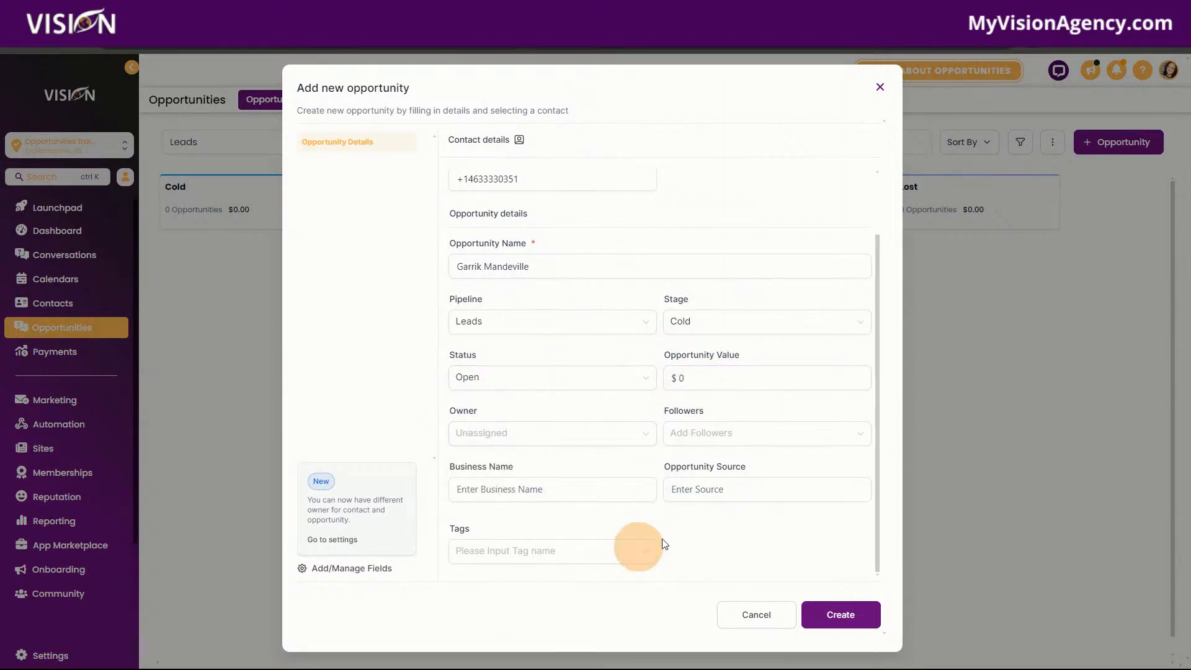
click(721, 404)
click(520, 491)
click(752, 490)
click(633, 560)
click(599, 548)
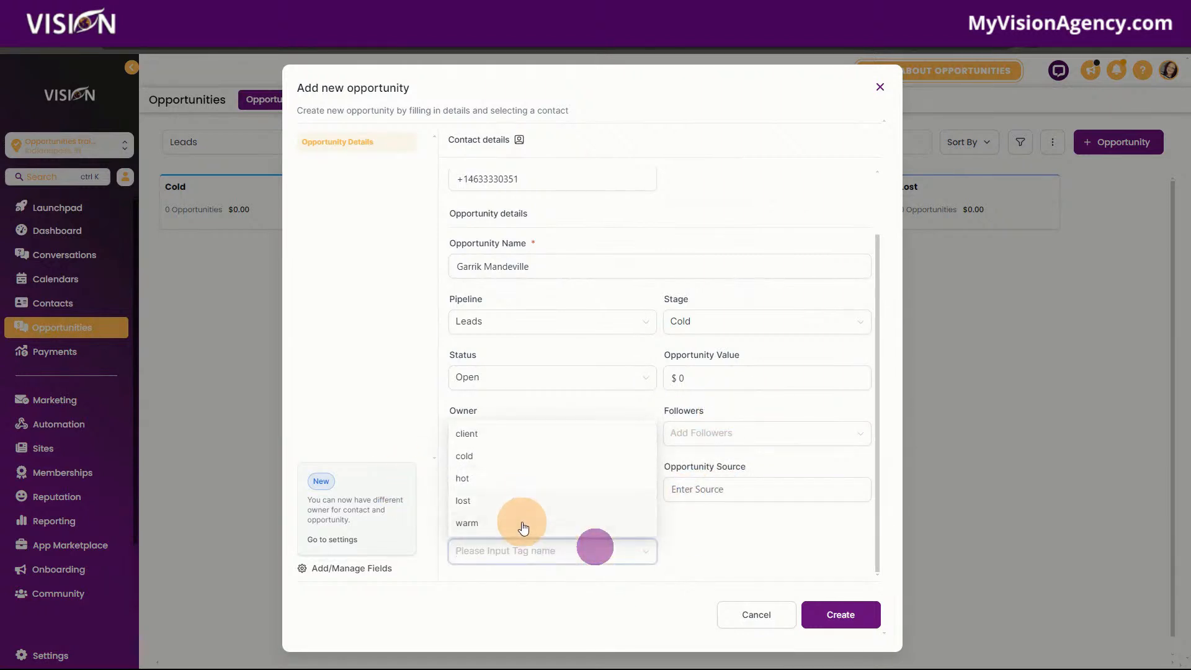
click(761, 538)
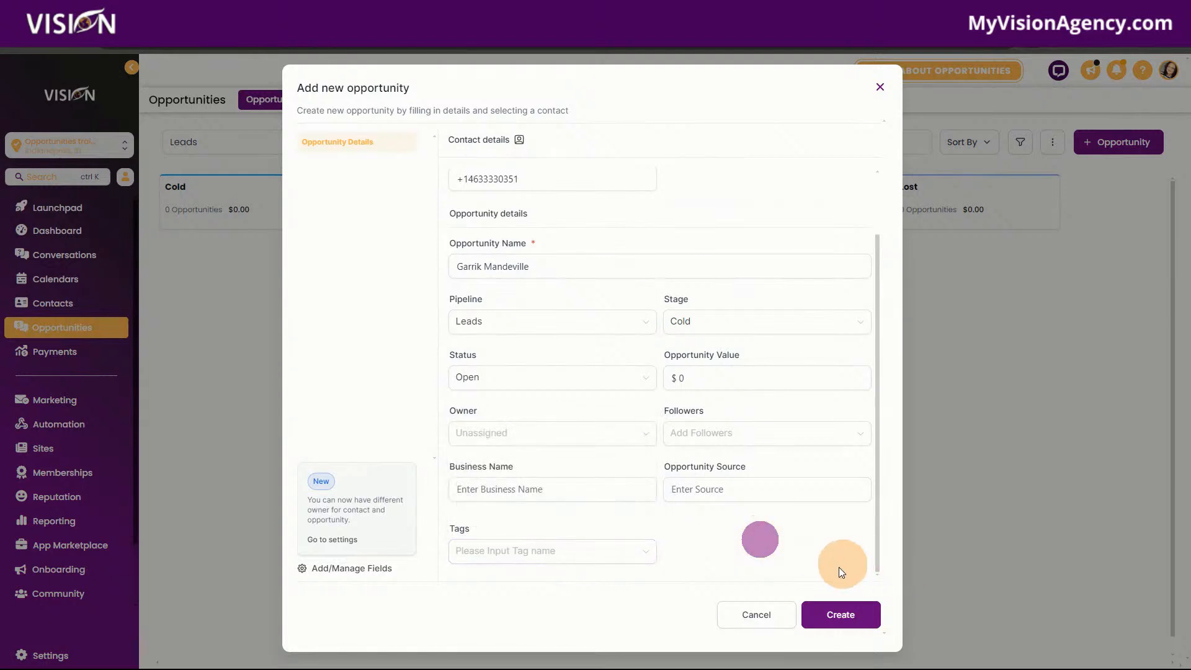
Step: Create the opportunity in the Cold stage of the Leads pipeline and open the custom fields management page
click(838, 614)
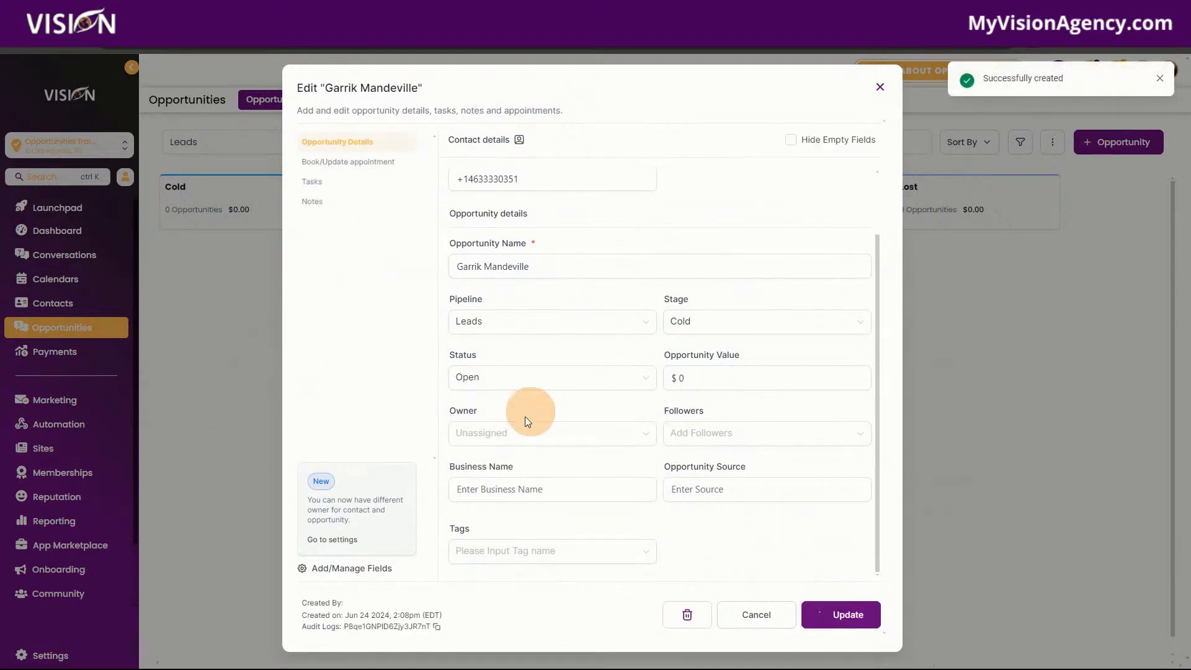
click(583, 482)
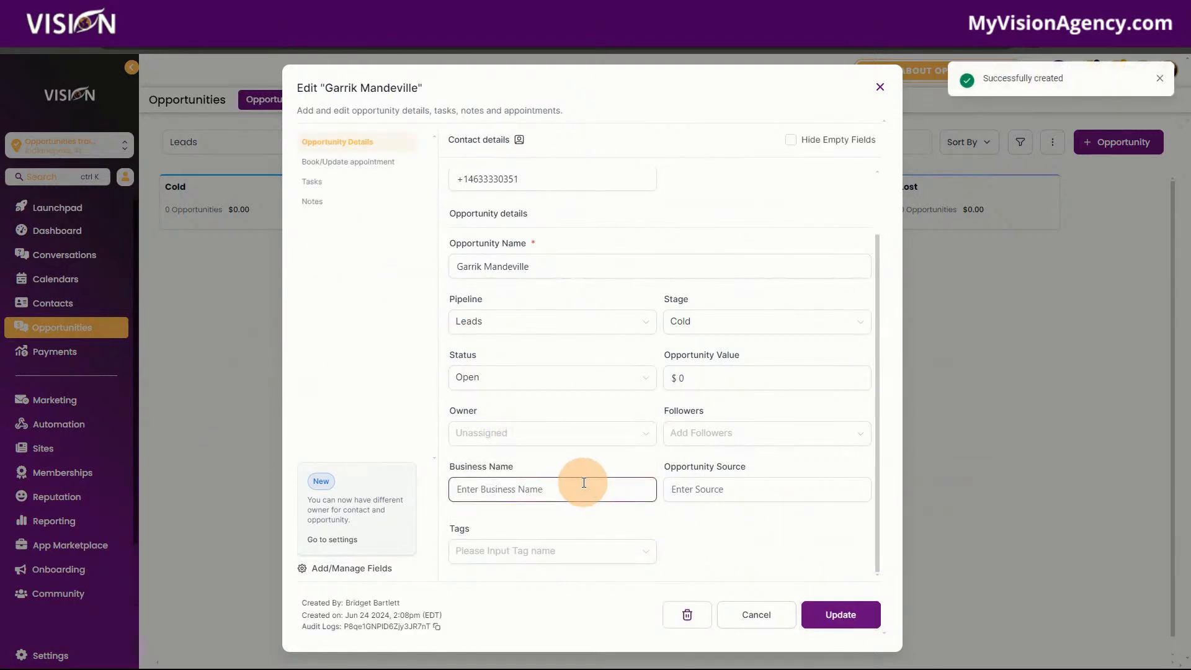
click(327, 568)
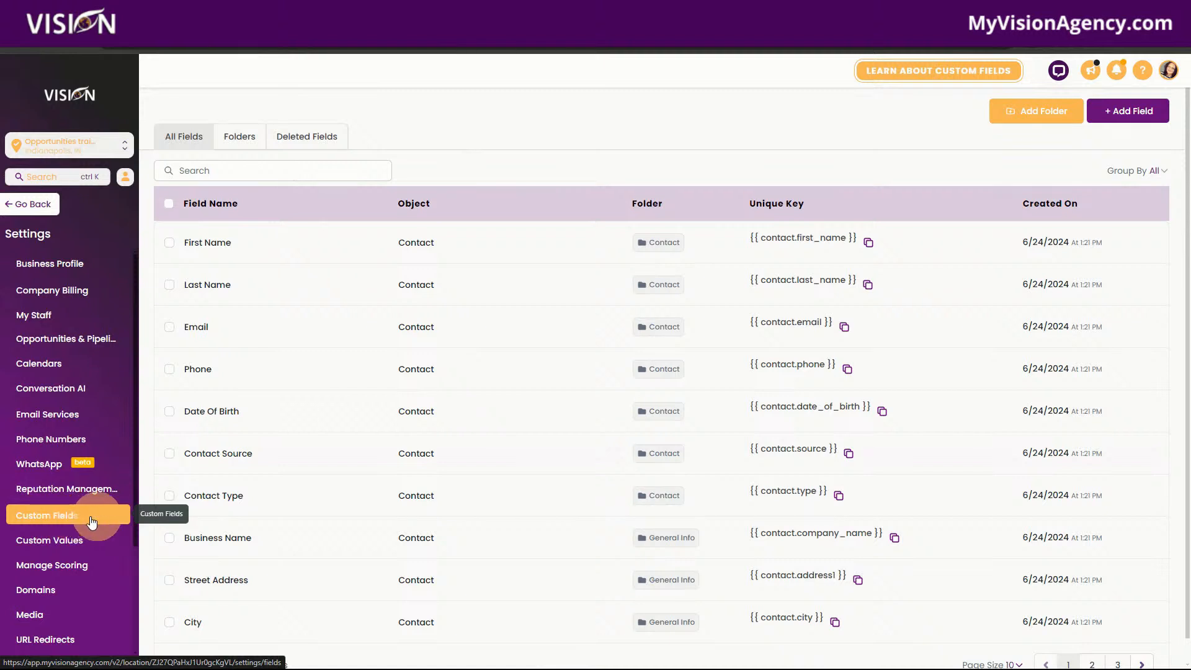
Step: Return to the opportunities board and open the opportunity card in the Cold stage
click(28, 204)
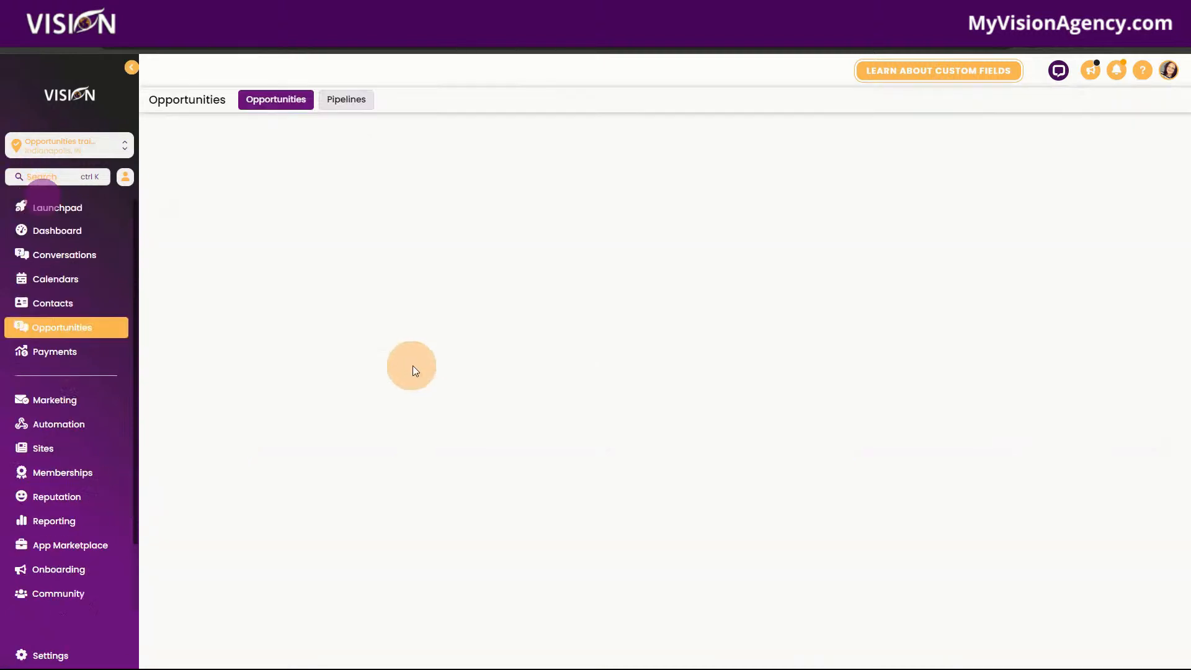
click(98, 328)
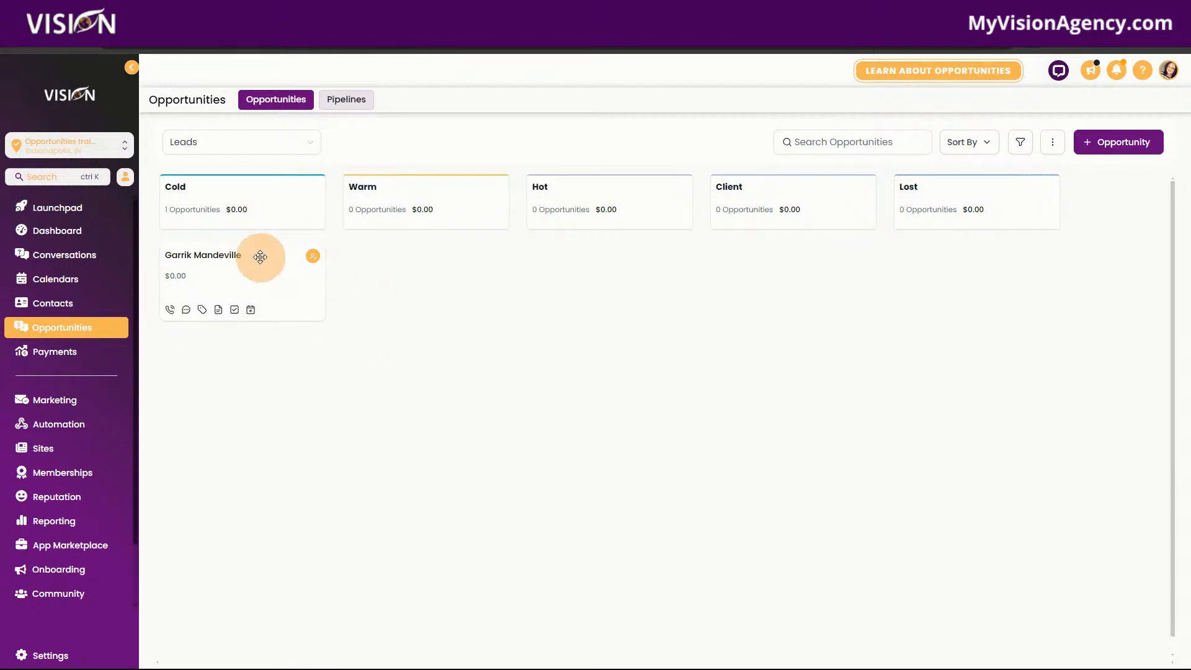
click(257, 272)
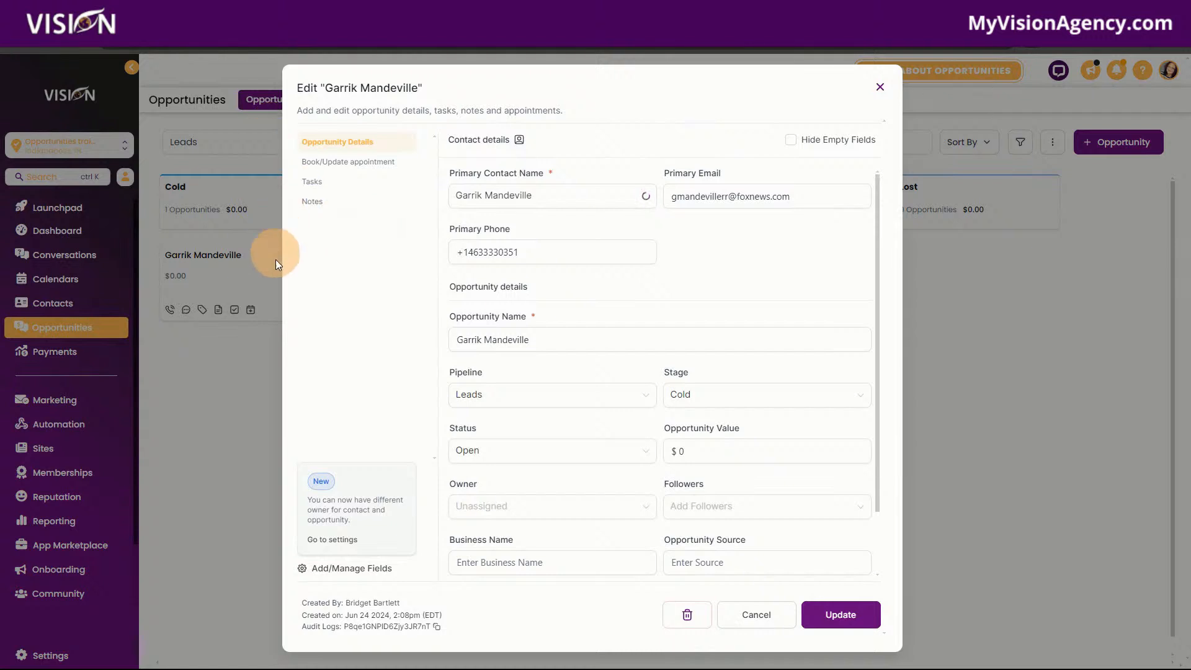
Step: Look through the opportunity's appointment booking, task and note forms, including the calendar choices, and close it without saving
click(355, 163)
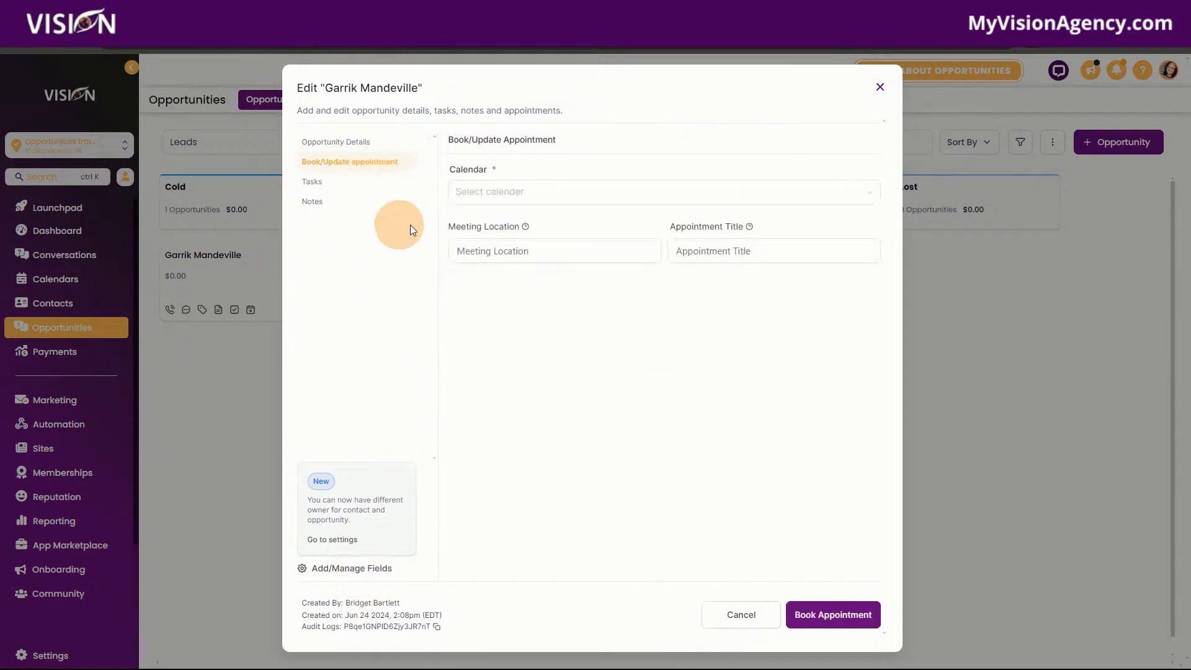
click(502, 193)
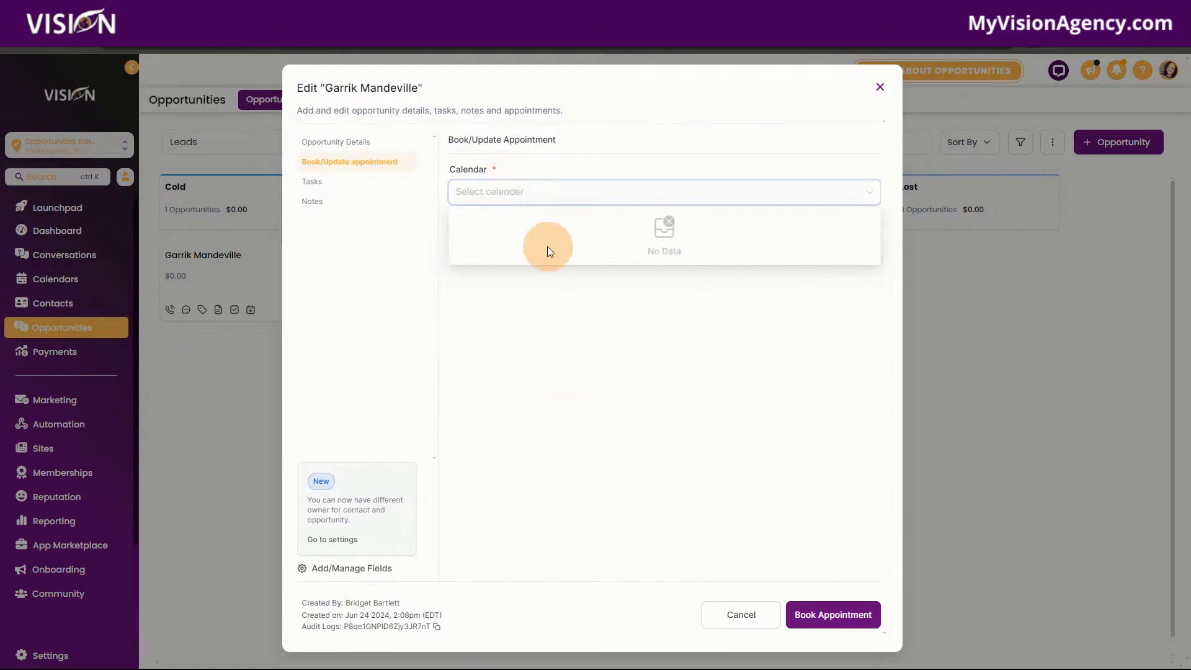
click(499, 129)
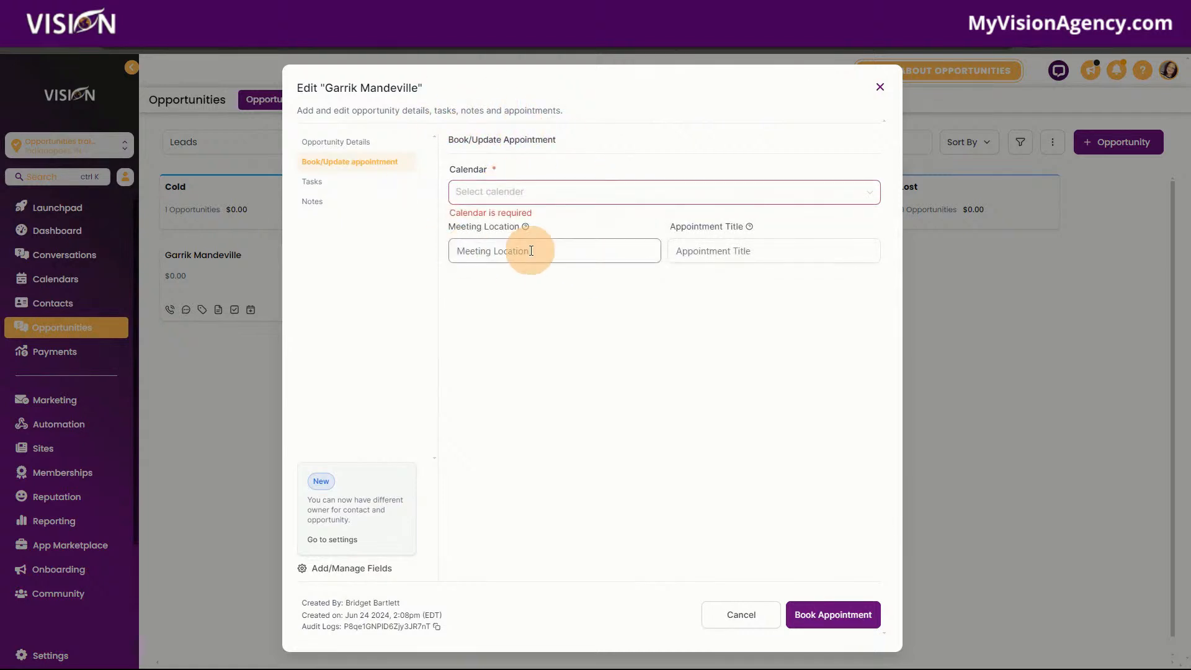
click(313, 185)
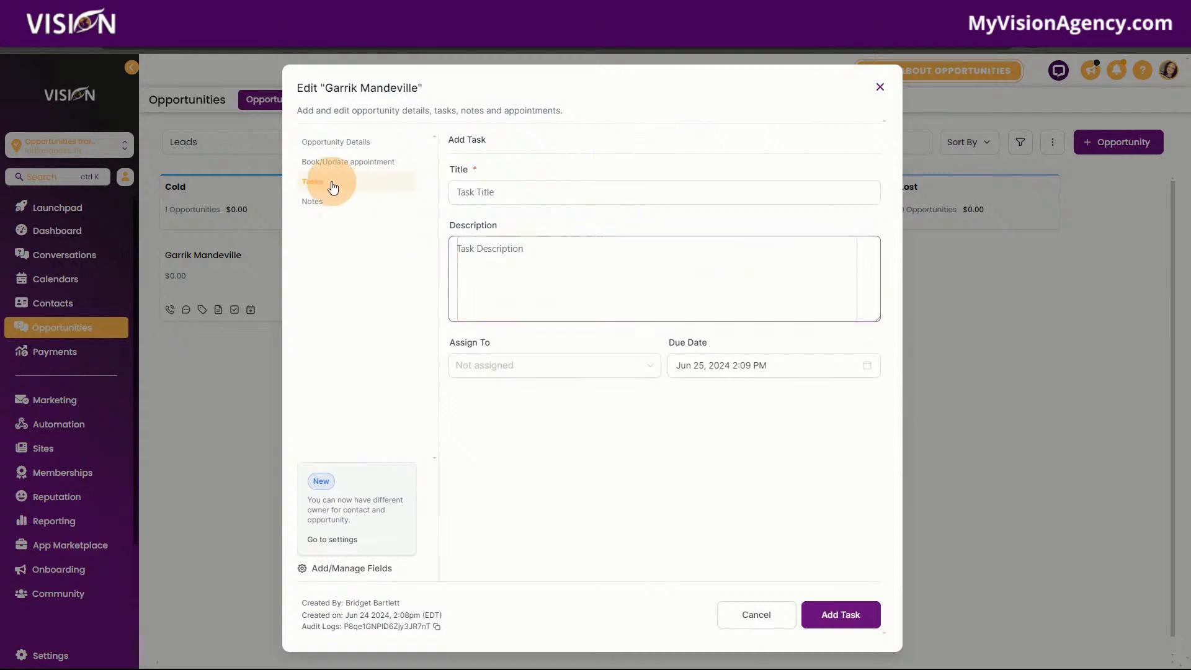
click(314, 200)
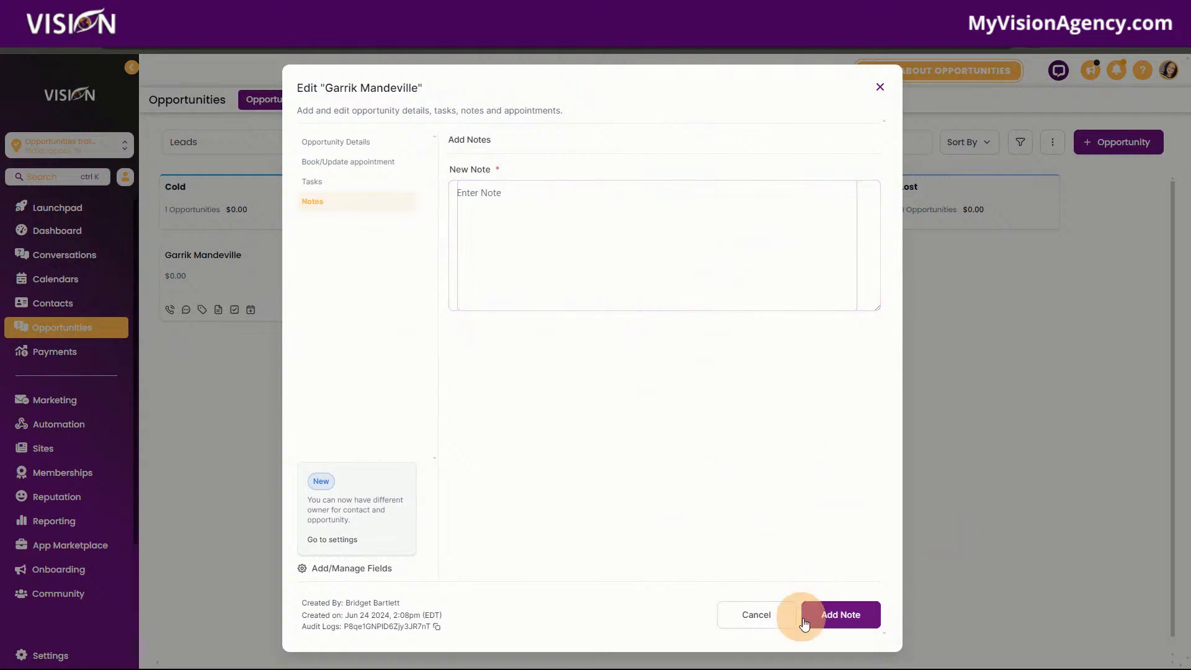
click(769, 623)
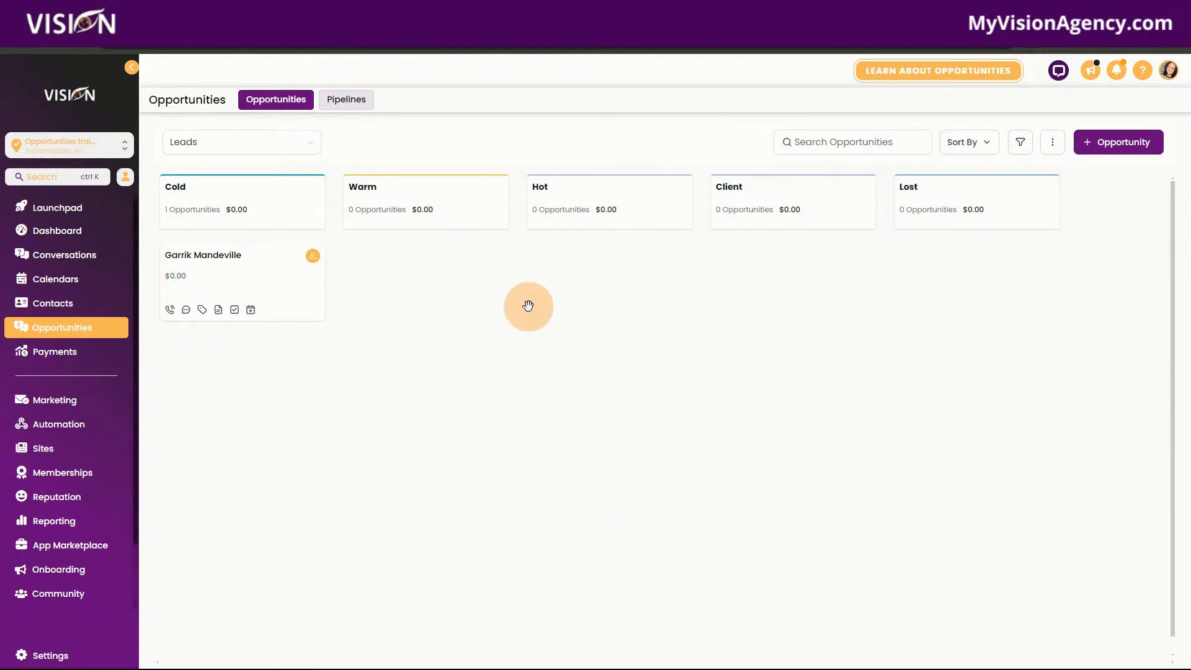
Step: Open the "1. Cold Leads" workflow and examine the Form Submitted trigger's filter options without saving
click(73, 425)
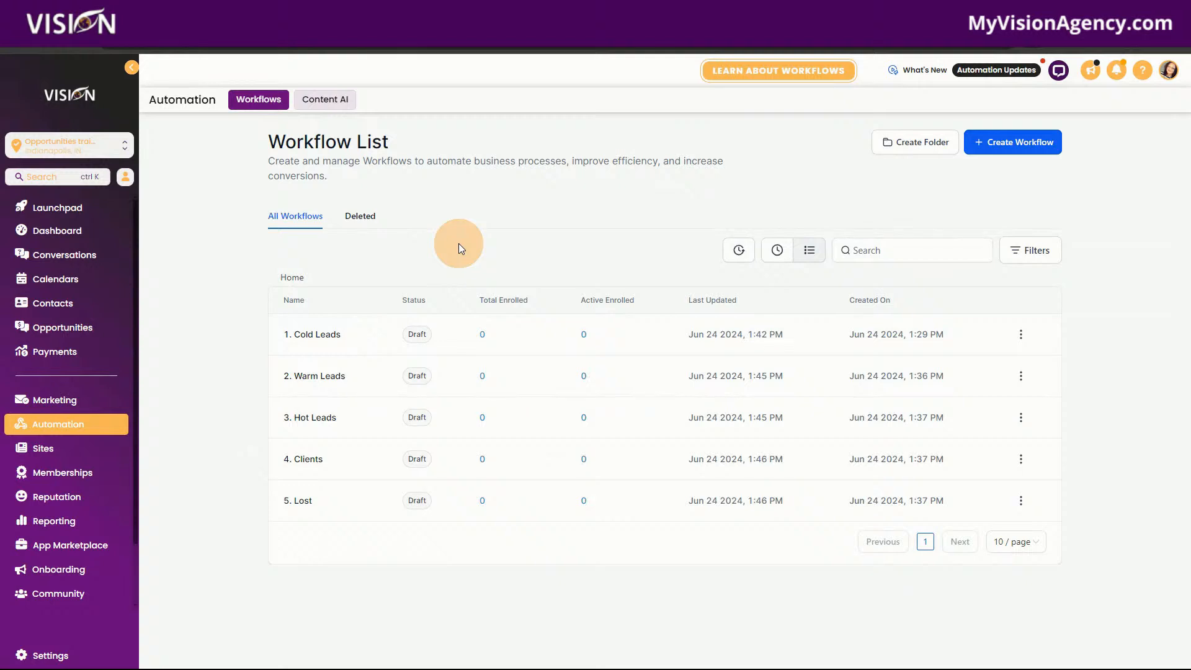
click(321, 339)
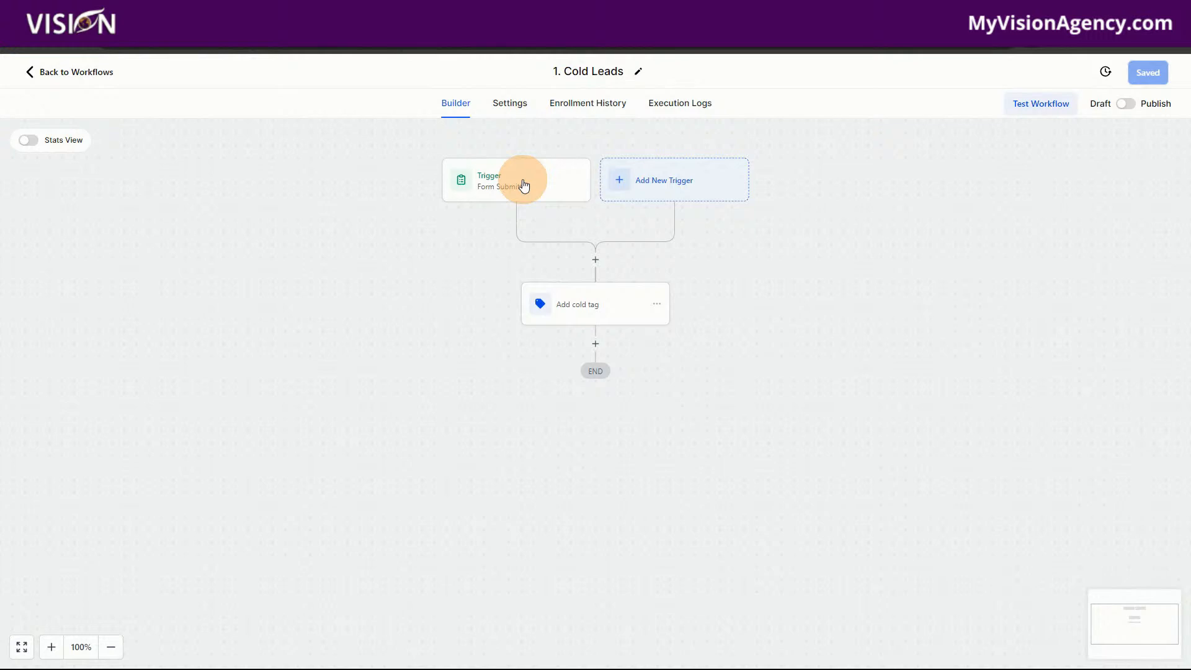
click(524, 185)
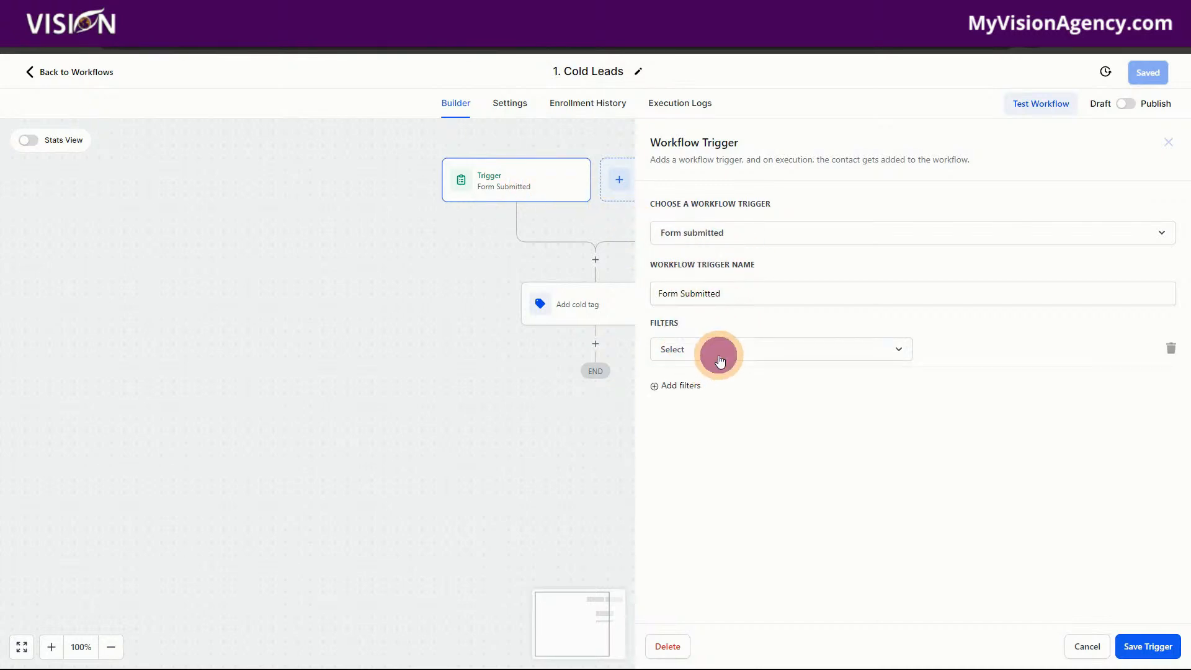
click(720, 360)
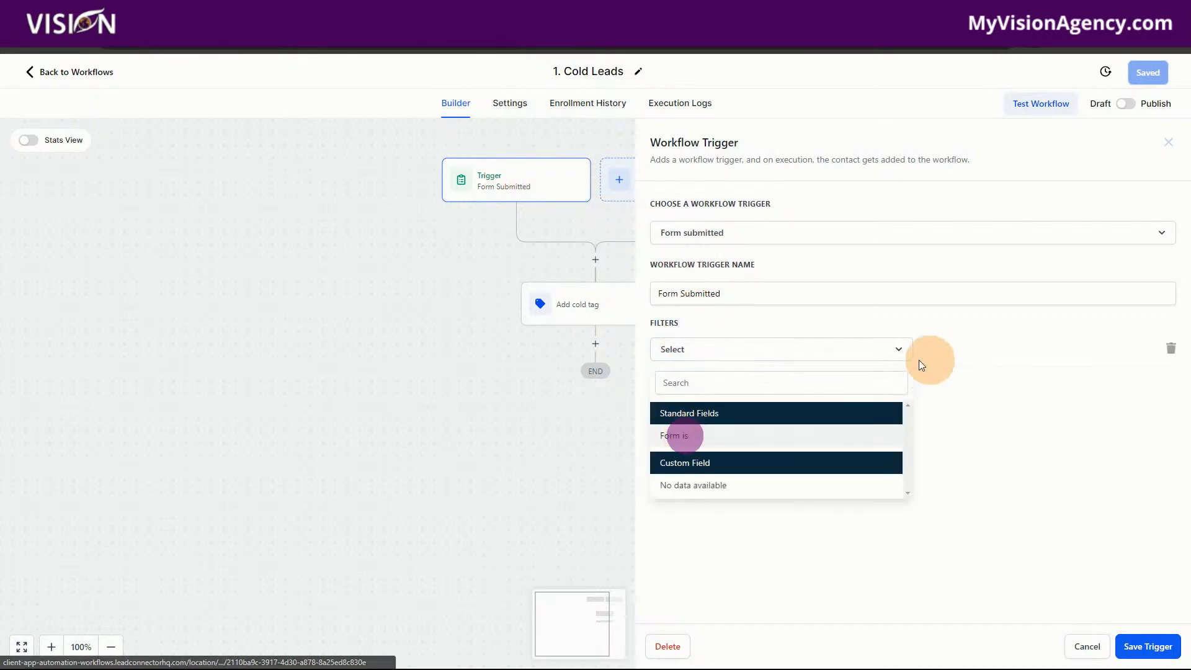
click(715, 437)
click(964, 351)
click(1086, 647)
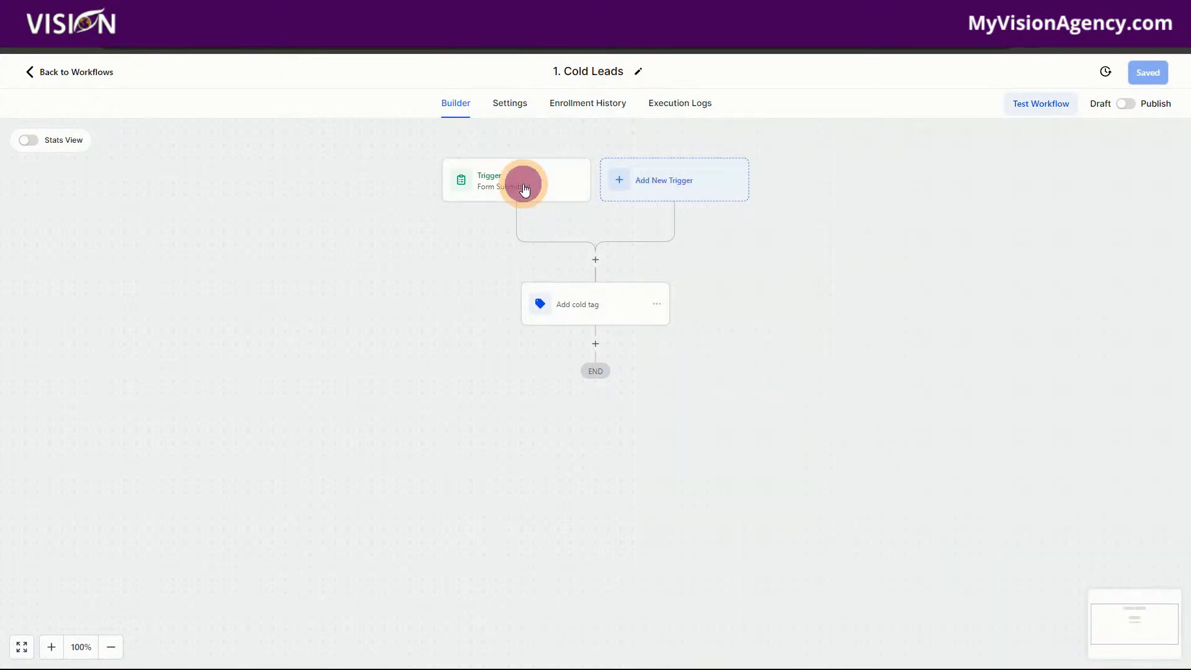
Step: Review the Form Submitted trigger once more and the Add cold tag action's settings, leaving both unsaved
click(524, 187)
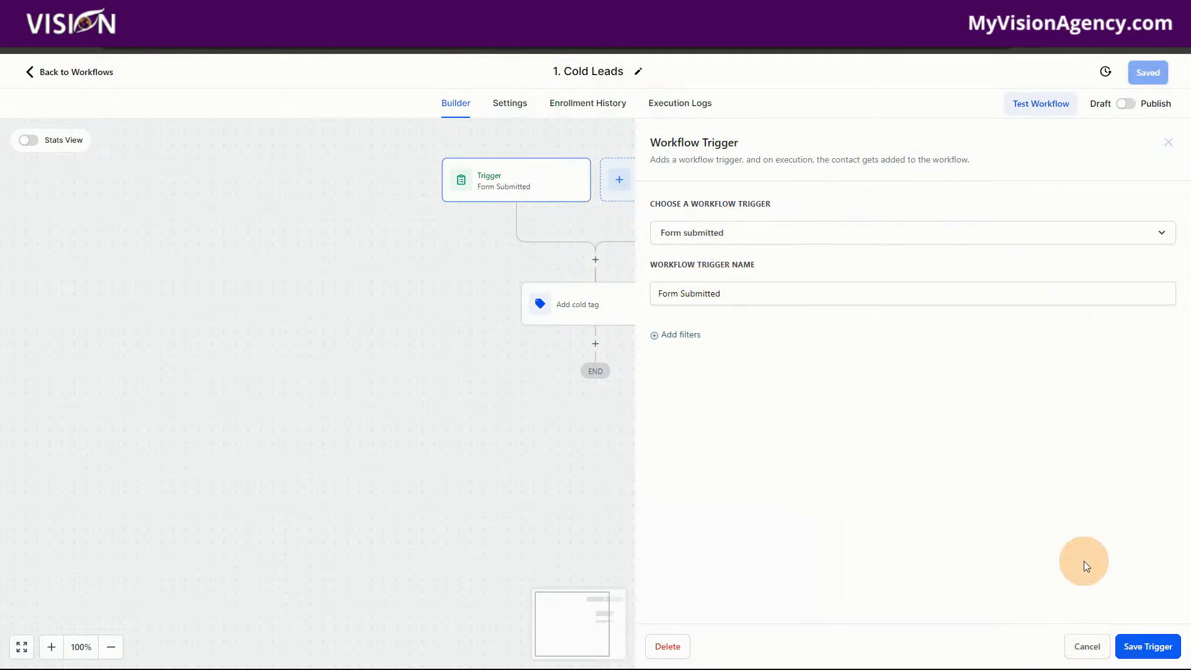
click(1082, 645)
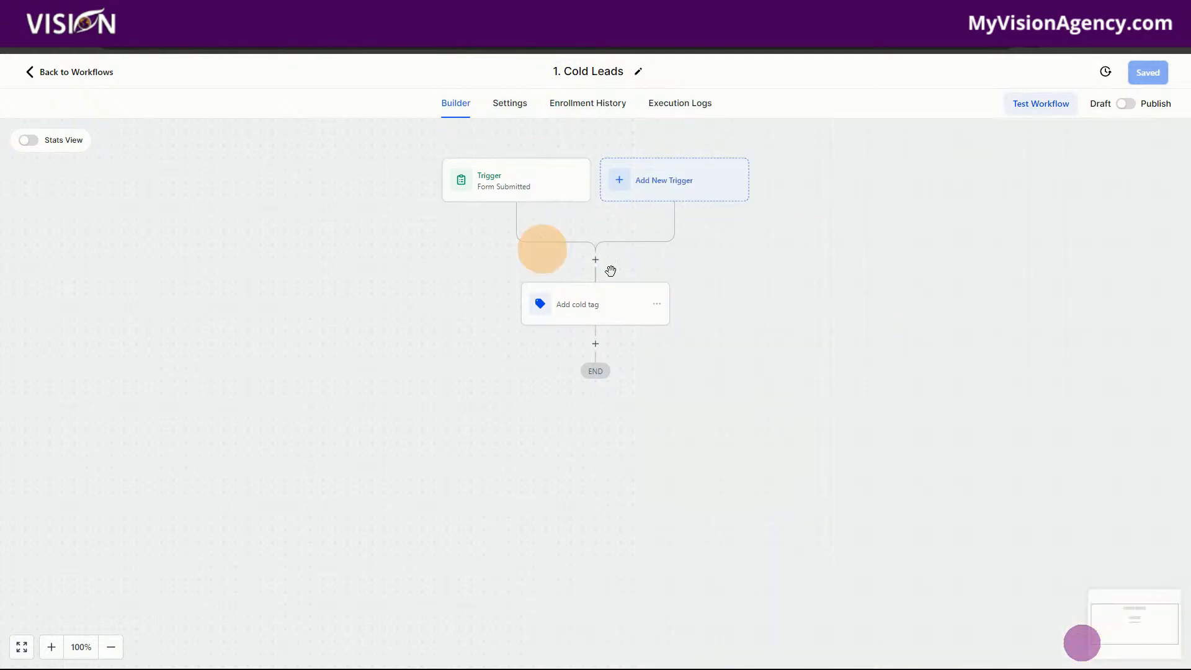
click(606, 303)
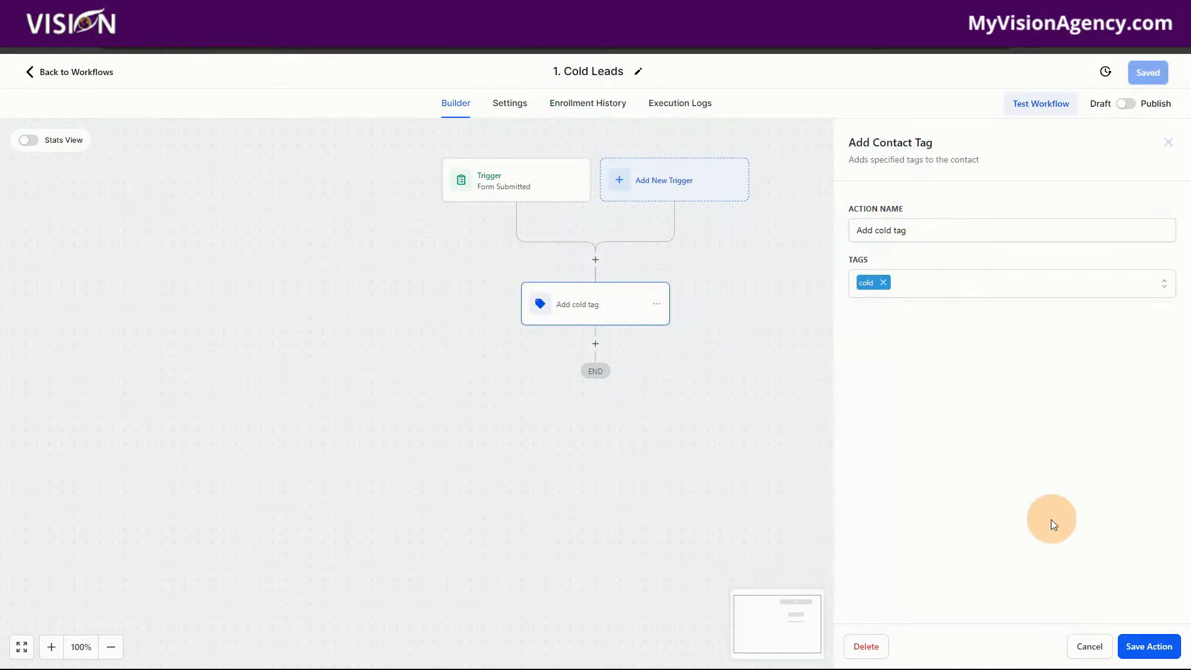
click(1087, 646)
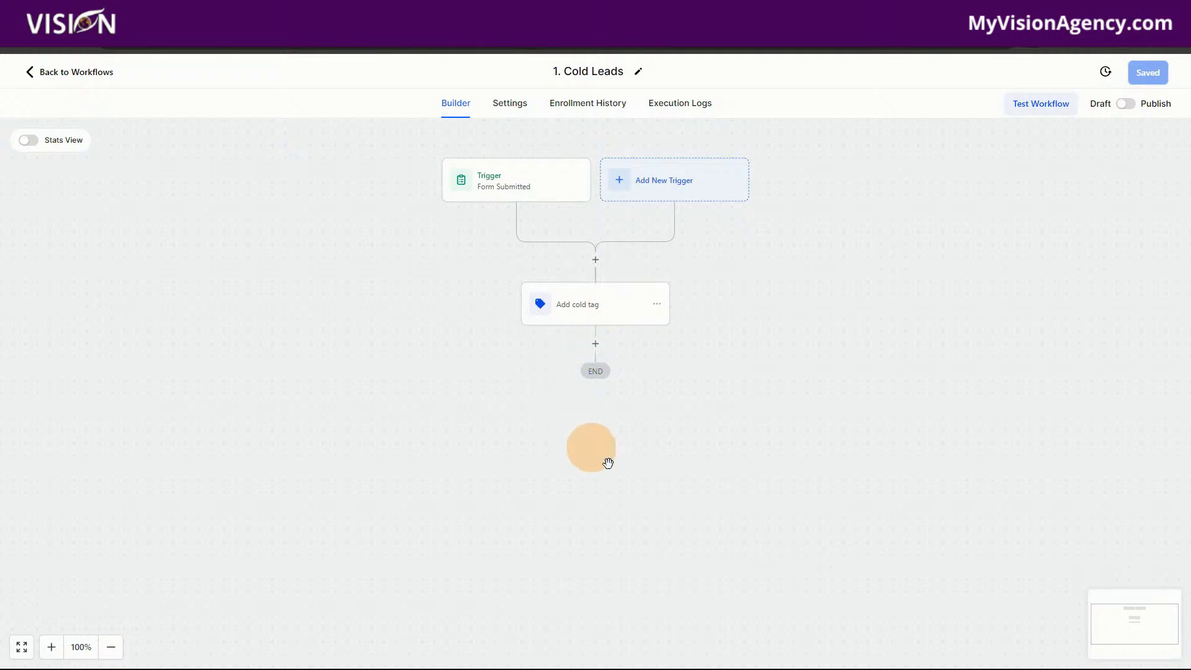
Step: Insert a Create/Update Opportunity action after the Add cold tag action, searching the actions for "opp"
click(597, 345)
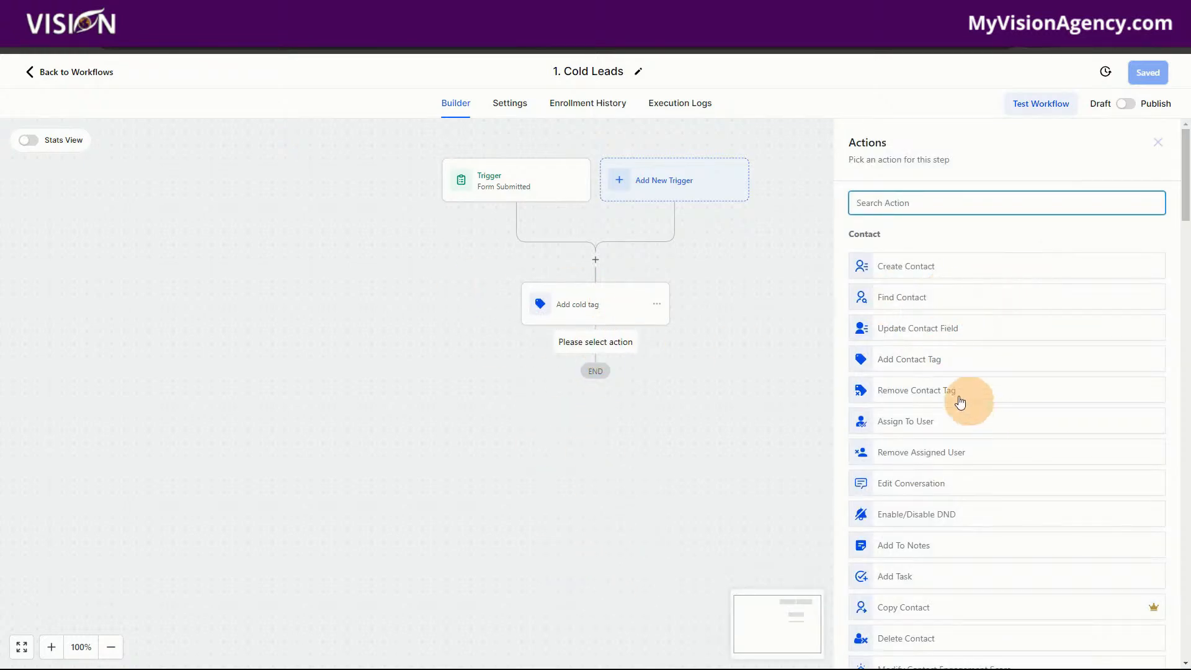
scroll(974, 385, down, 2)
scroll(992, 397, down, 2)
scroll(1016, 433, down, 8)
scroll(1037, 430, down, 8)
scroll(1047, 475, down, 6)
scroll(1038, 474, down, 3)
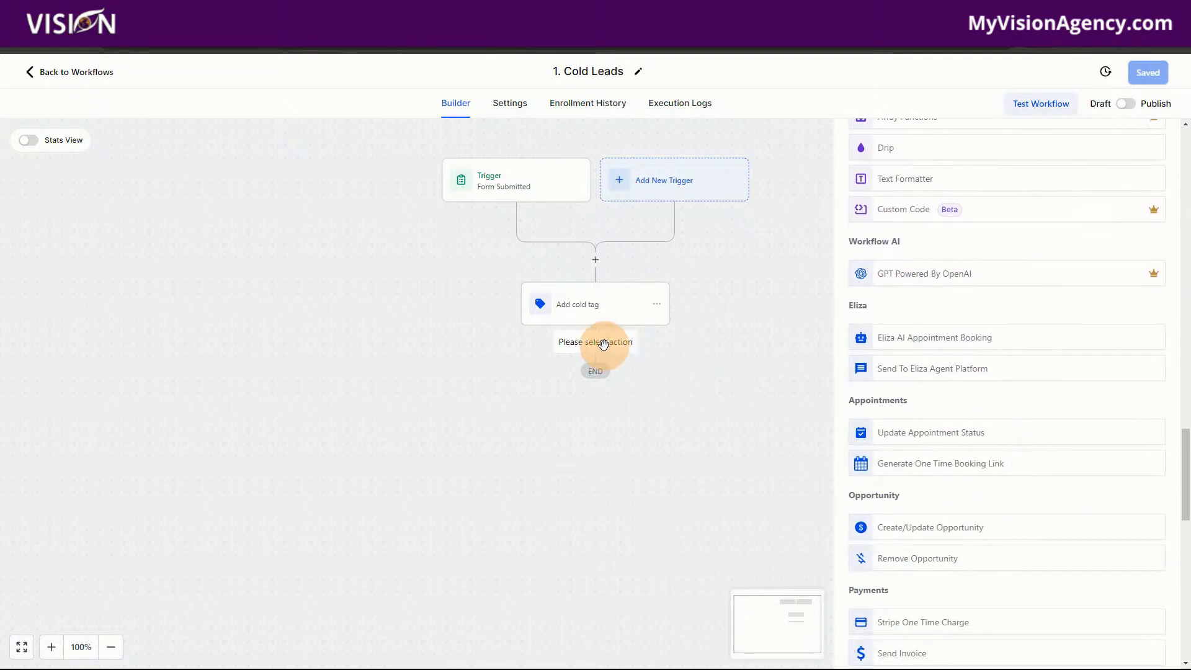
scroll(1031, 434, up, 15)
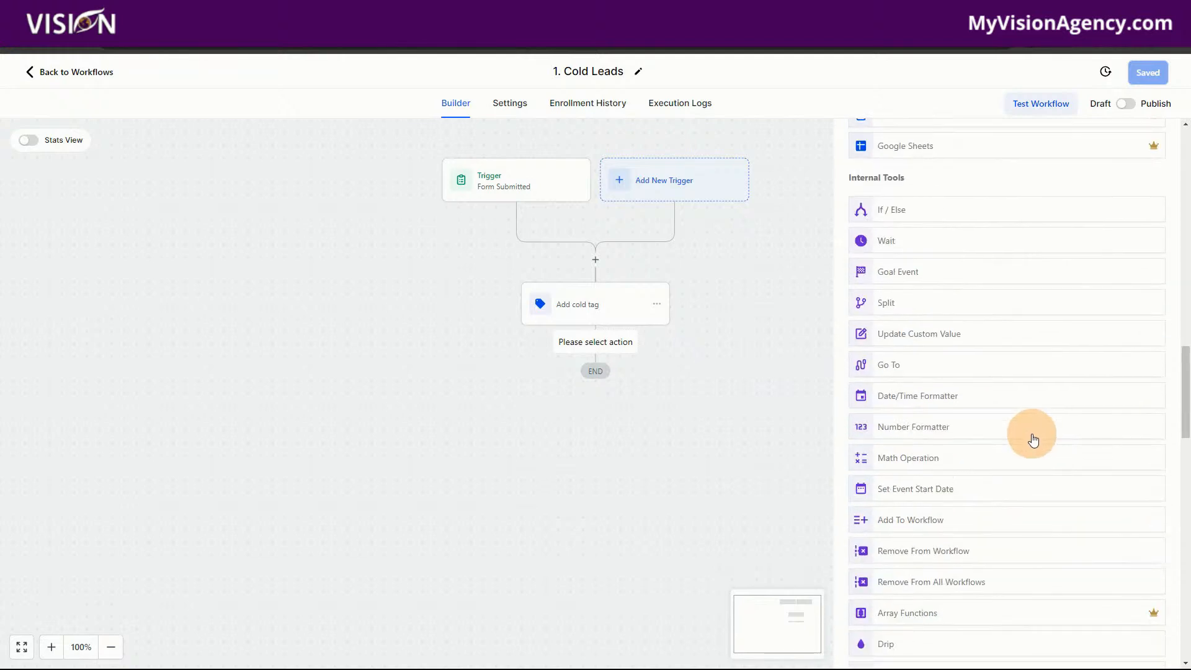
scroll(963, 283, up, 10)
click(944, 202)
text(opp)
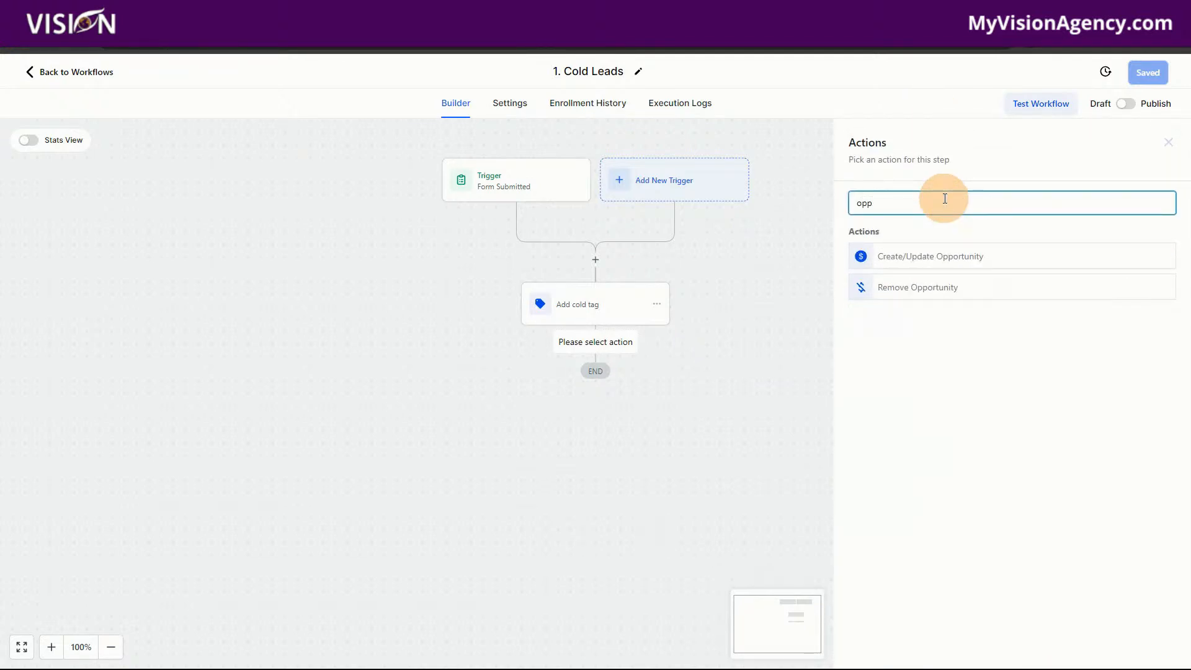
click(923, 259)
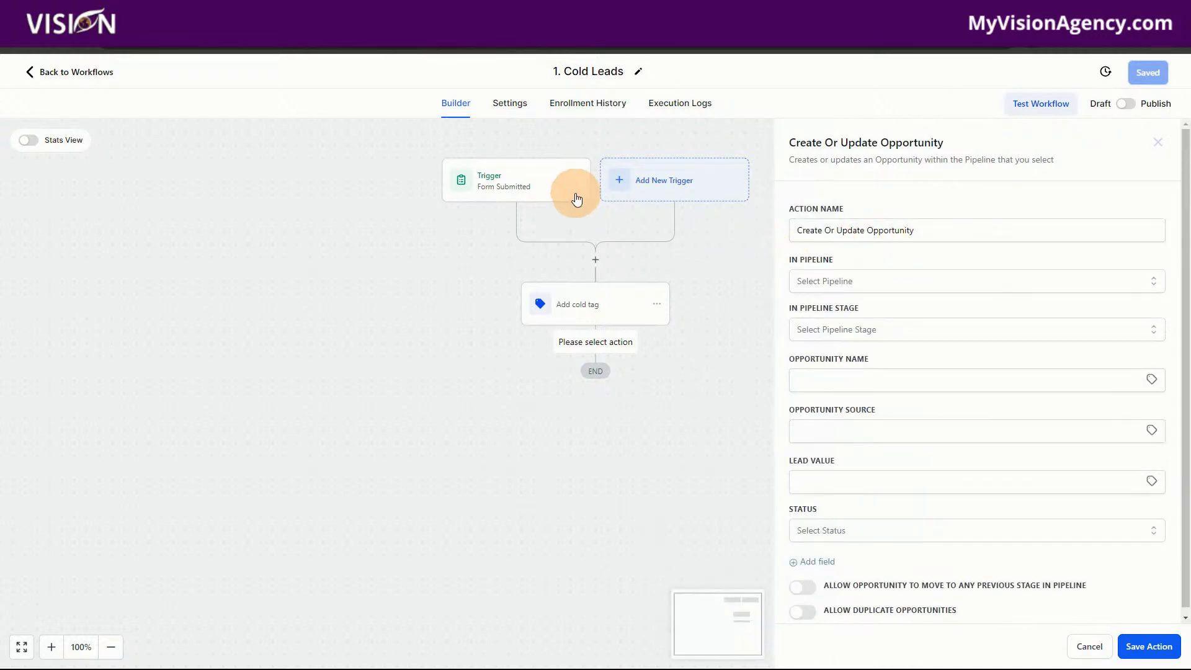
Step: Set the opportunity action's pipeline to Leads and its pipeline stage to Cold
click(870, 282)
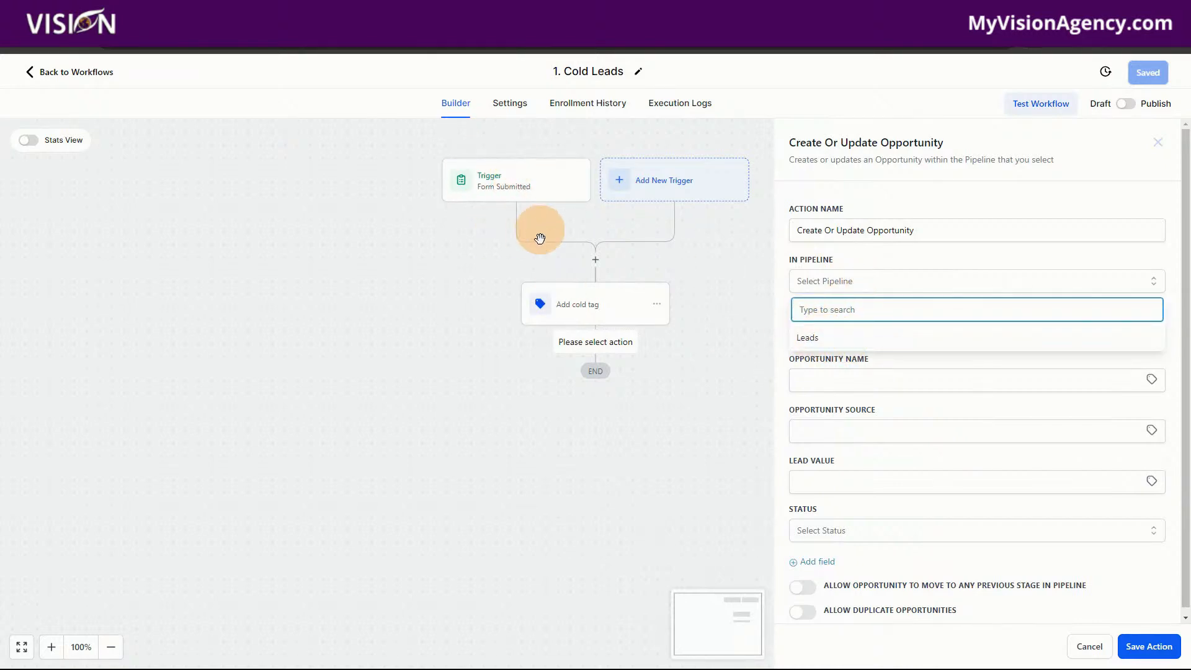
click(831, 337)
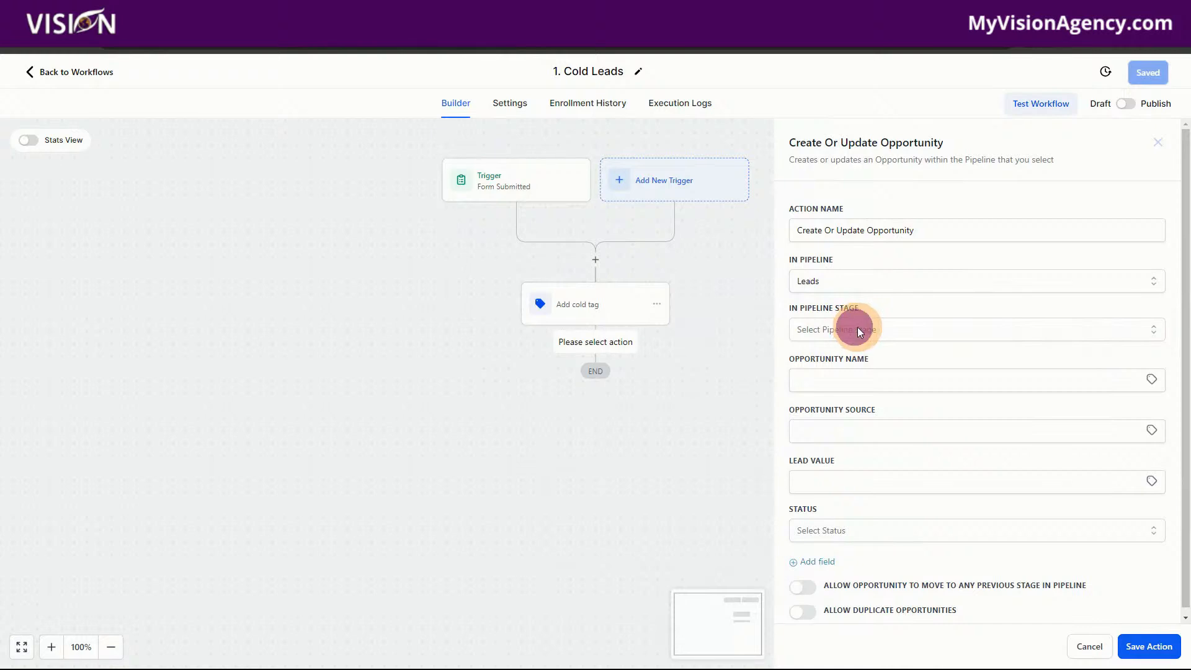
click(858, 329)
click(810, 386)
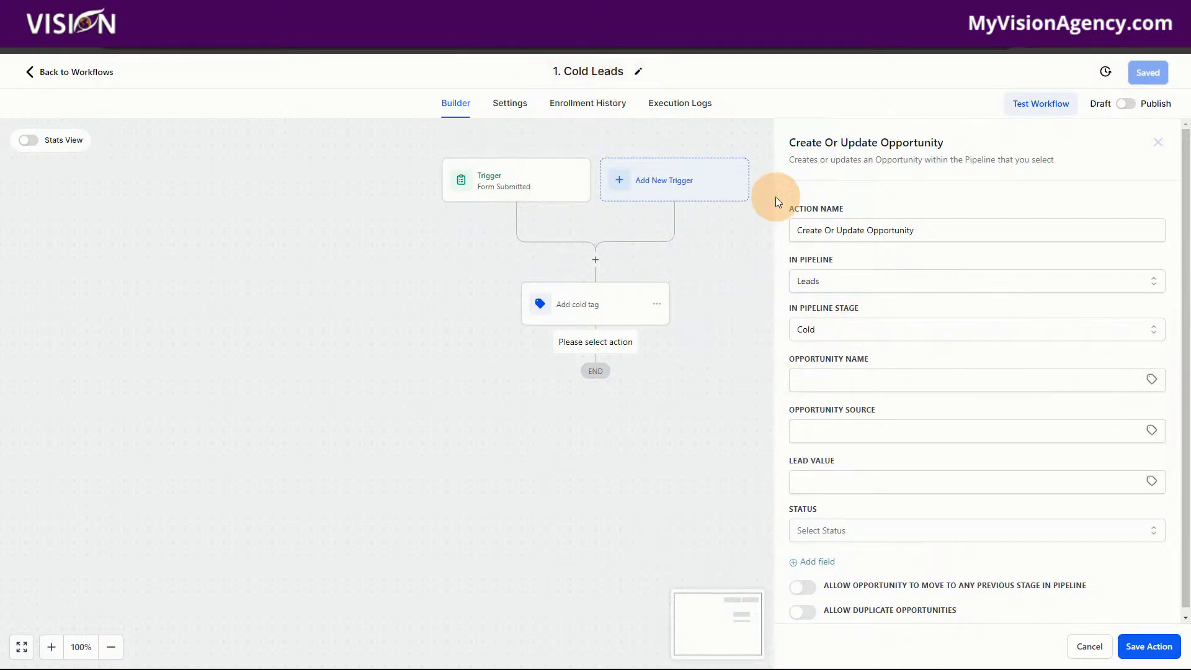
Step: Fill the opportunity name with the contact's Full Name custom value, {{contact.name}}
click(832, 378)
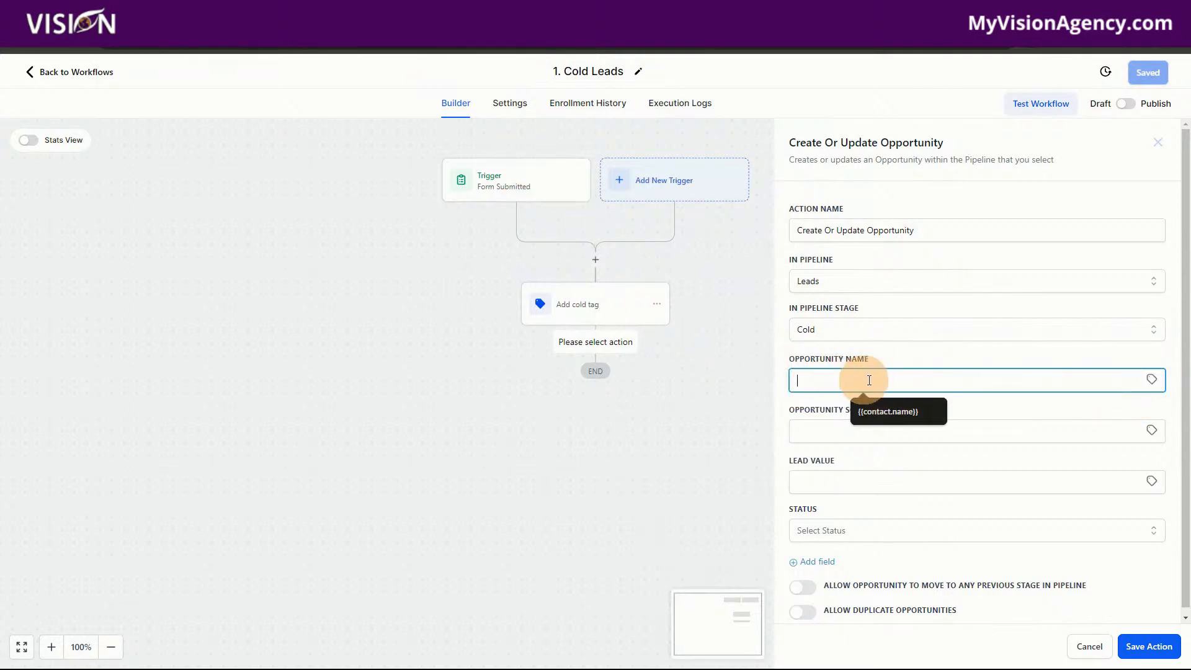
click(1151, 379)
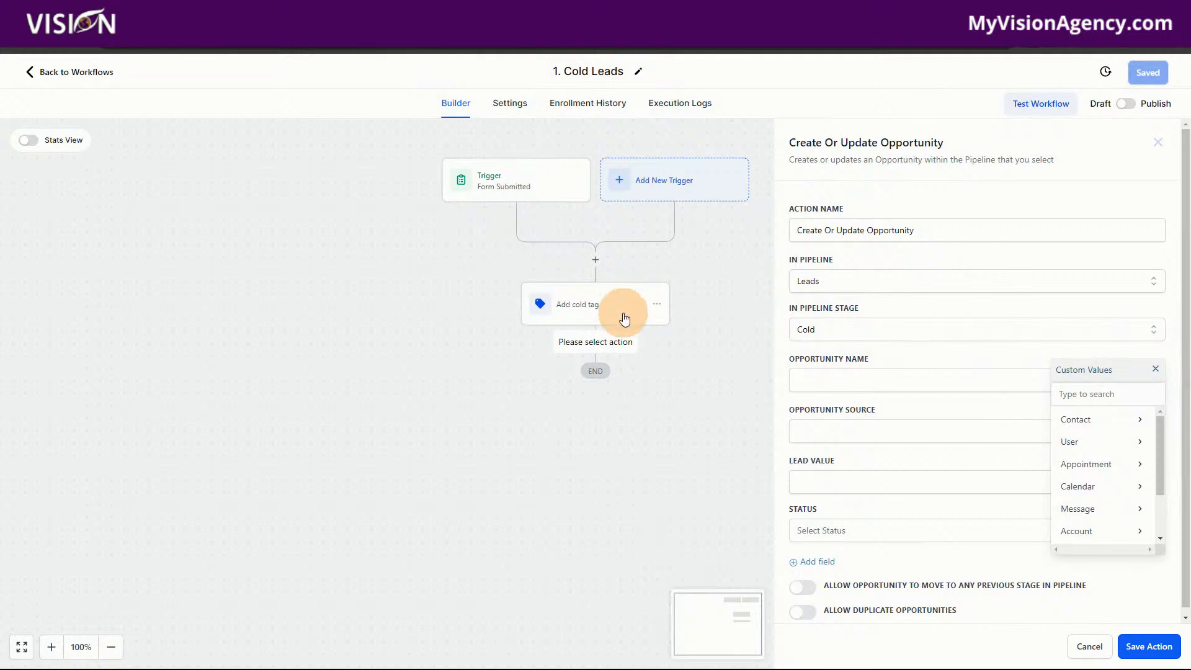
click(1080, 420)
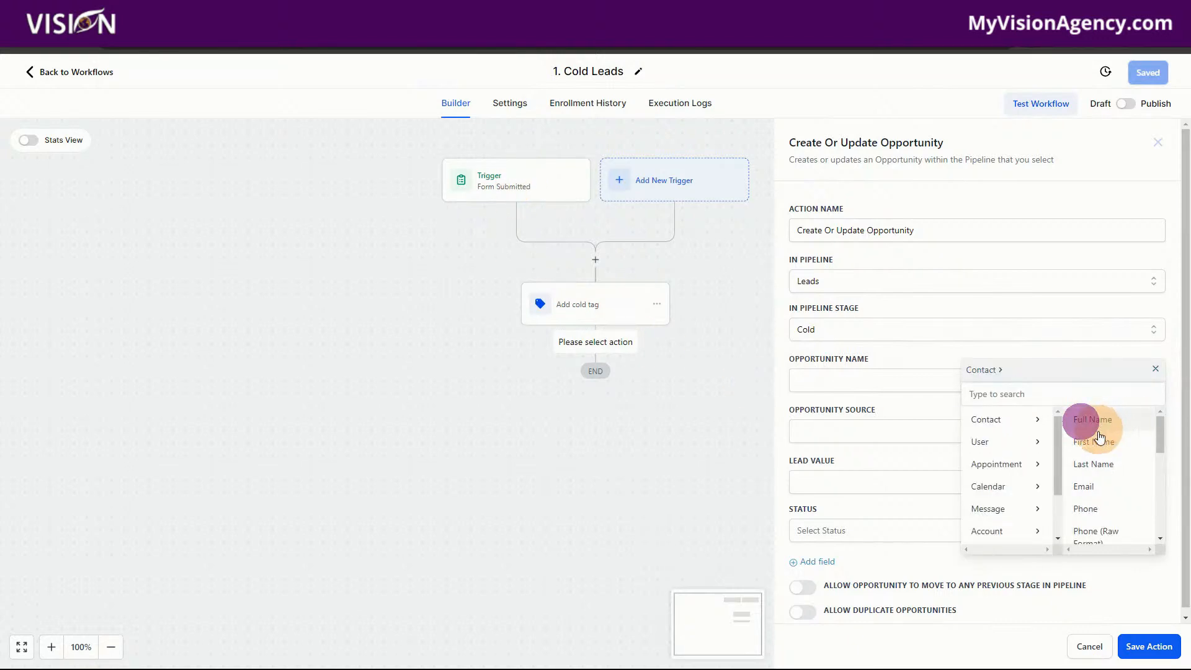
click(1092, 419)
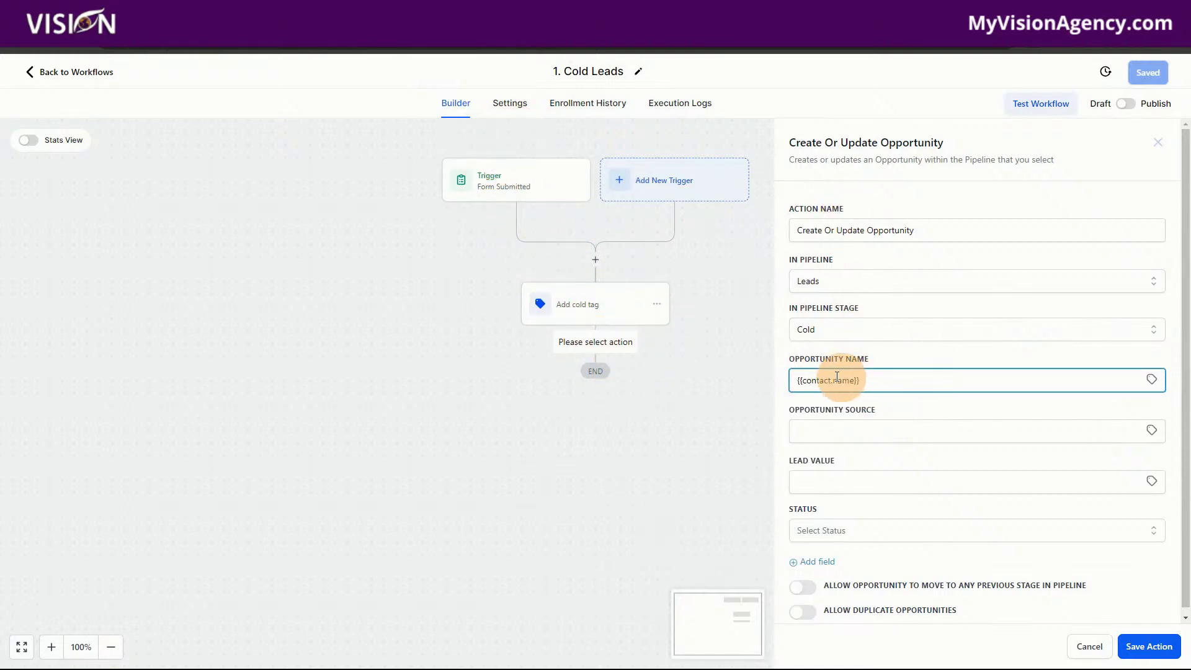
Step: Fill the opportunity source with the contact's source custom value, {{contact.source}}
click(838, 433)
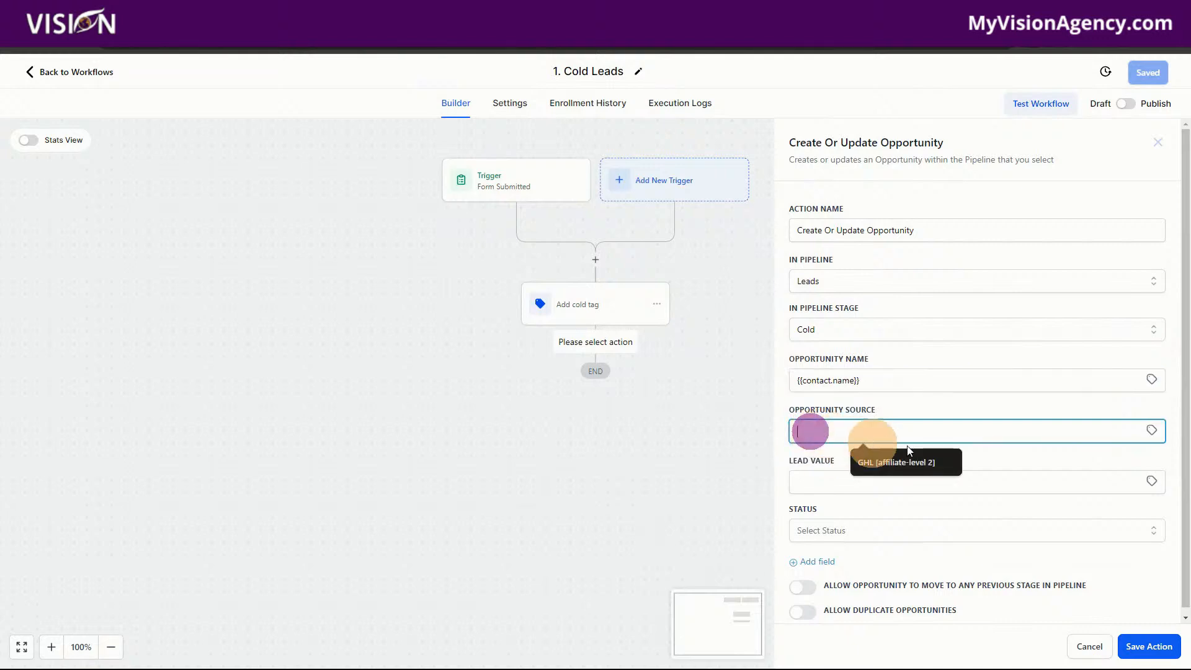
click(820, 417)
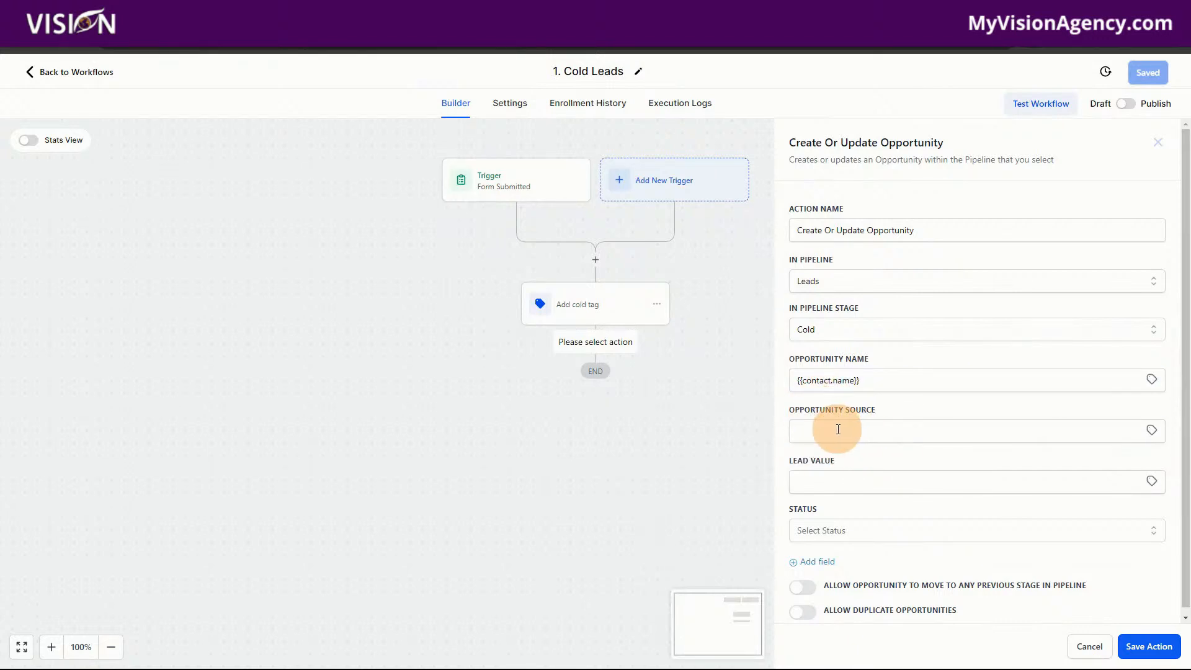
click(885, 433)
click(1147, 438)
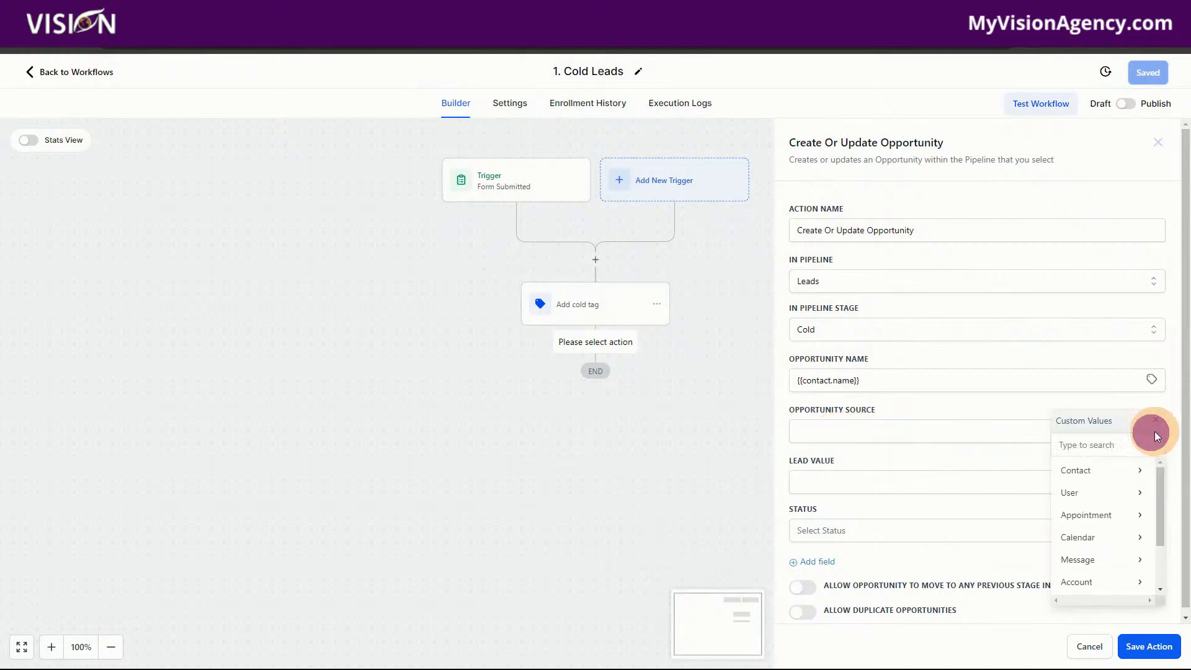
click(1111, 468)
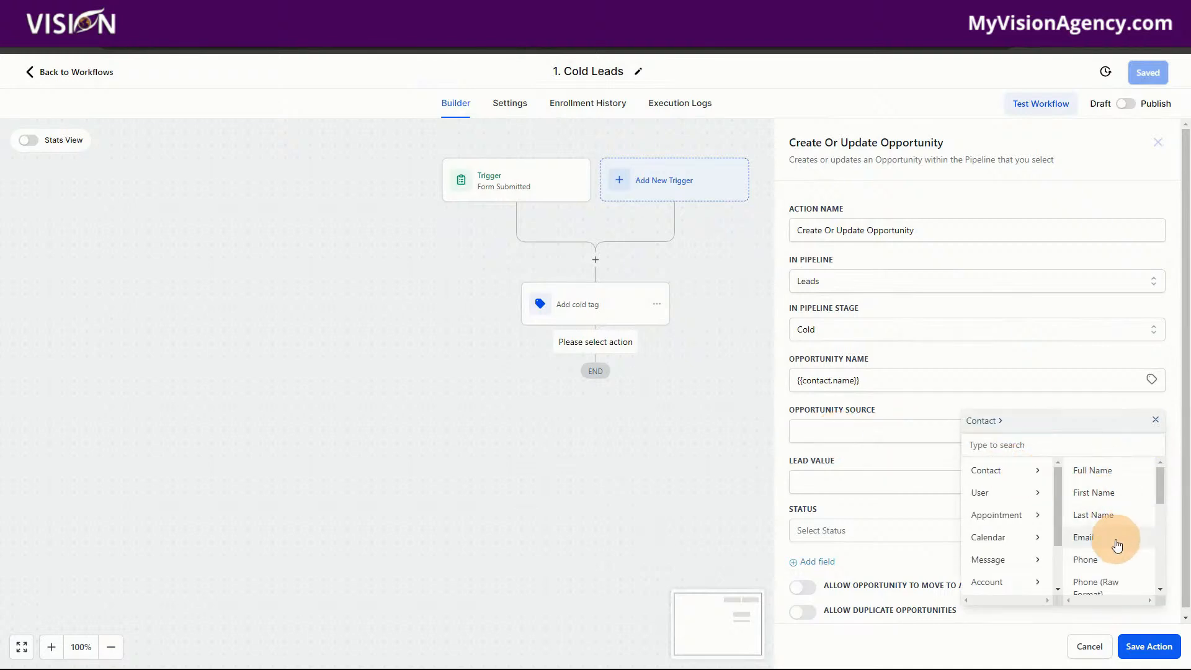
scroll(1113, 561, down, 5)
scroll(1112, 571, down, 2)
click(1095, 515)
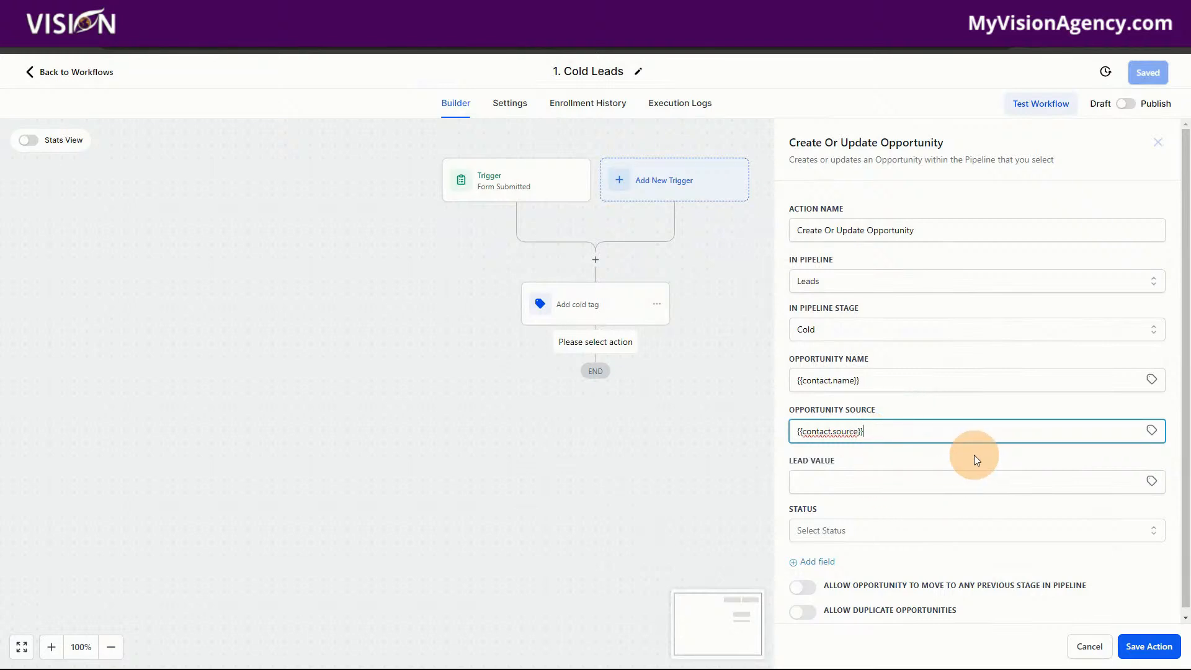
click(846, 484)
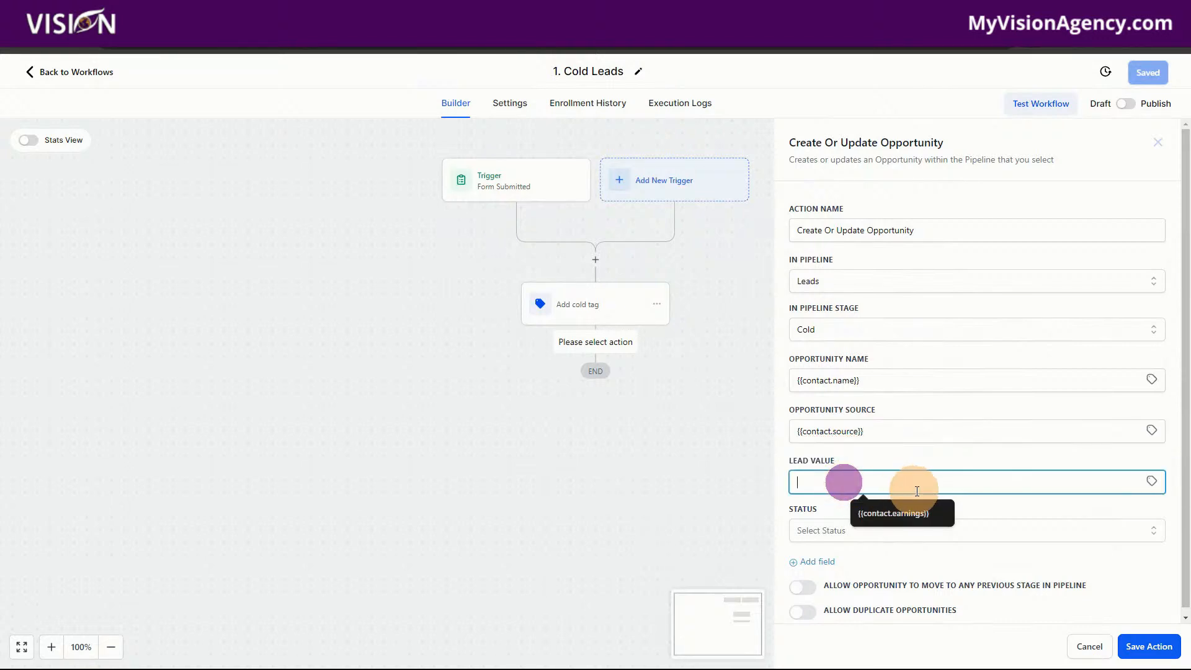
click(1152, 482)
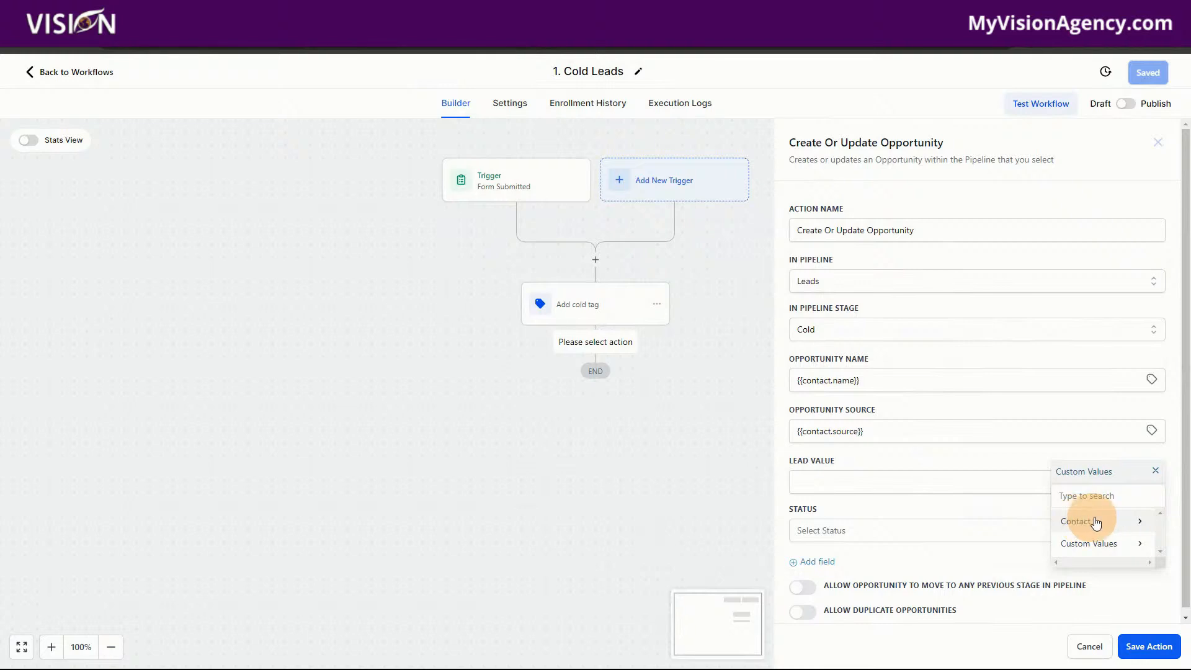
click(884, 505)
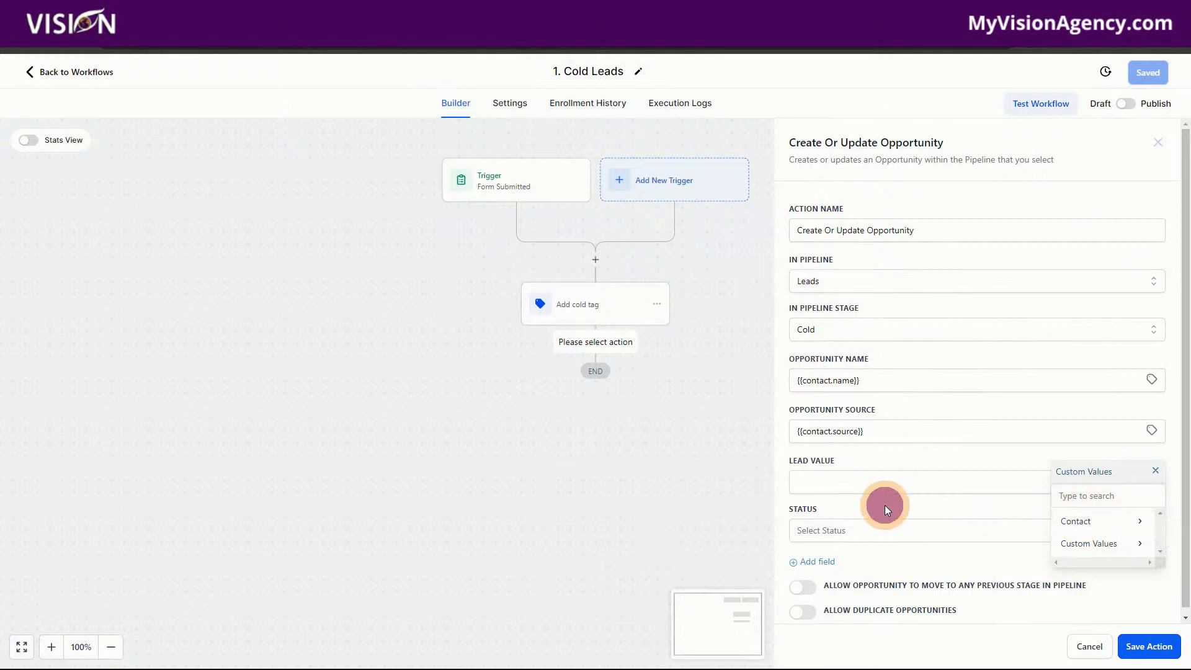
click(1156, 474)
Step: Set the opportunity's status to open and save the Create Or Update Opportunity action
click(832, 539)
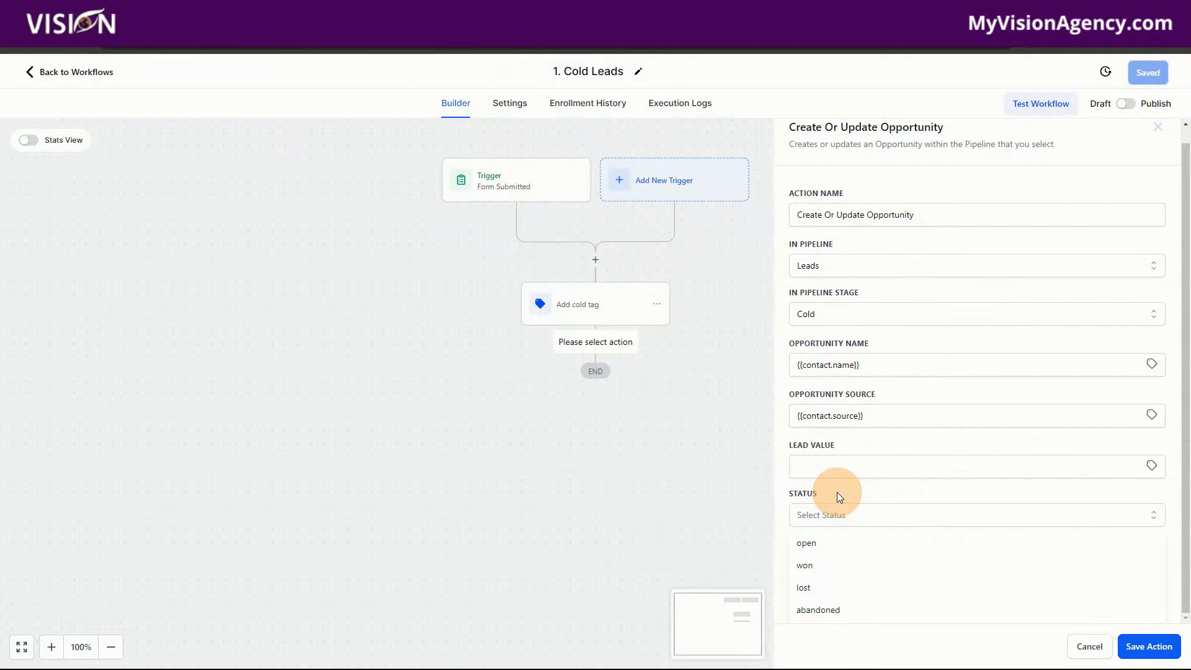
click(814, 543)
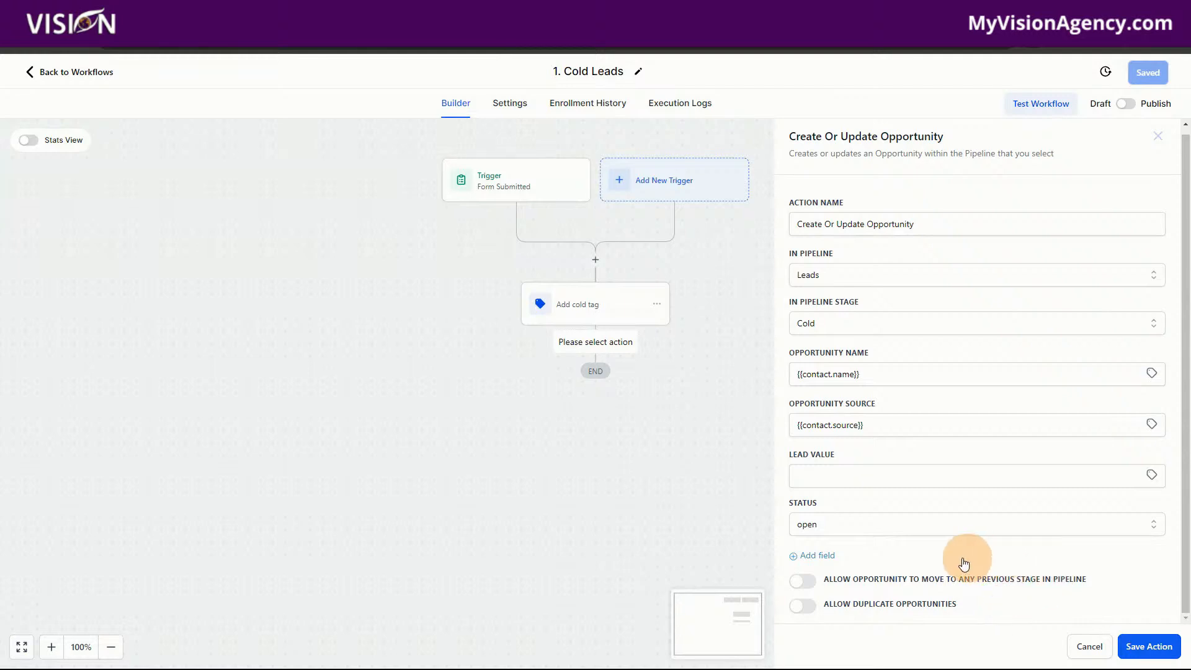
click(1149, 645)
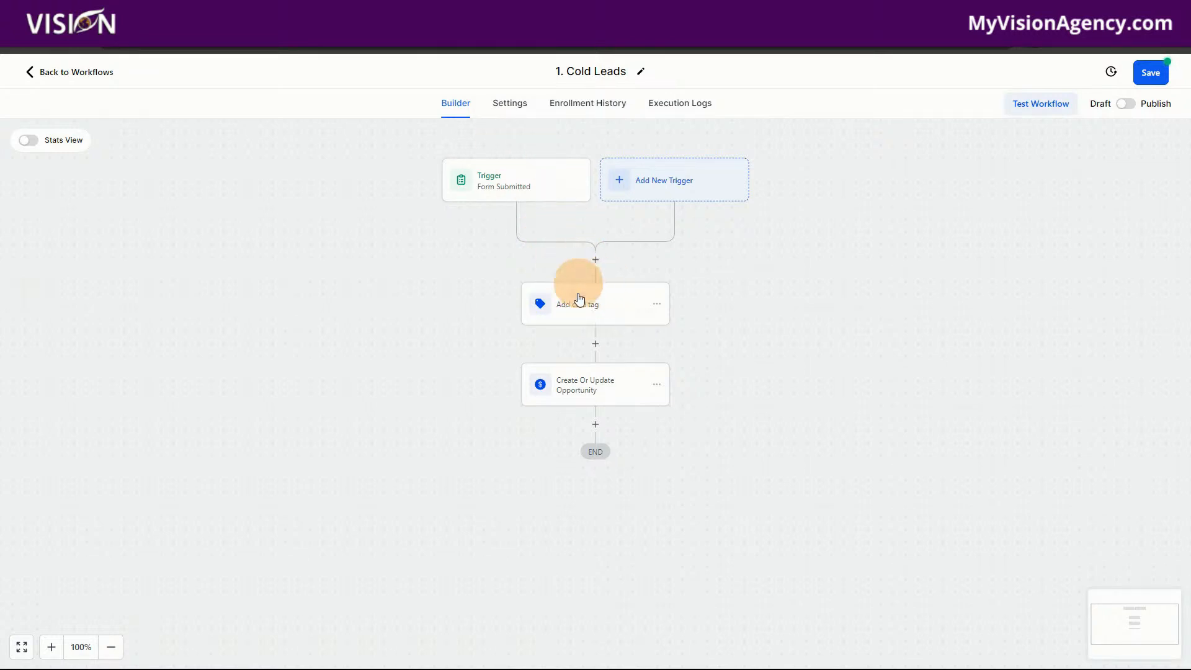
Step: Review the settings of the Add cold tag and Create Or Update Opportunity actions without changing them
click(591, 310)
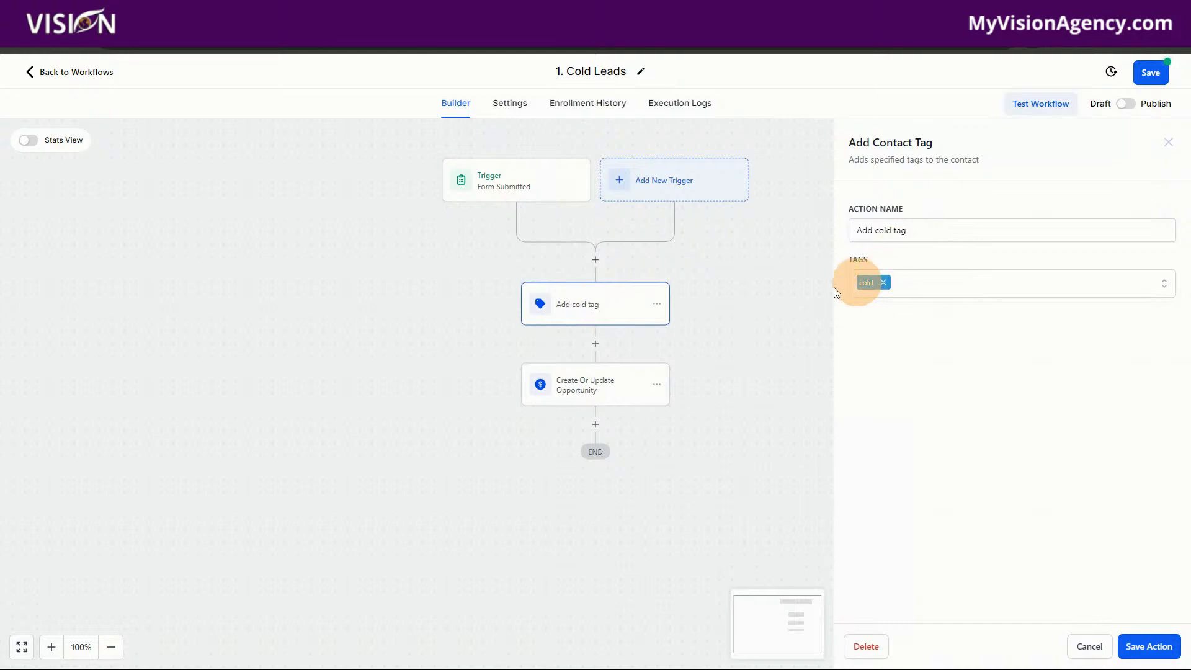
click(596, 392)
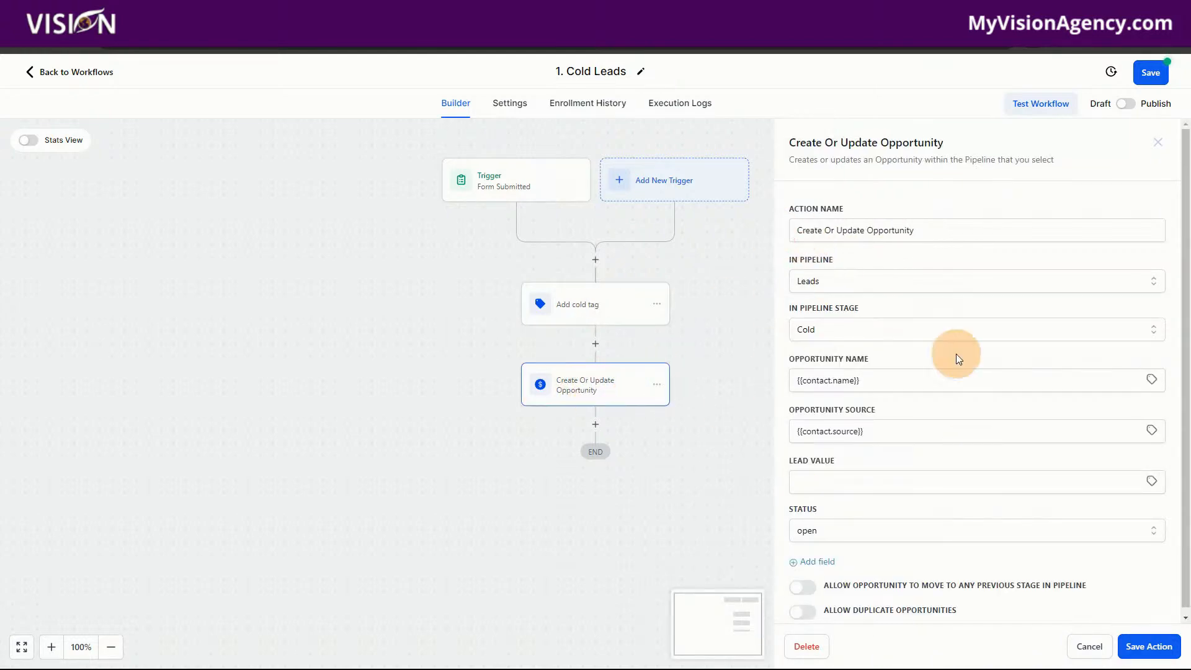
click(1089, 646)
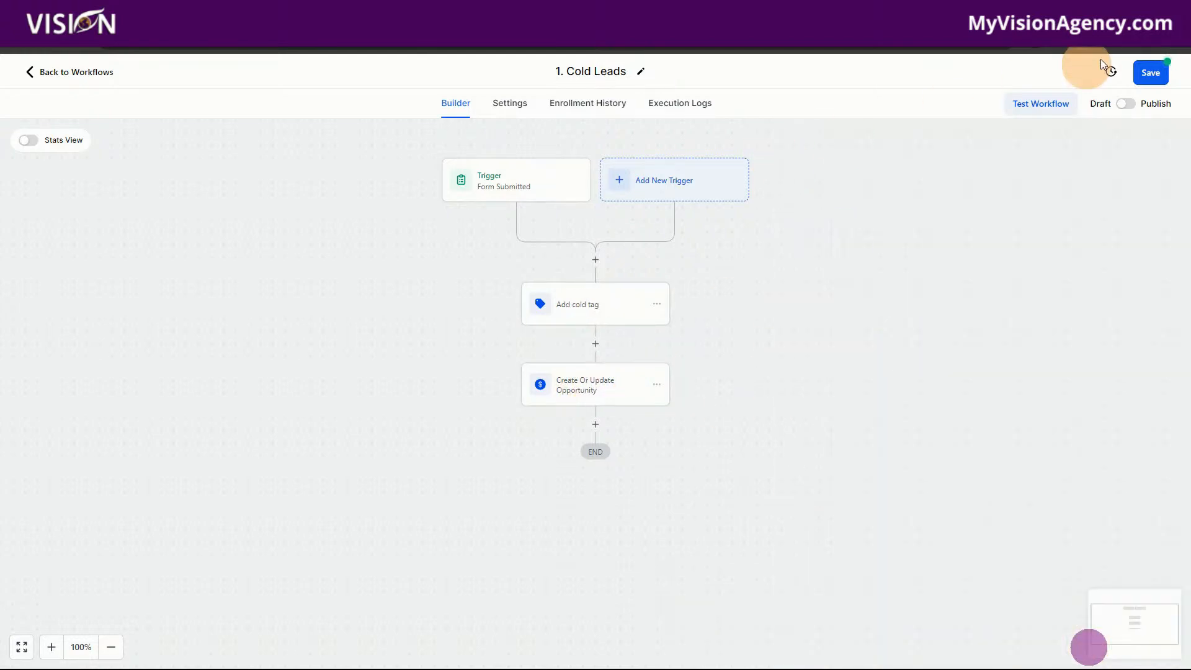
Step: Save the Cold Leads workflow, switch it from draft to published, and save it again
click(1150, 72)
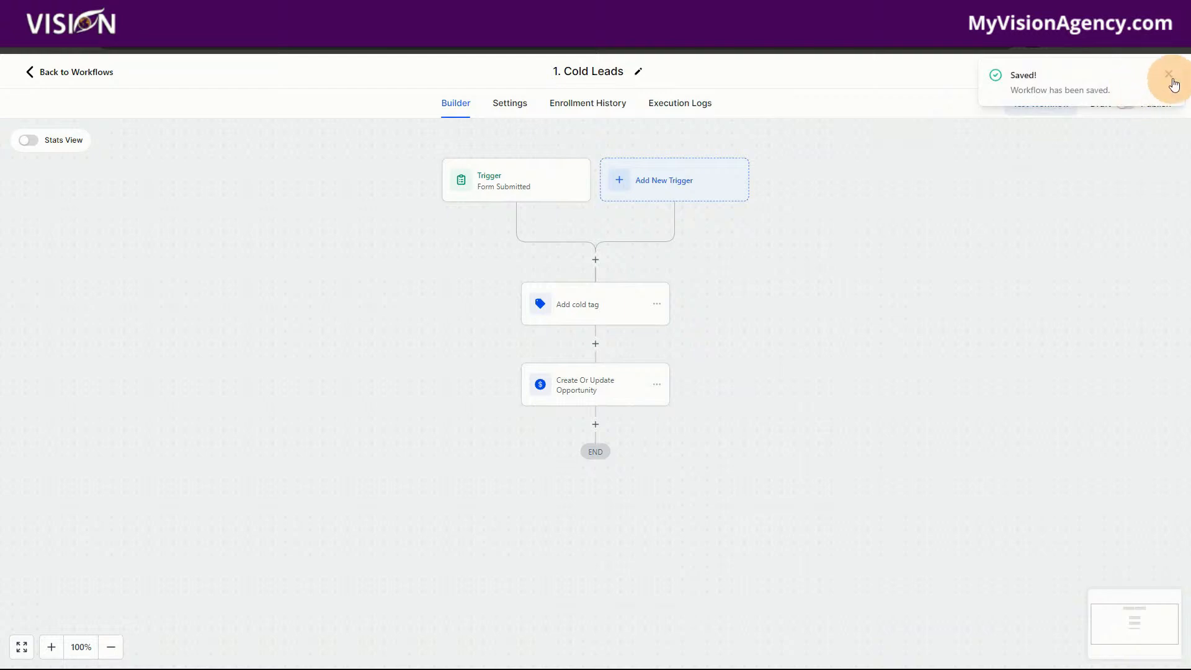
click(1167, 76)
click(1126, 104)
click(1151, 72)
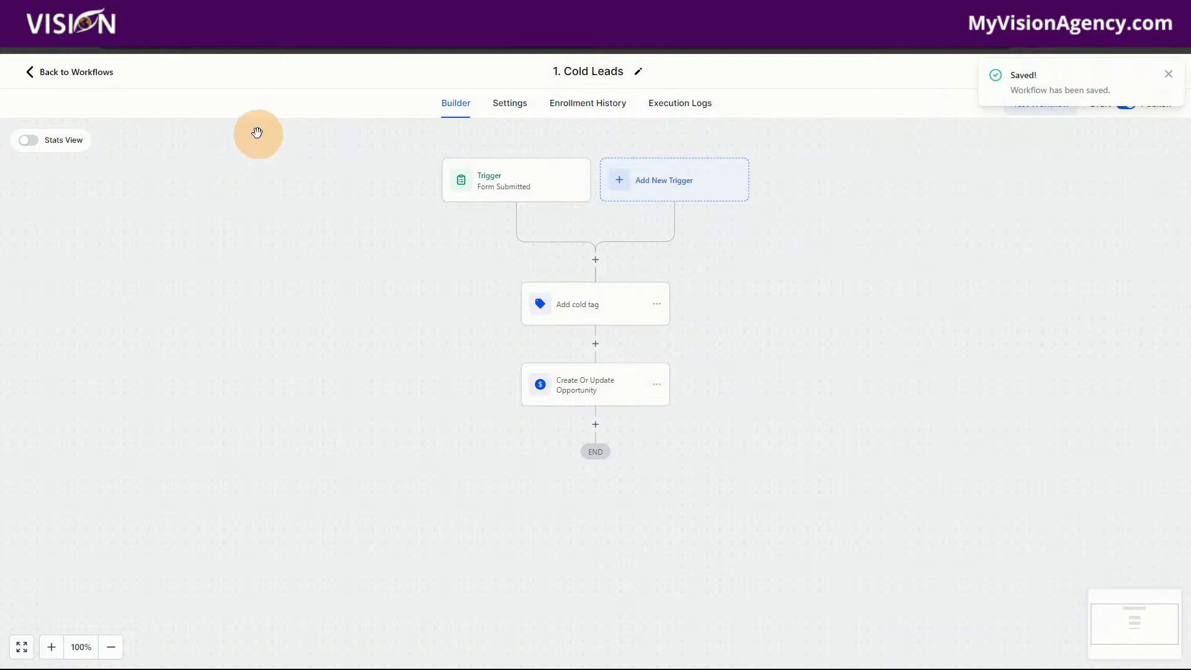
Step: Open the 2. Warm Leads workflow and add an In pipeline filter set to Leads to its pipeline stage trigger
click(90, 73)
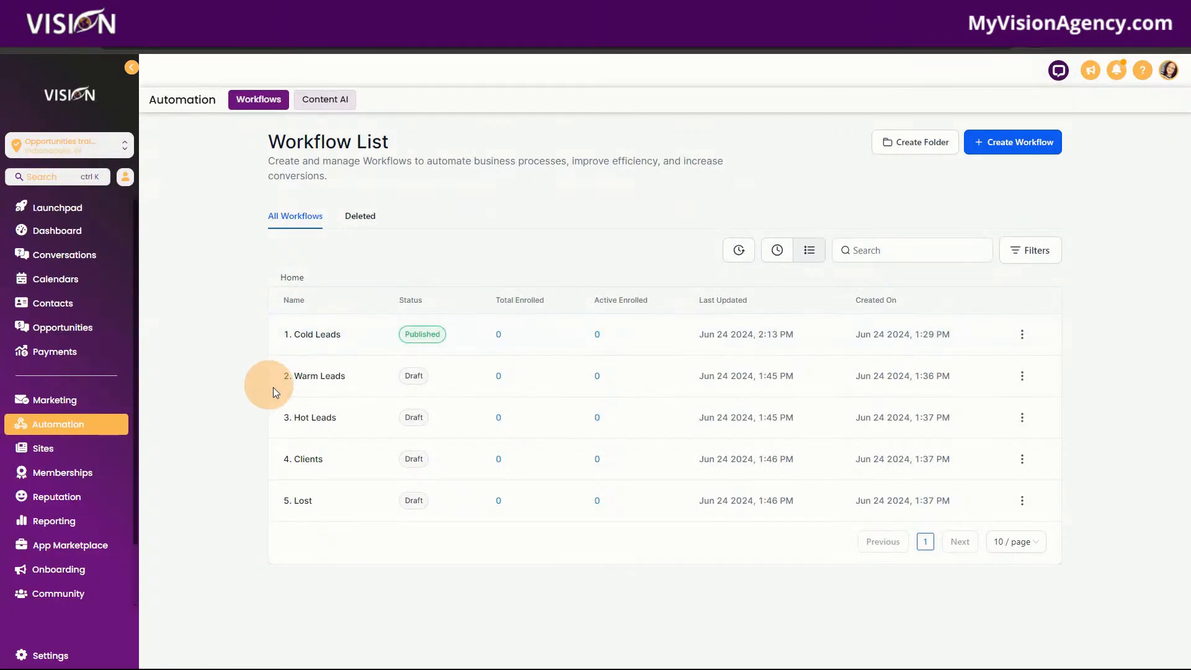
click(312, 378)
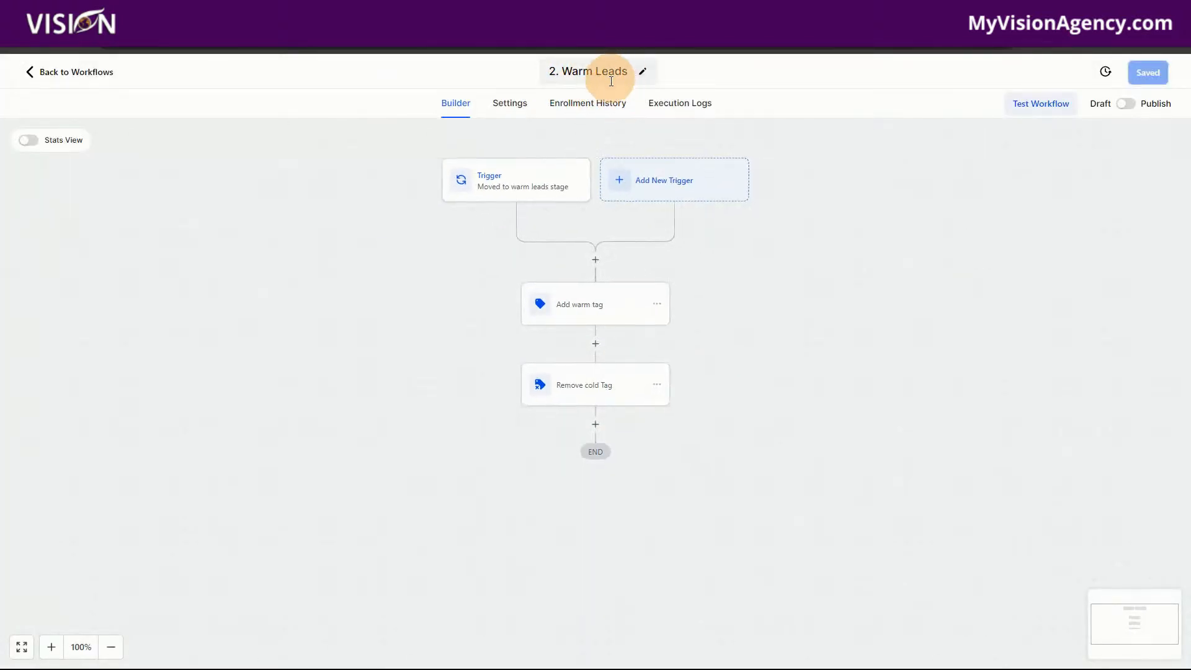
click(518, 182)
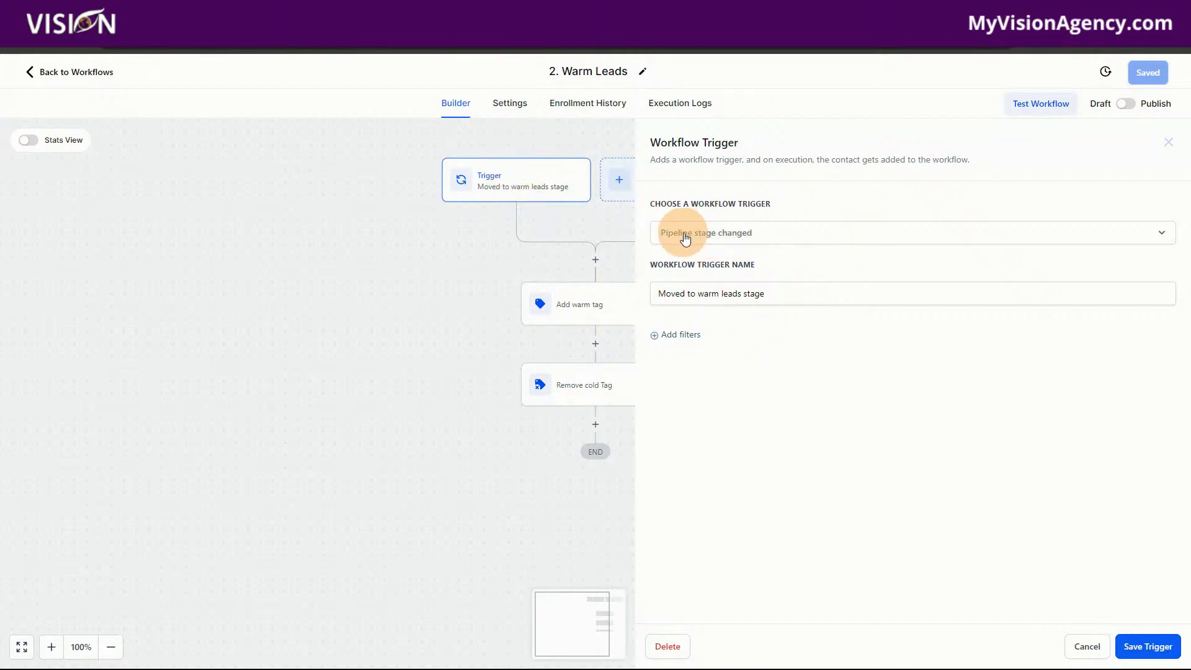
click(682, 335)
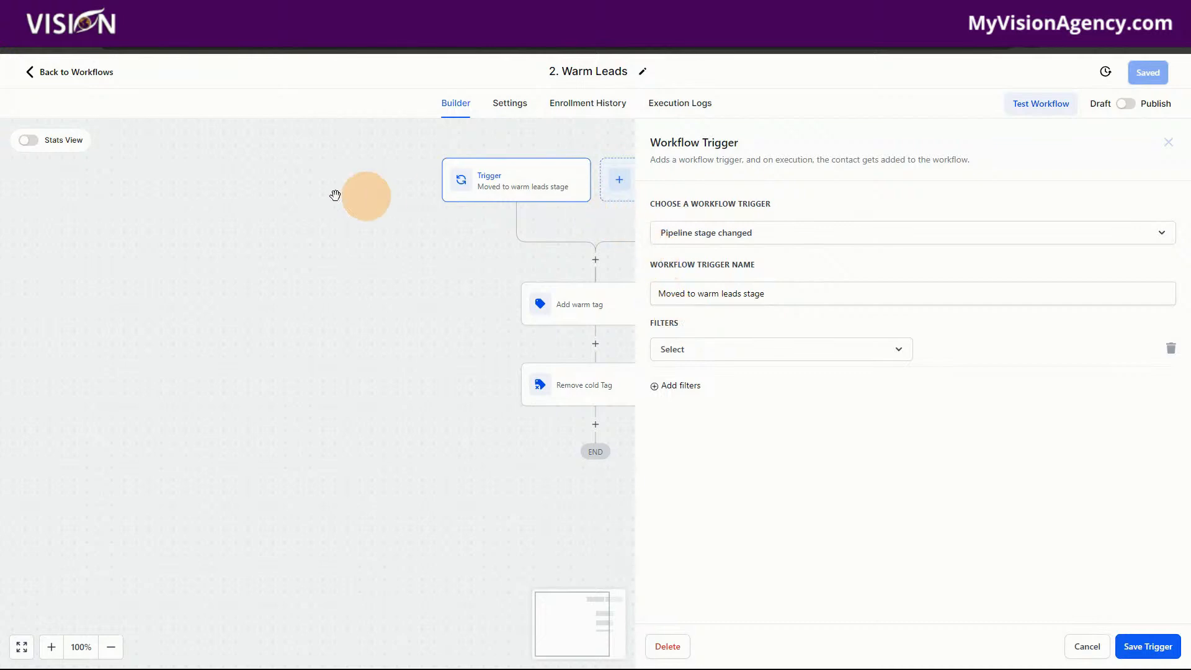
click(699, 351)
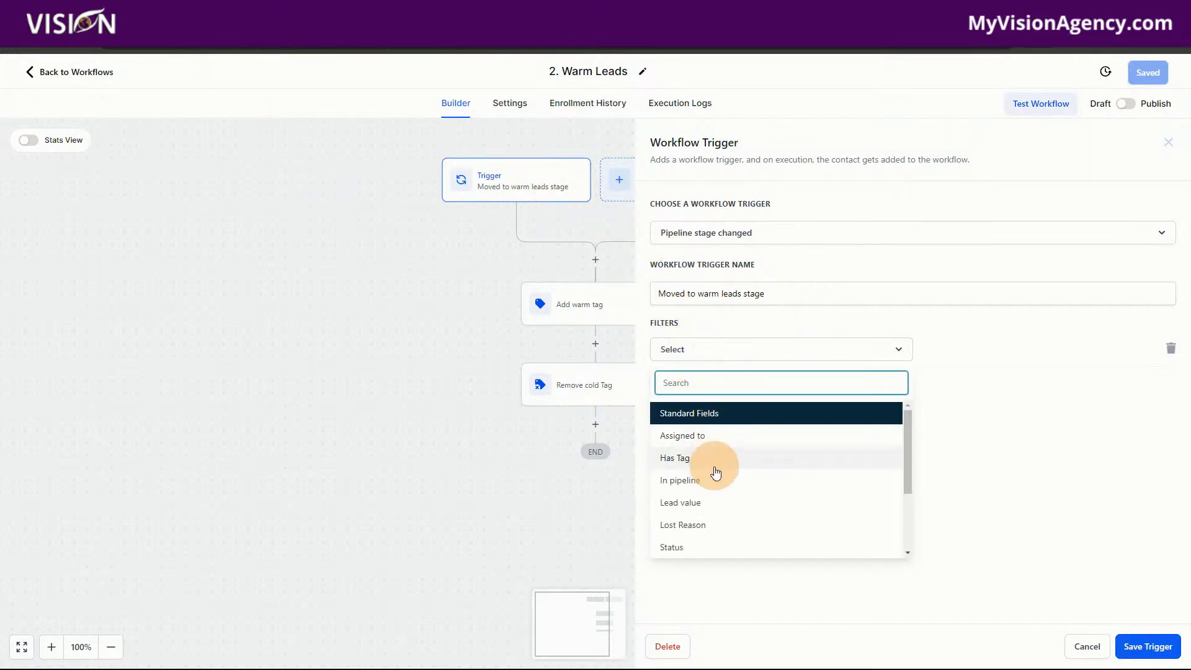
click(714, 483)
click(976, 351)
click(951, 403)
Step: Add a Pipeline stage filter set to Warm to the Moved to warm leads stage trigger and save the trigger
click(691, 385)
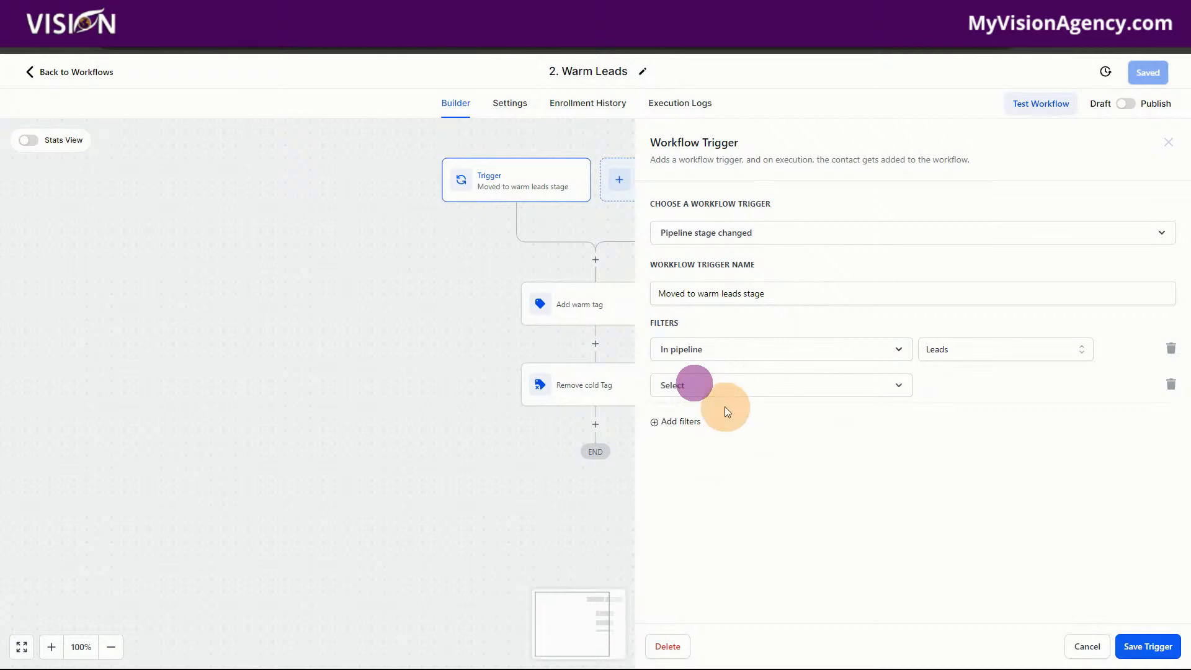
click(712, 390)
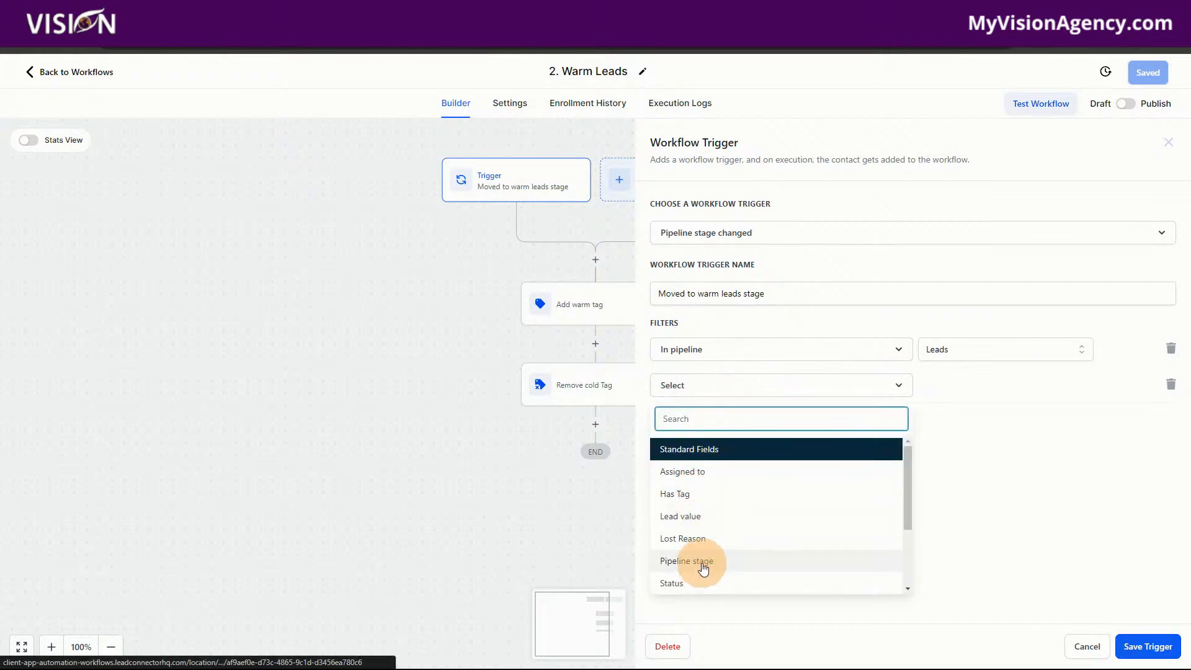
click(701, 561)
click(947, 389)
click(947, 464)
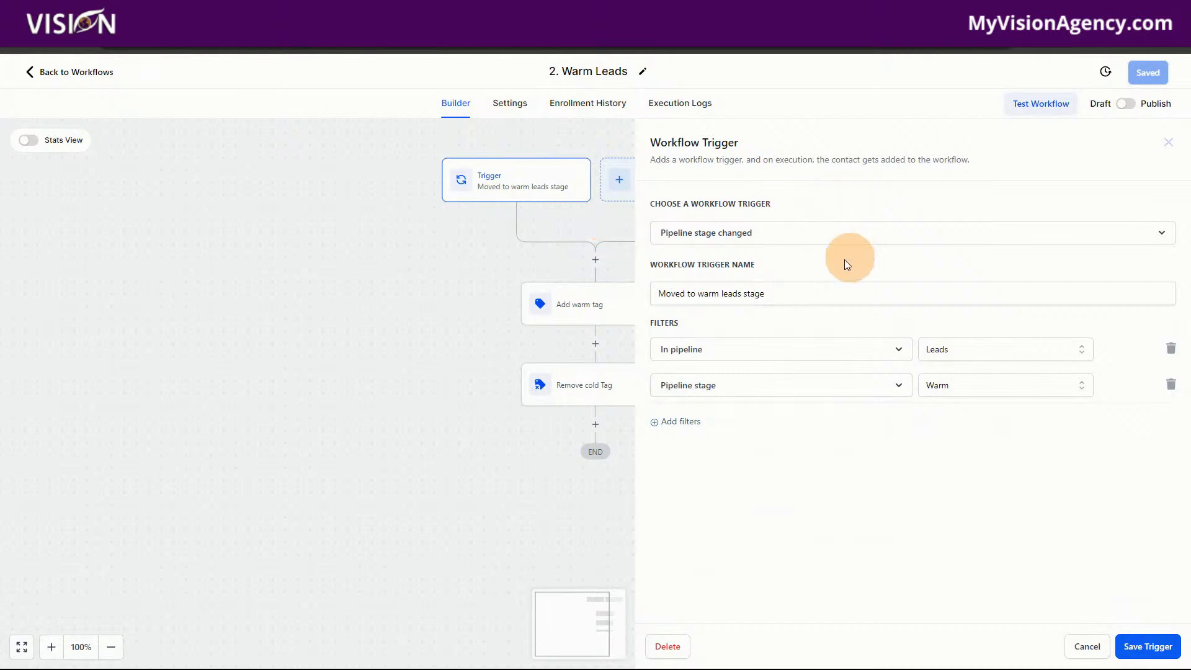
click(1138, 647)
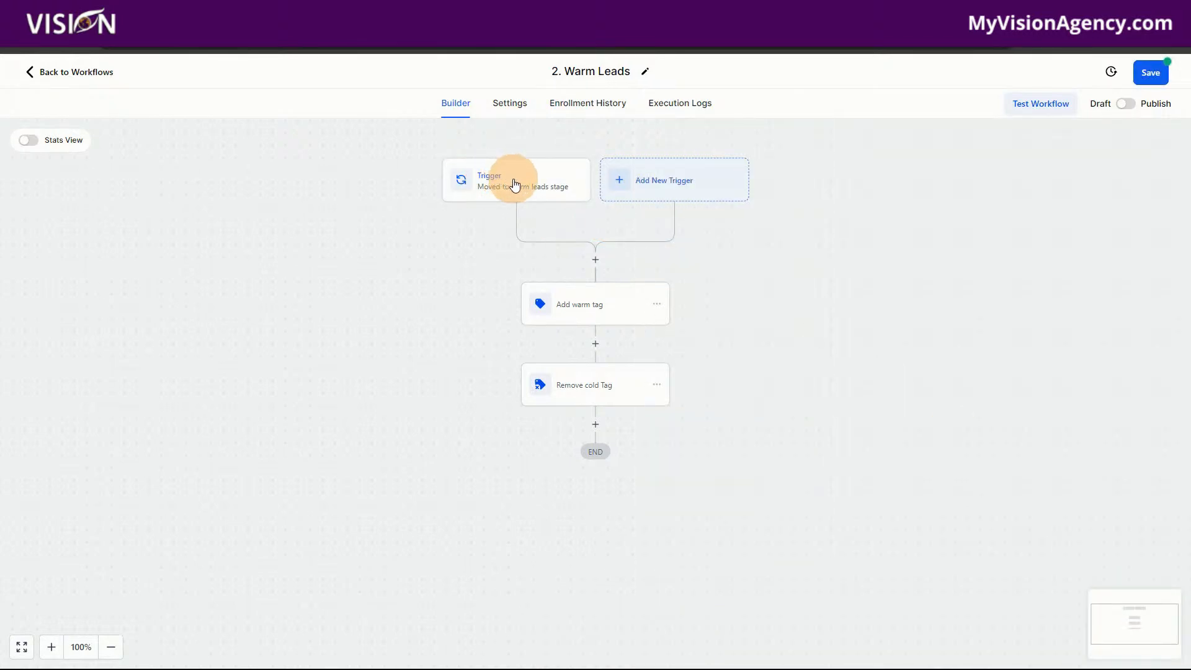
Step: Review the Add warm tag and Remove cold Tag actions without changing them
click(586, 305)
click(1089, 646)
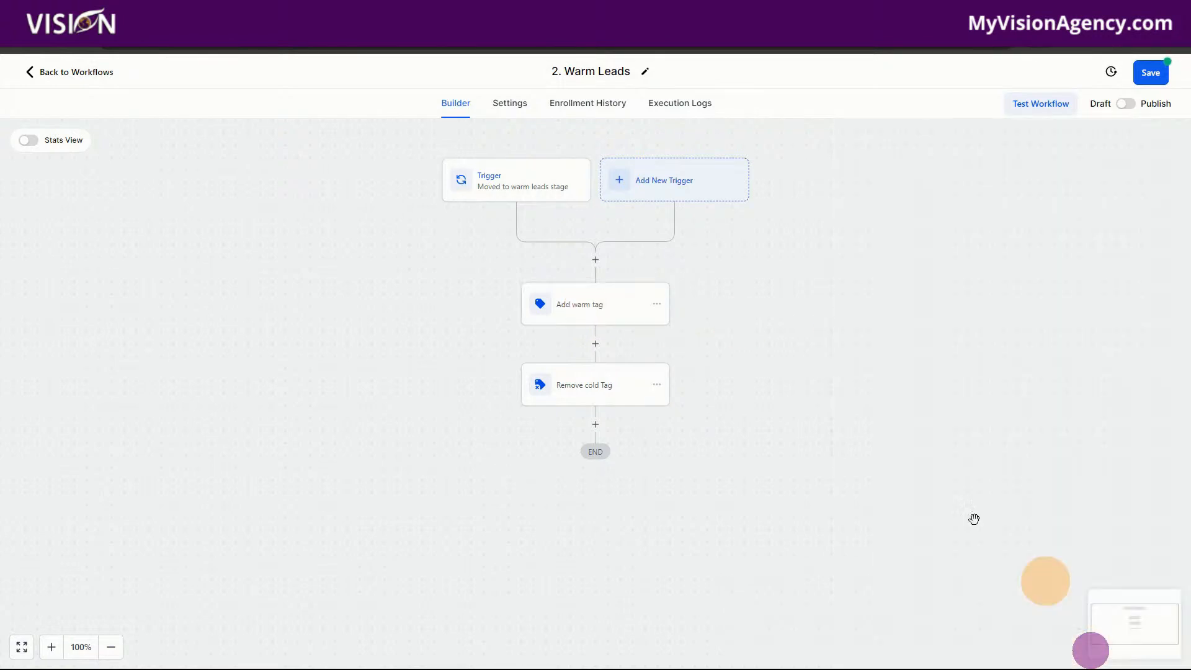
click(587, 393)
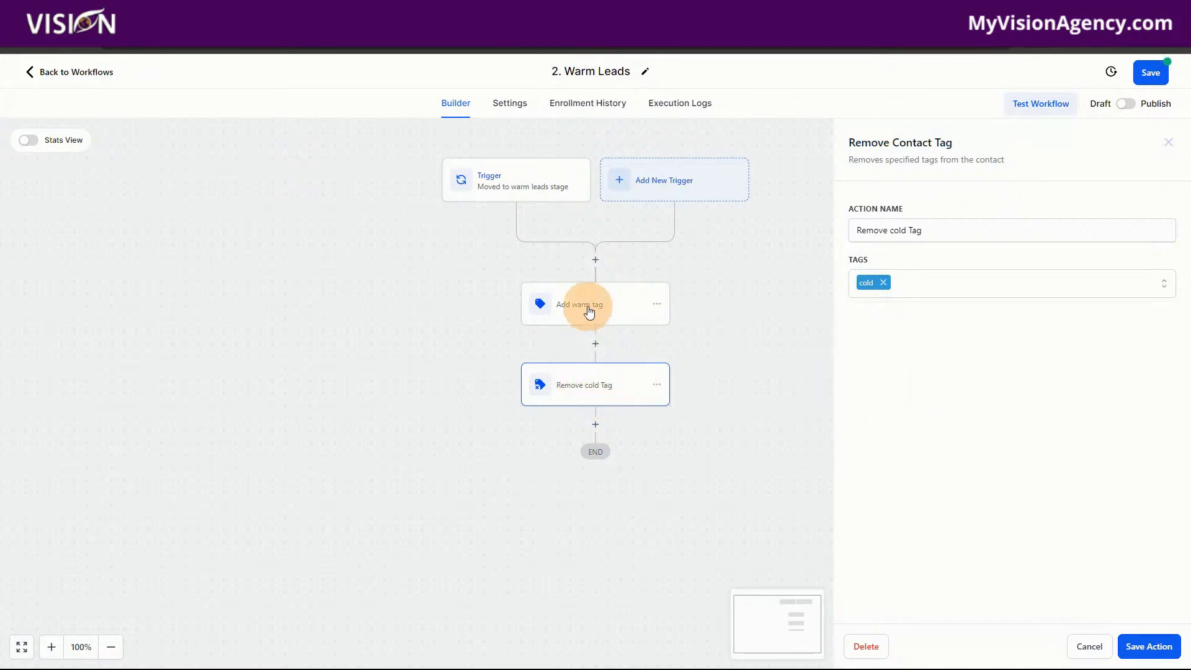
click(1090, 646)
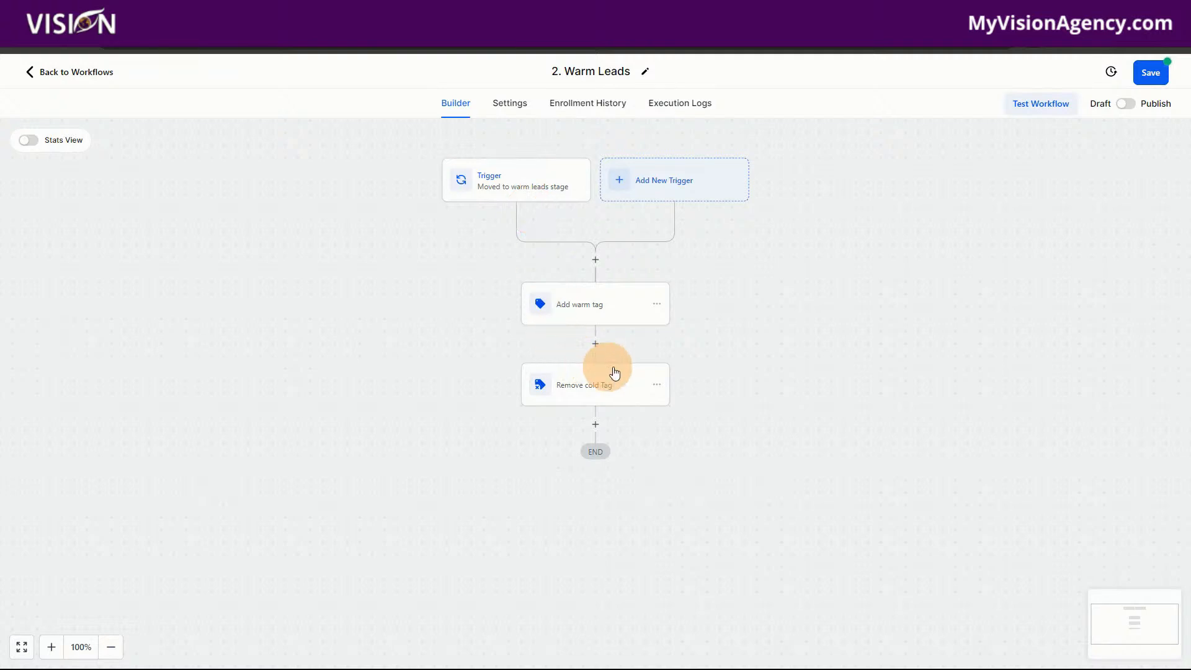
Step: Save the Warm Leads workflow, switch it from draft to published, and save it again
click(1150, 74)
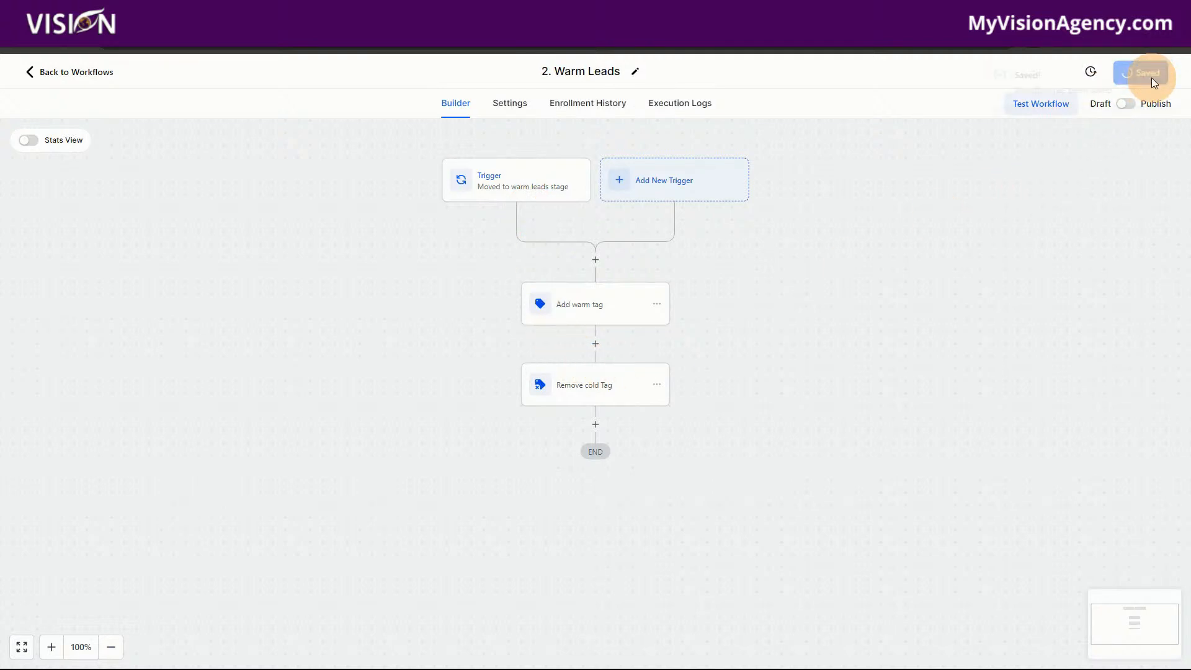
click(1164, 83)
click(1125, 103)
click(1150, 74)
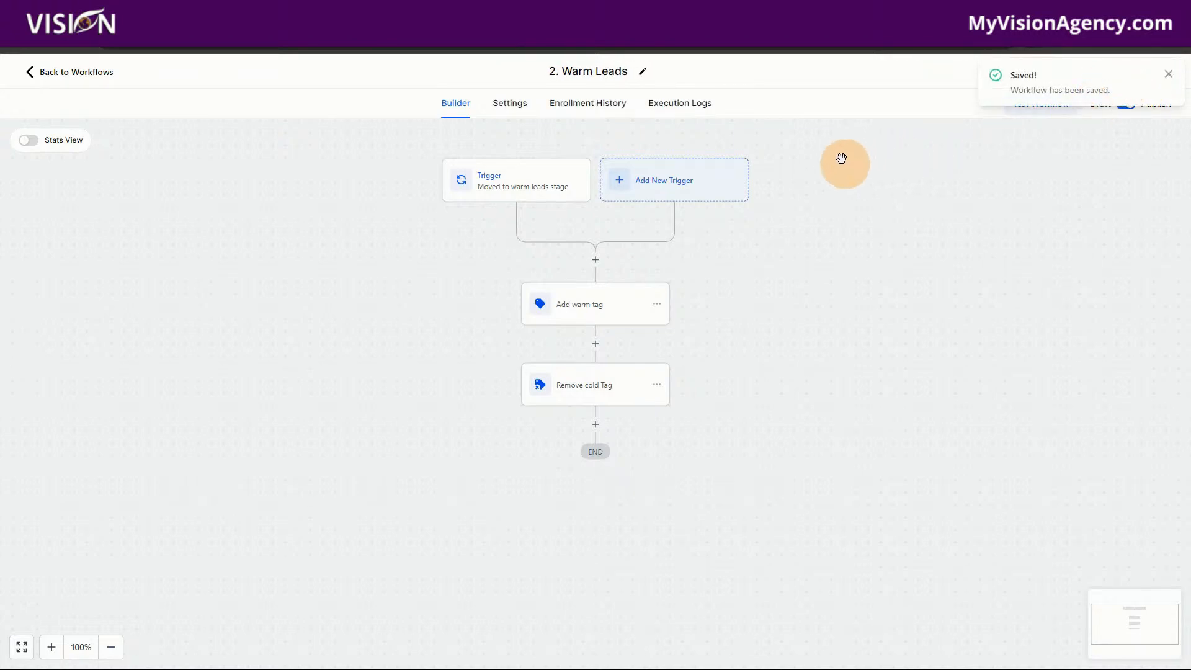
Step: Open the 3. Hot Leads workflow and add an In pipeline filter set to Leads to its pipeline stage trigger
click(92, 72)
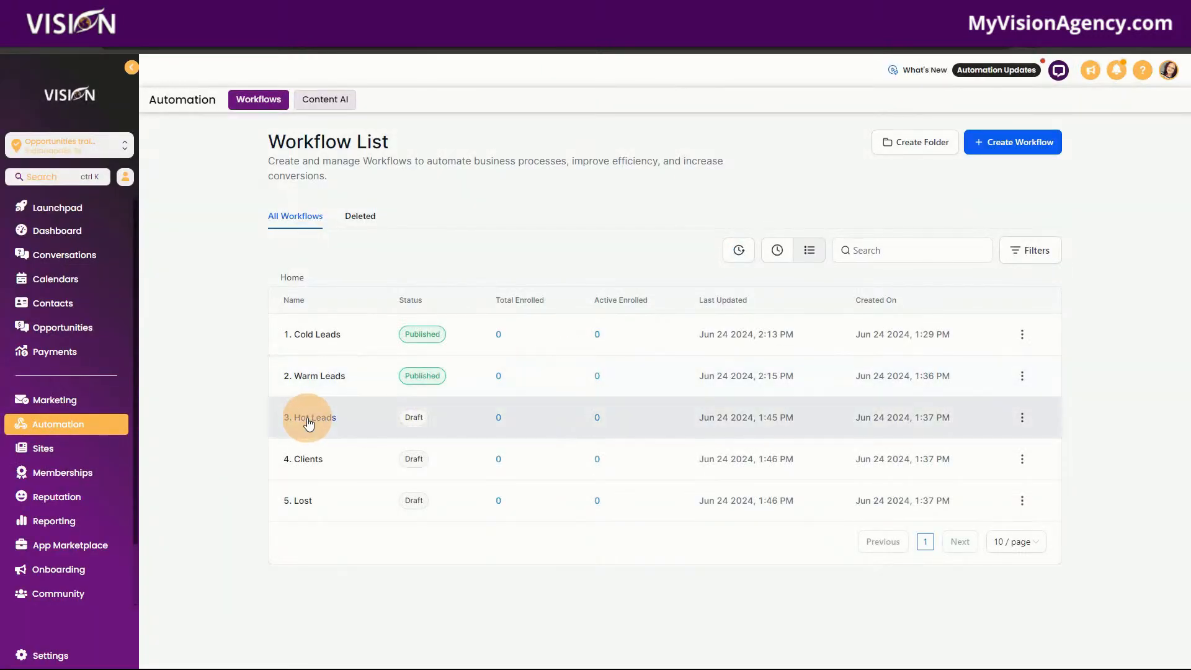
click(308, 421)
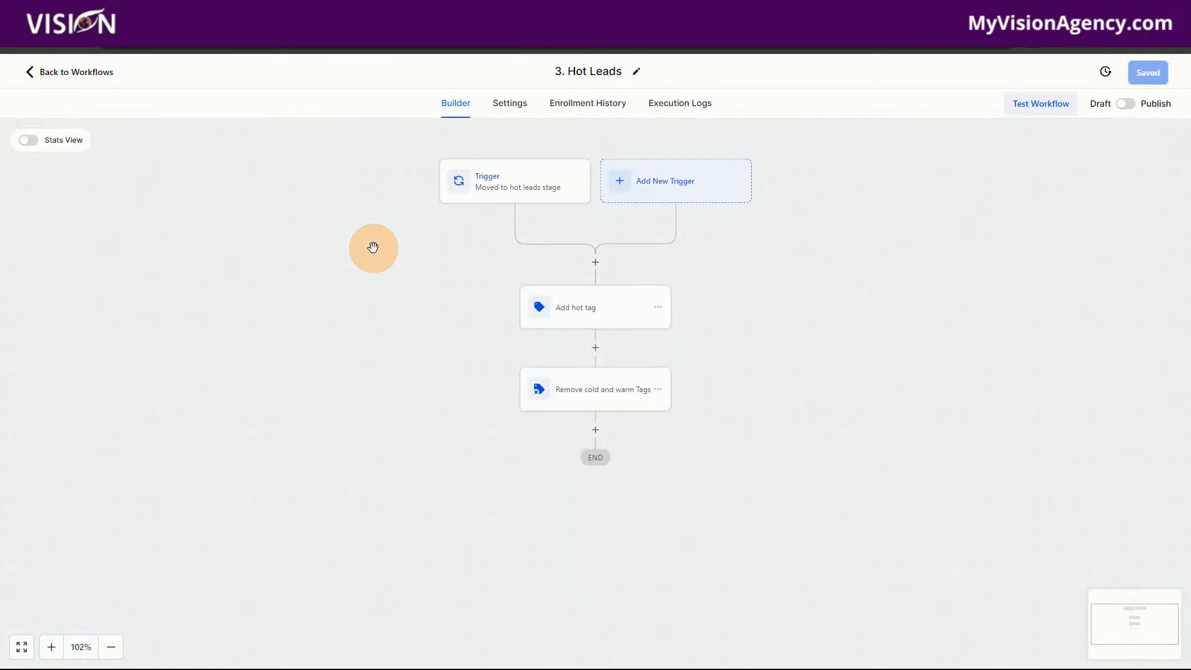
click(503, 189)
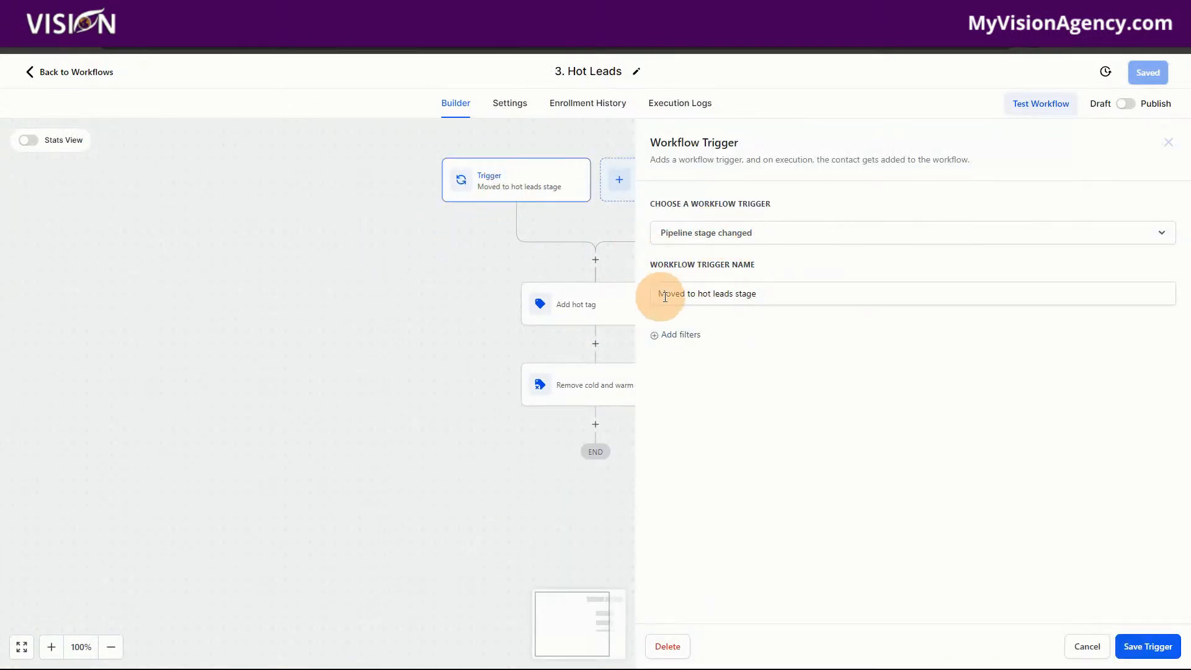
click(685, 335)
click(731, 352)
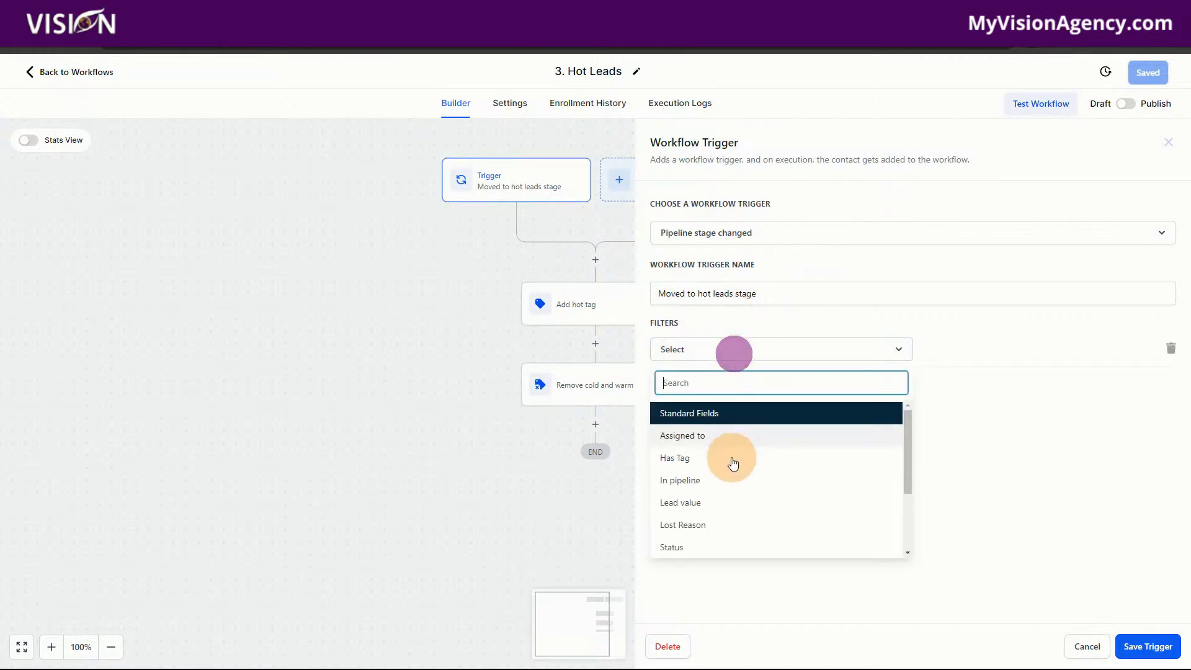
click(704, 481)
click(990, 346)
click(965, 405)
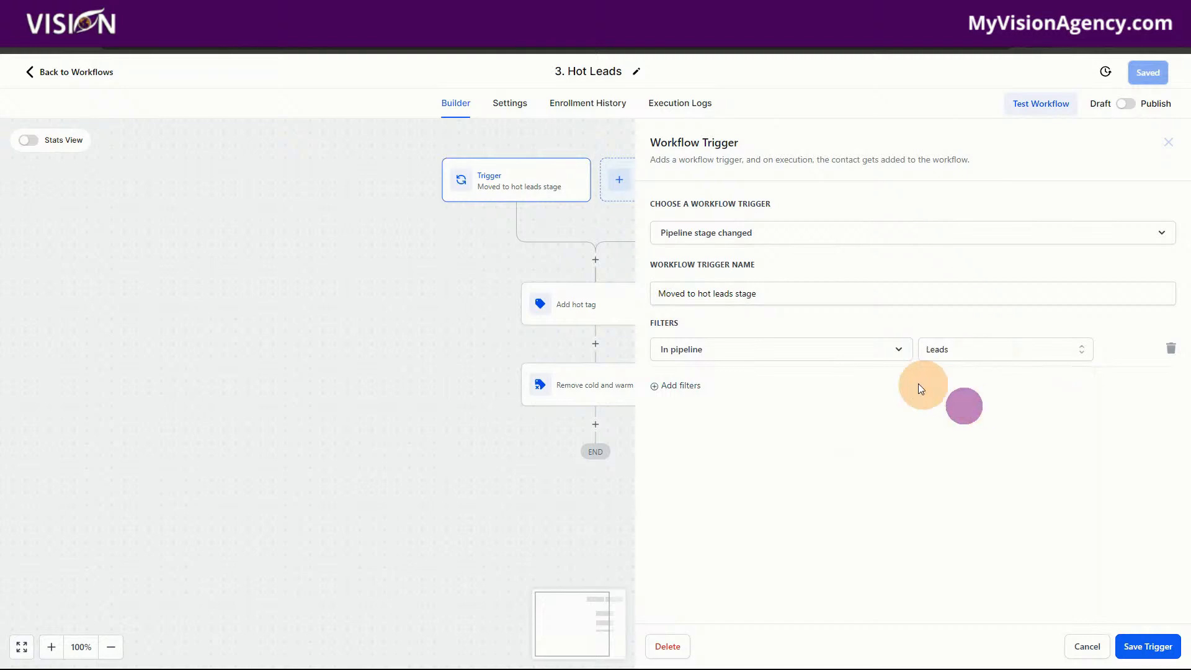
Step: Add a Pipeline stage filter set to Hot to the Moved to hot leads stage trigger and save the trigger
click(661, 390)
click(709, 385)
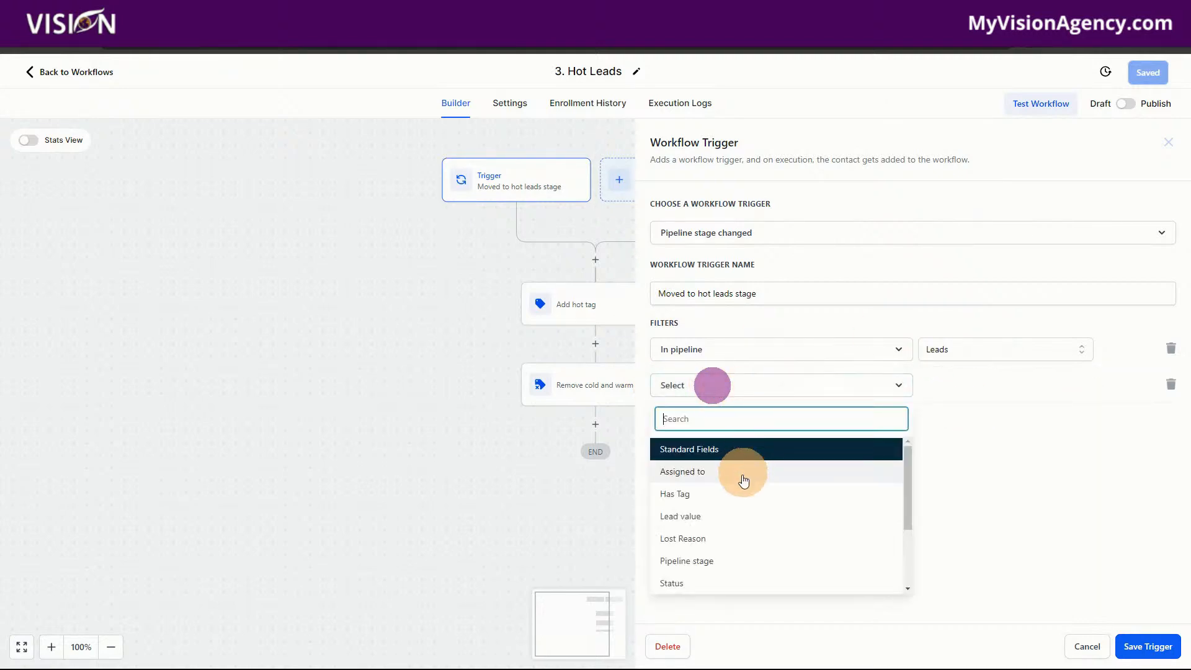
click(726, 560)
click(966, 386)
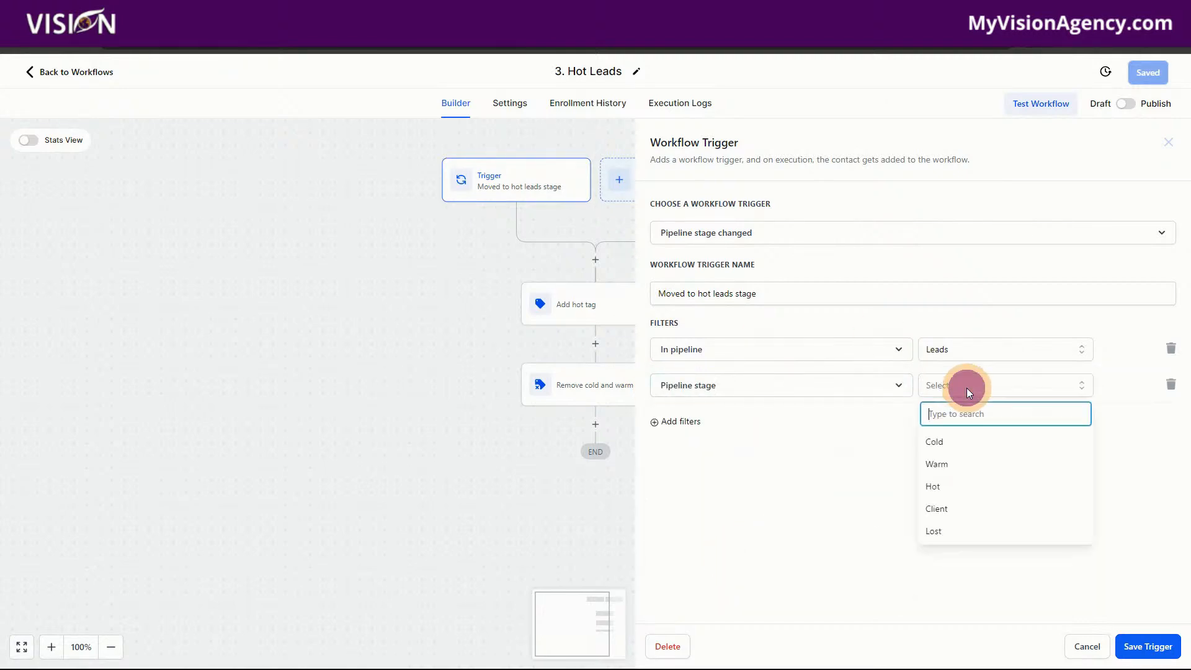
click(948, 486)
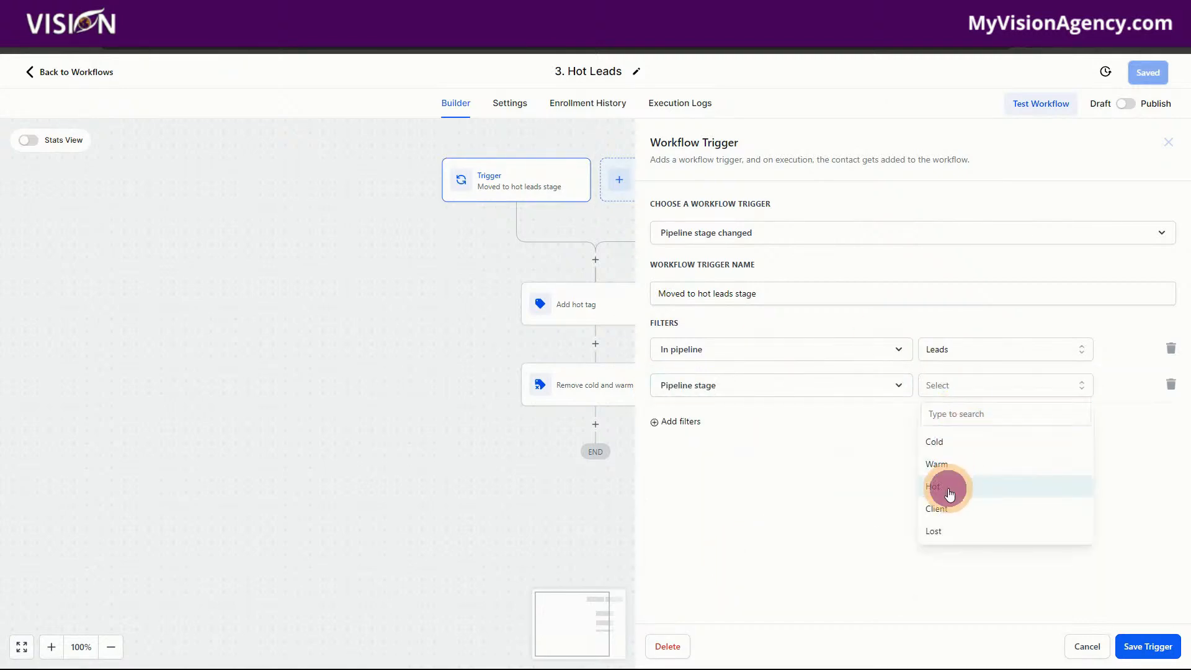
click(1149, 646)
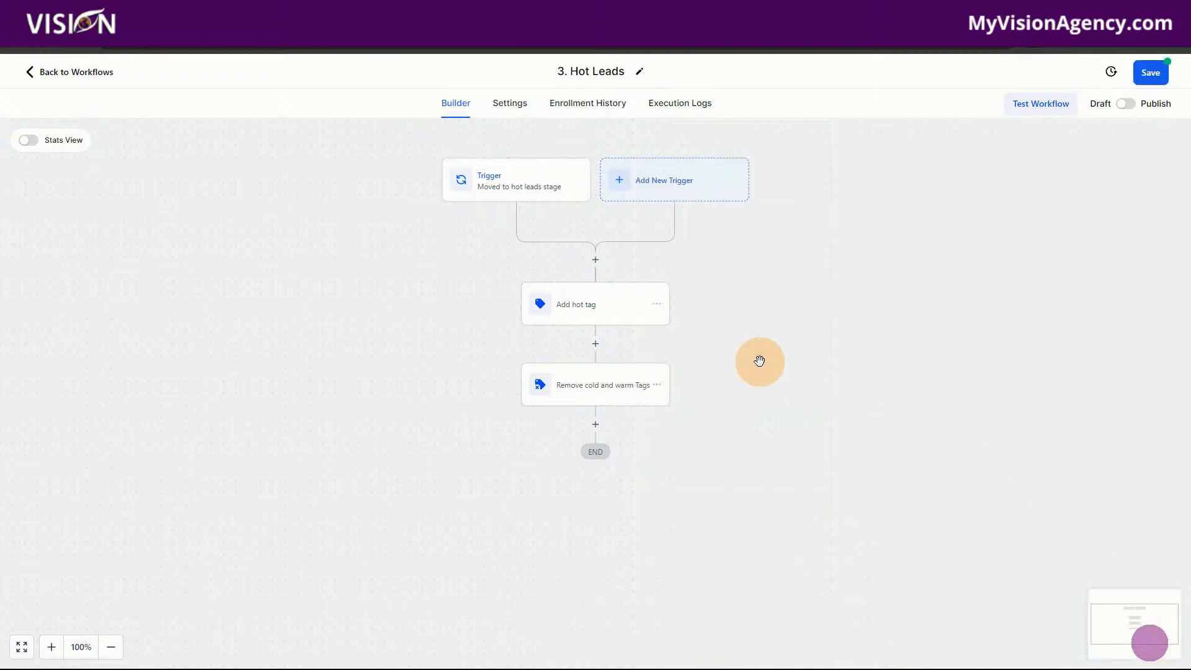
Step: Review the Add hot tag and Remove cold and warm Tags actions without changing them
click(600, 304)
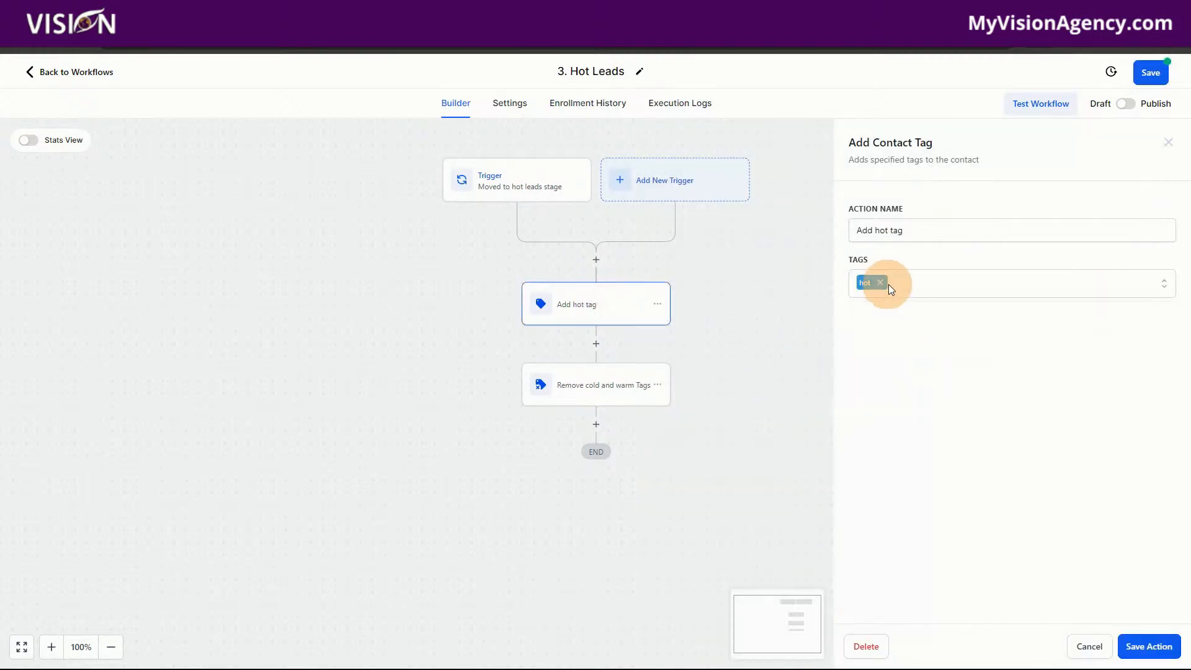
click(1083, 645)
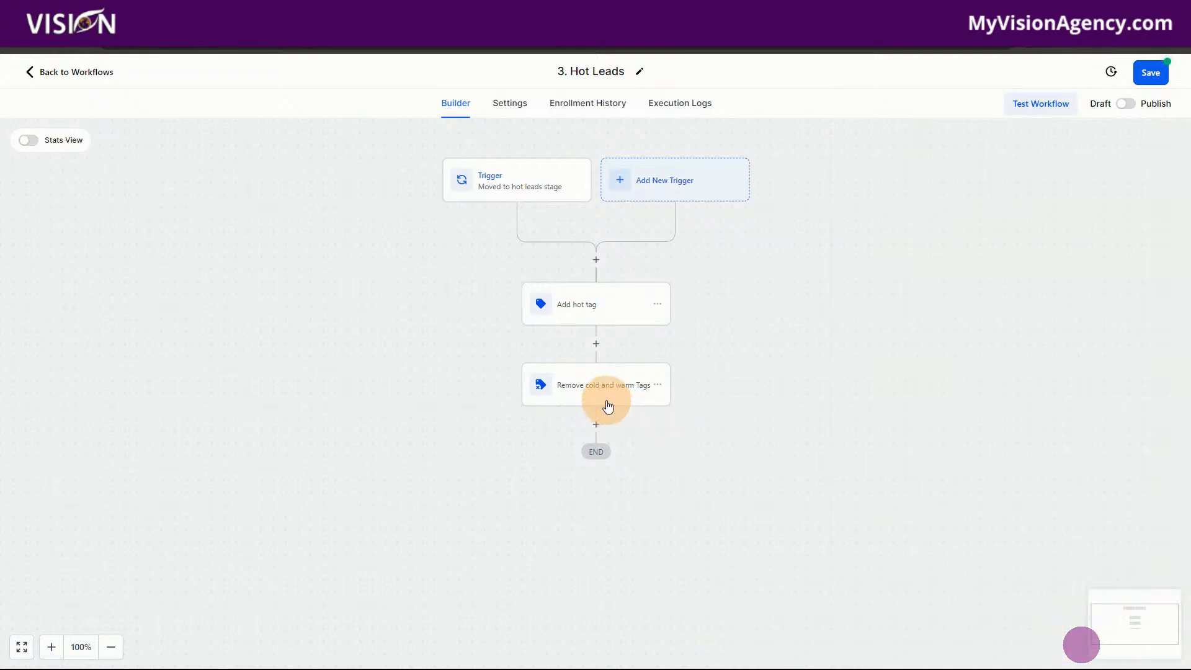
click(606, 397)
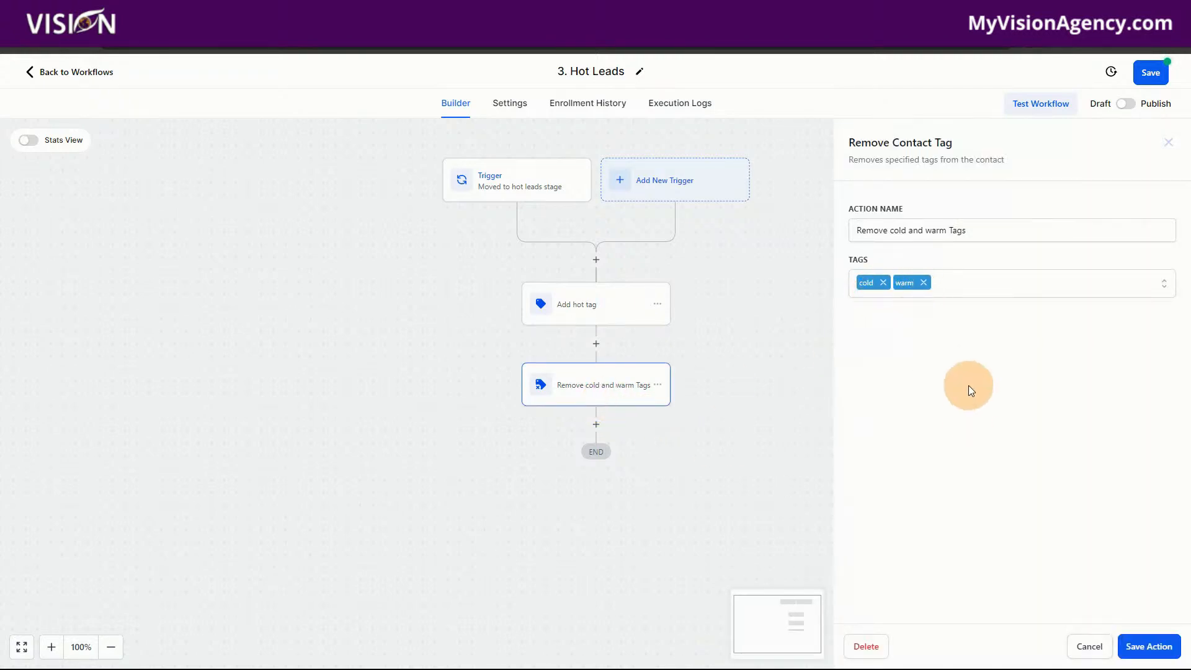
click(1084, 644)
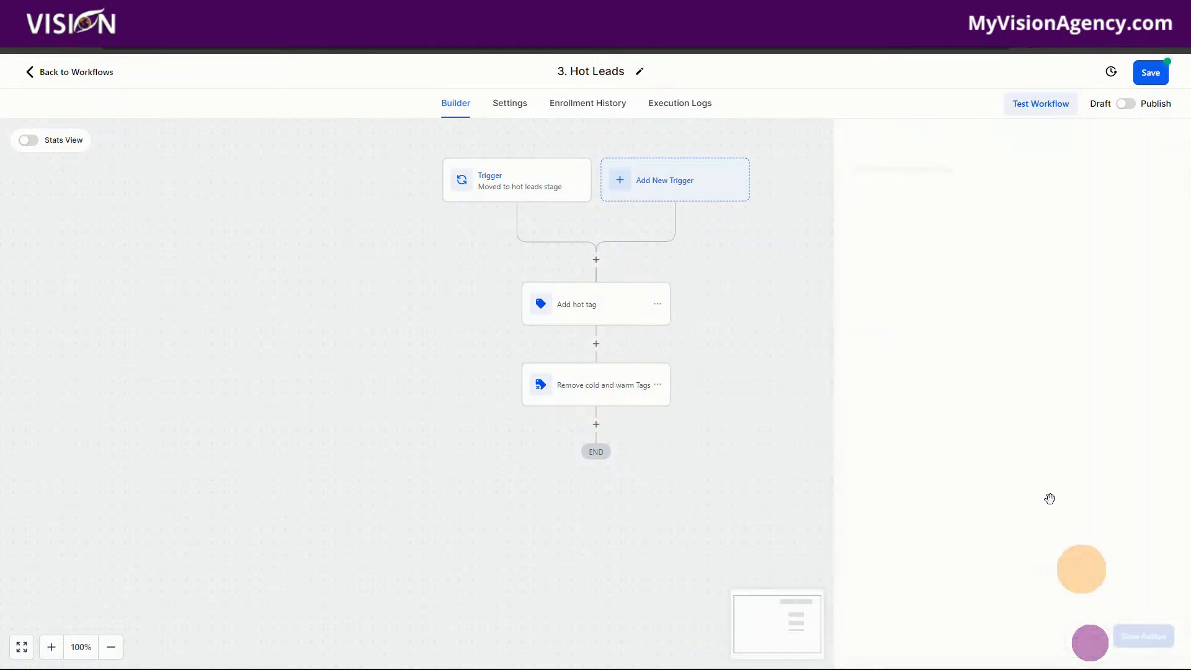
Step: Save the Hot Leads workflow, switch it from draft to published, and save it again
click(1149, 73)
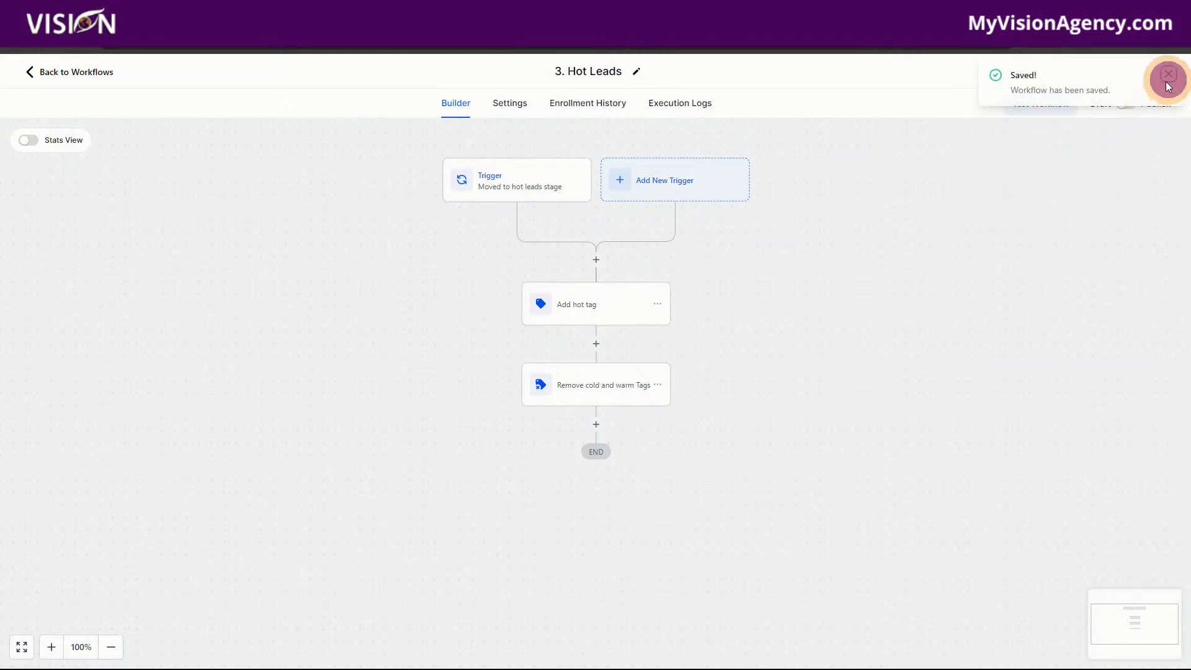
click(1168, 80)
click(1150, 75)
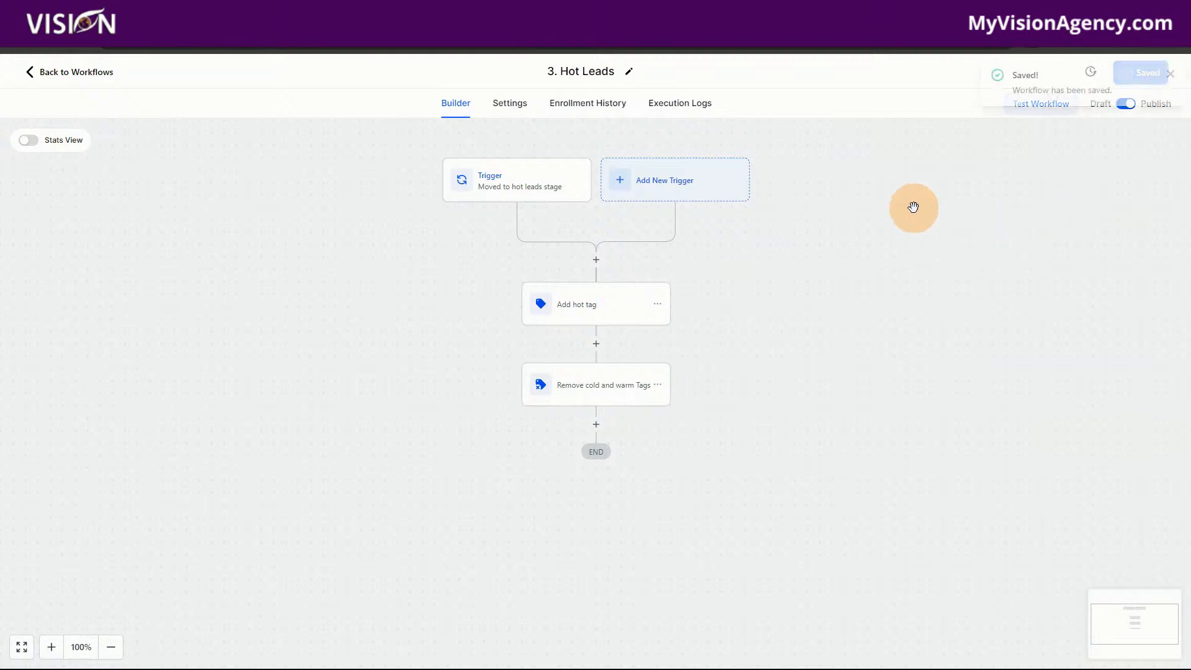
Step: Open the 4. Clients workflow and add an In pipeline filter set to Leads to its pipeline stage trigger
click(87, 73)
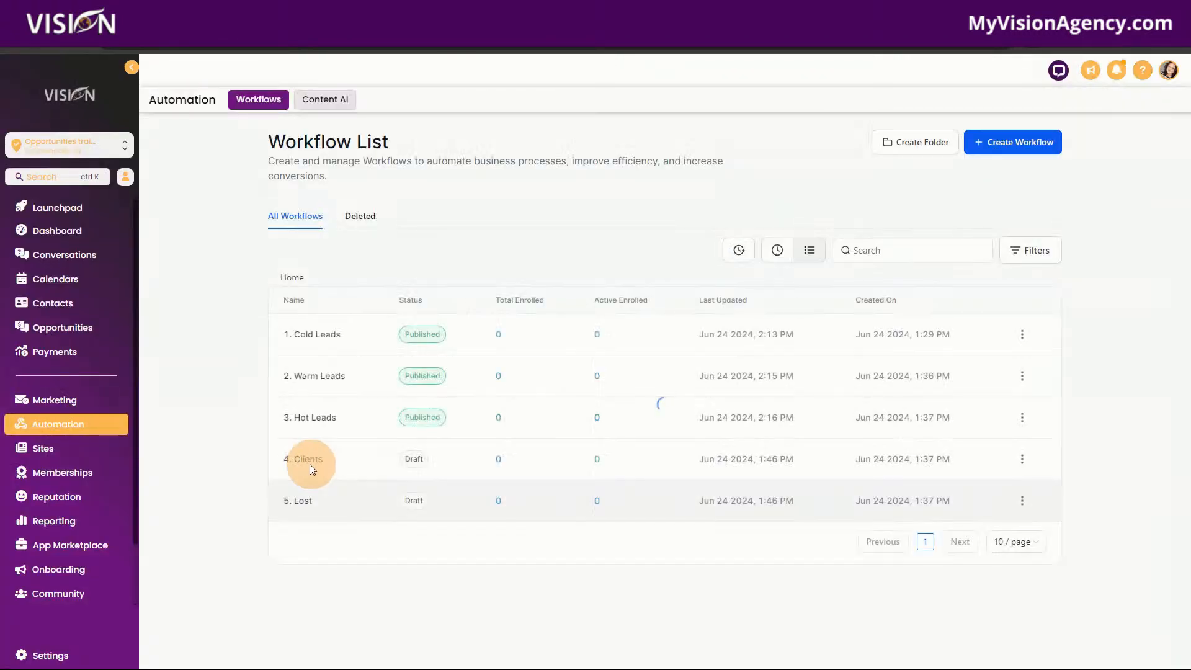
click(301, 460)
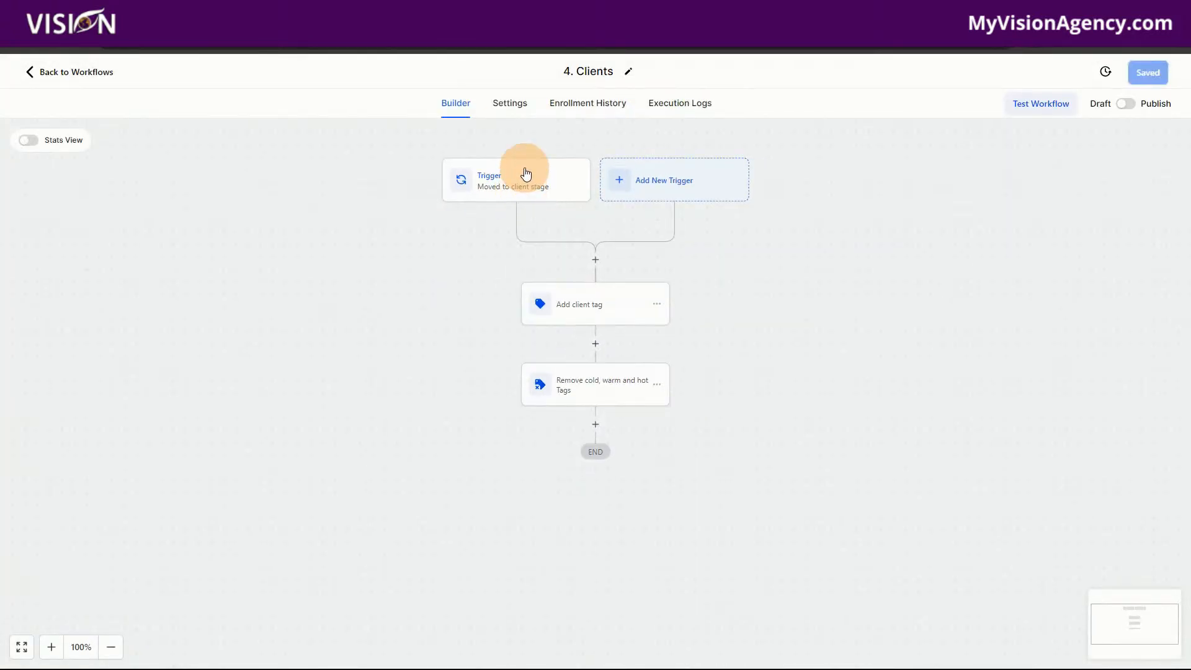
click(525, 173)
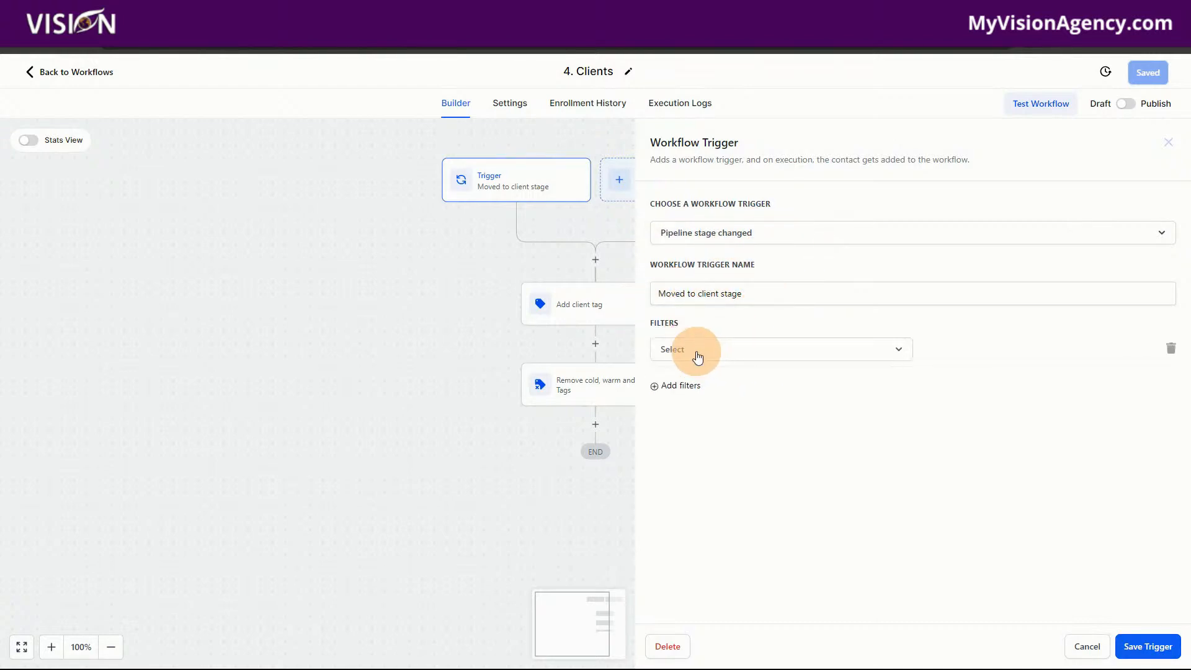
click(700, 358)
click(696, 485)
click(987, 361)
click(943, 401)
Step: Add a Pipeline stage filter for the client stage to the Moved to client stage trigger and save the trigger
click(687, 387)
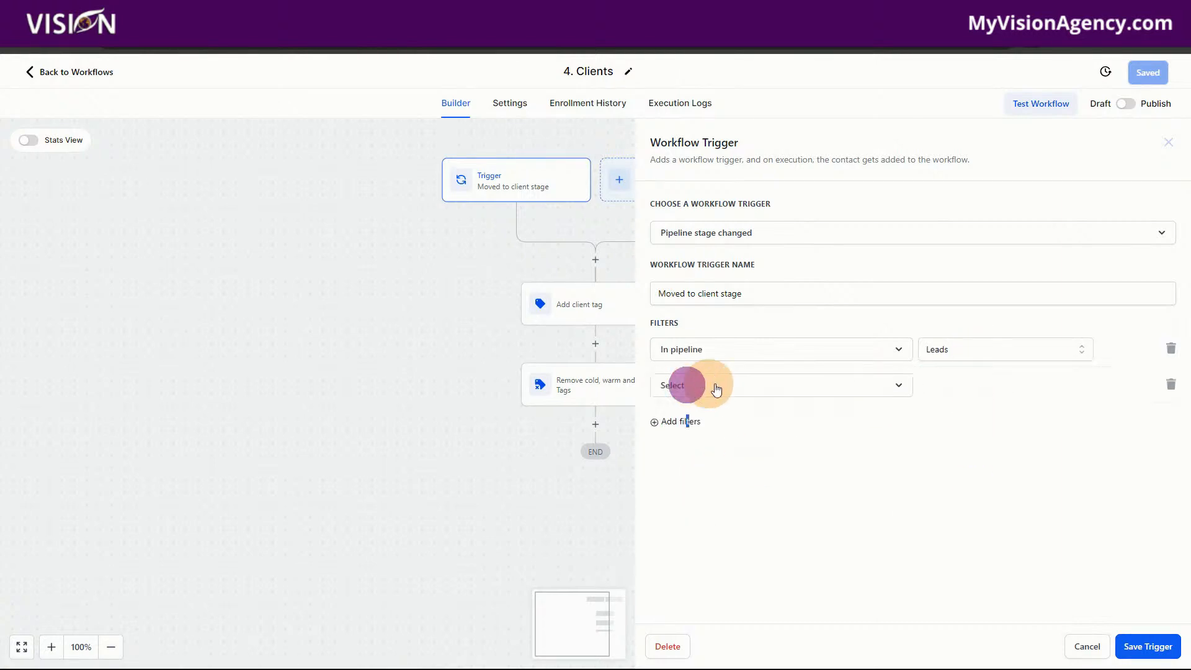
click(709, 386)
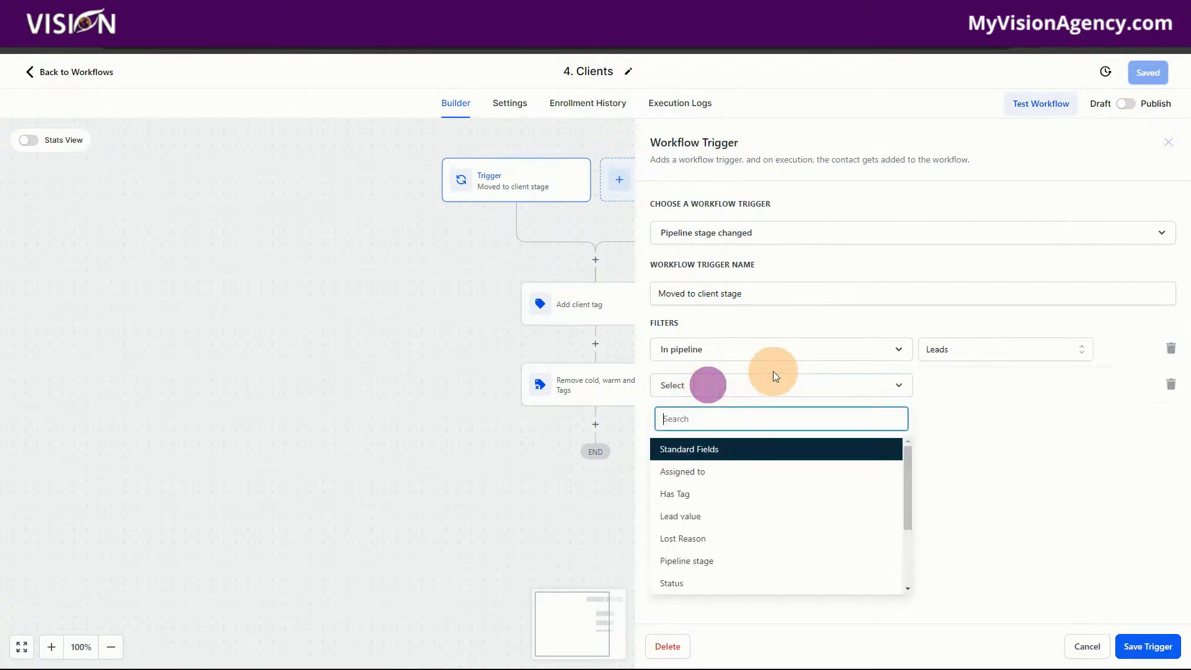
click(713, 563)
click(960, 390)
click(942, 508)
click(1147, 647)
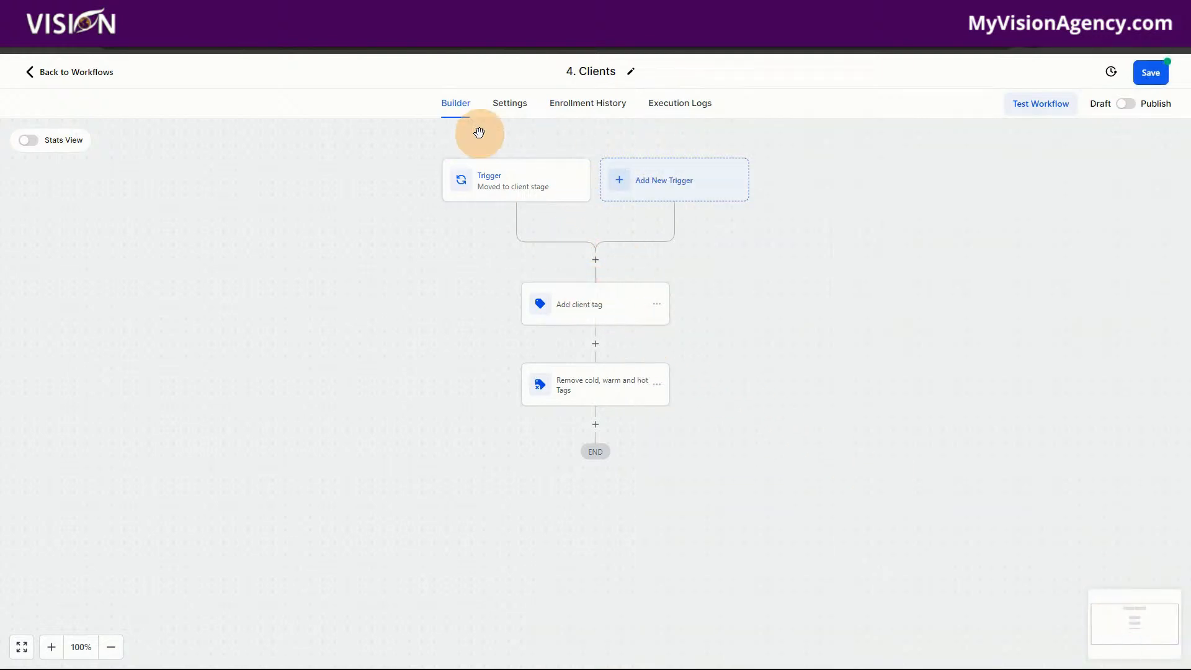
Step: Review the Add client tag and Remove cold, warm and hot Tags actions without changing them
click(578, 322)
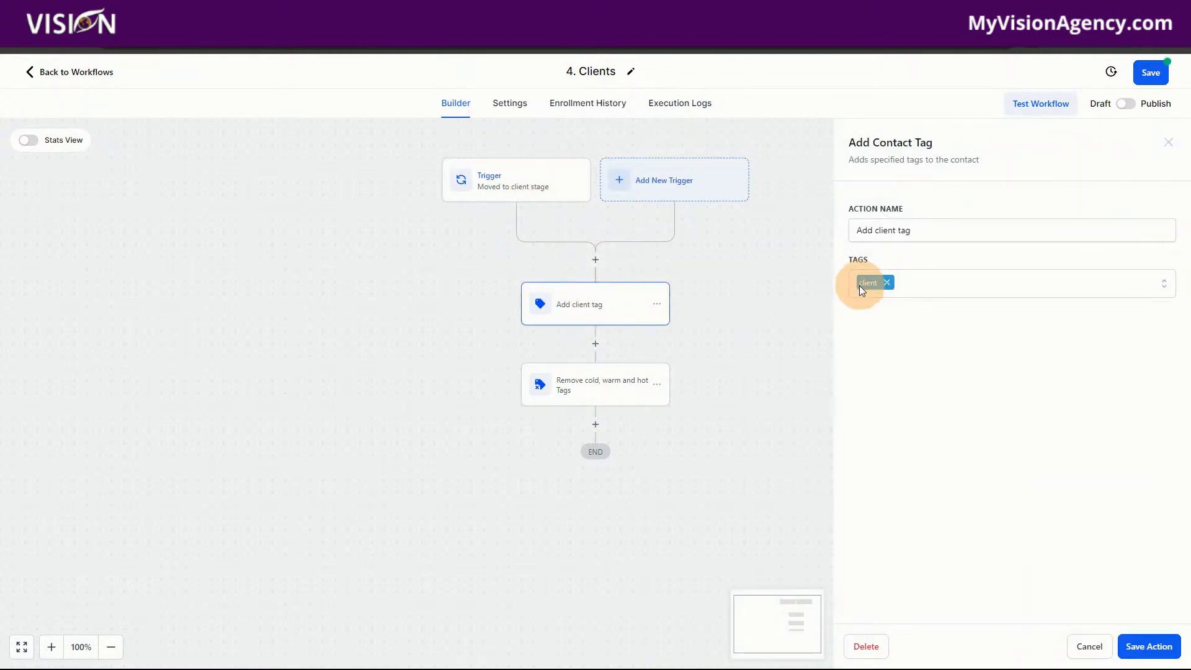
click(576, 383)
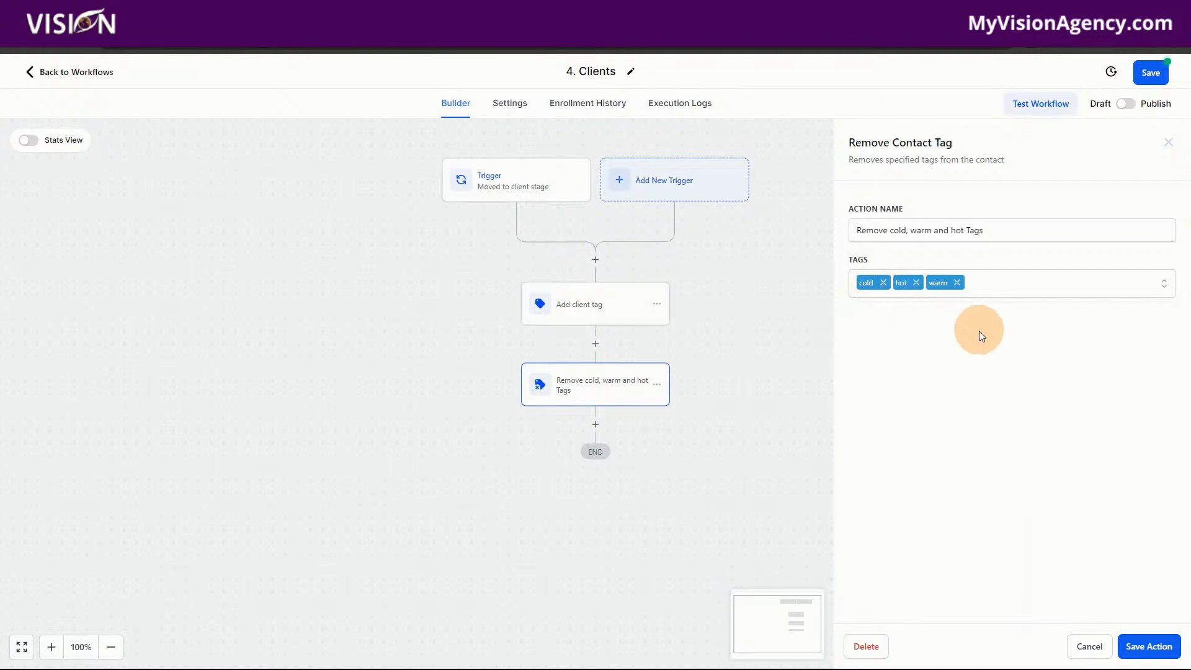
click(1079, 647)
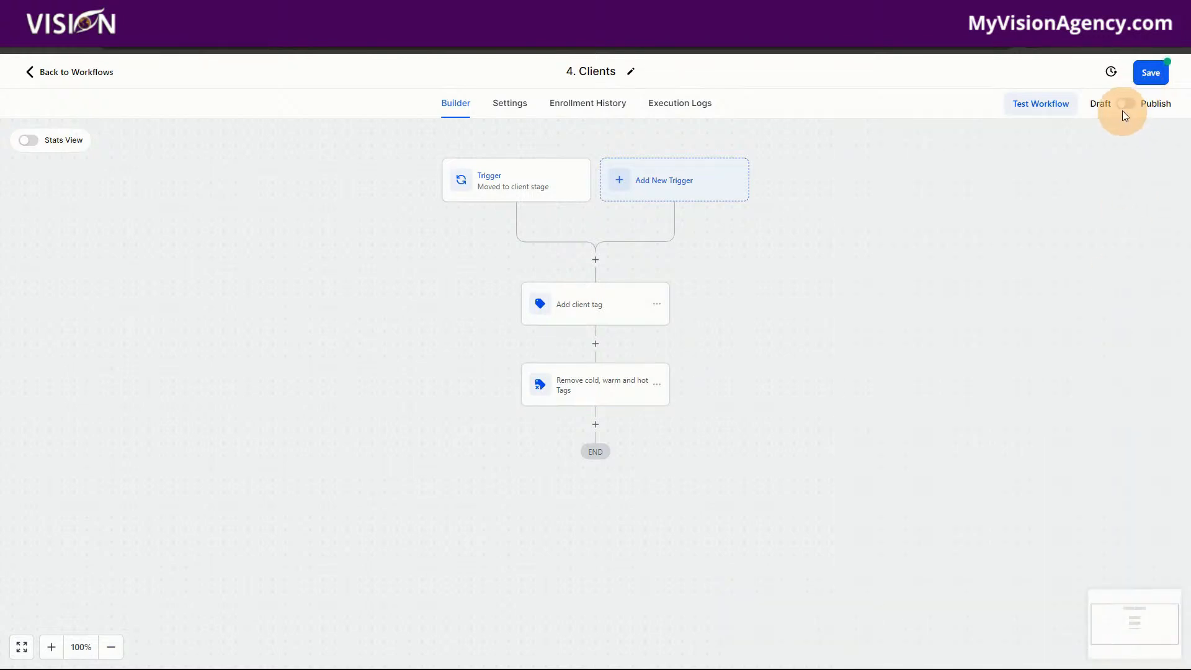
Step: Save the Clients workflow as published and return to the workflow list
click(1145, 75)
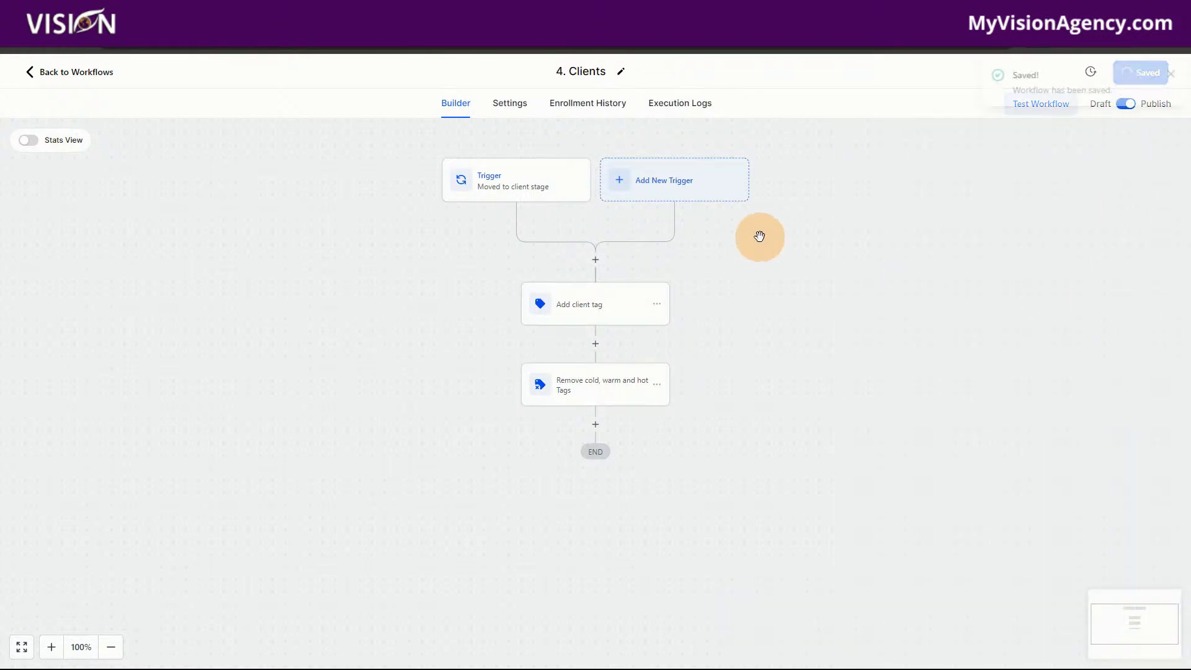
click(102, 73)
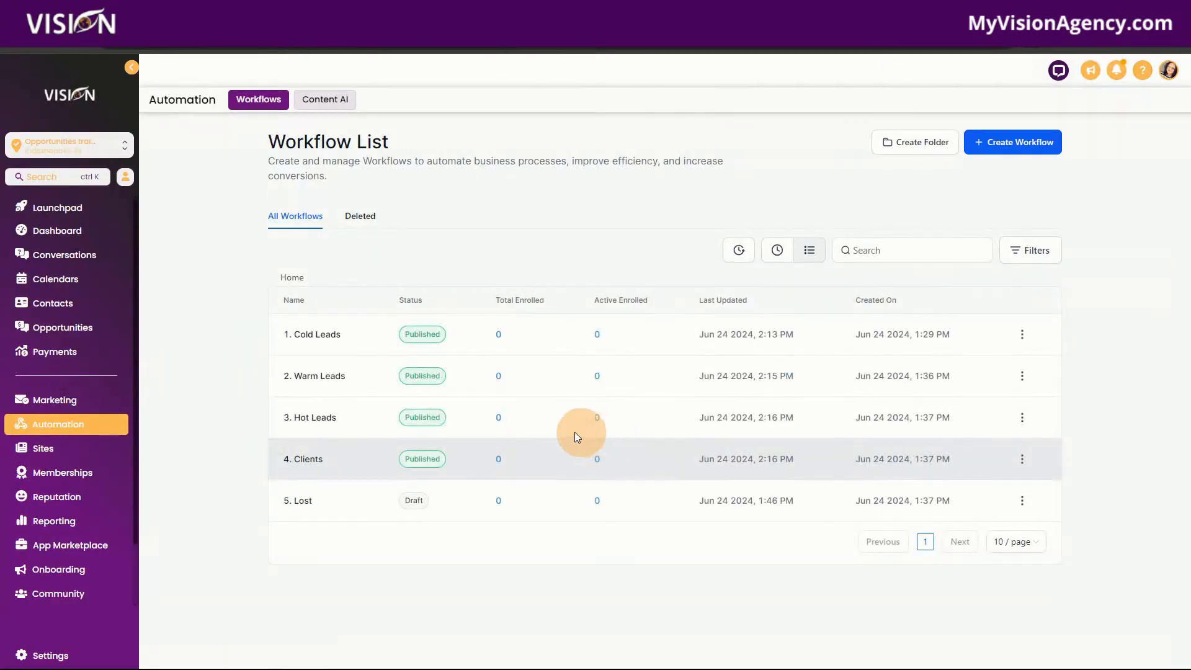
Step: Open the 5. Lost workflow and add an In pipeline filter set to Leads to its pipeline stage trigger
click(303, 500)
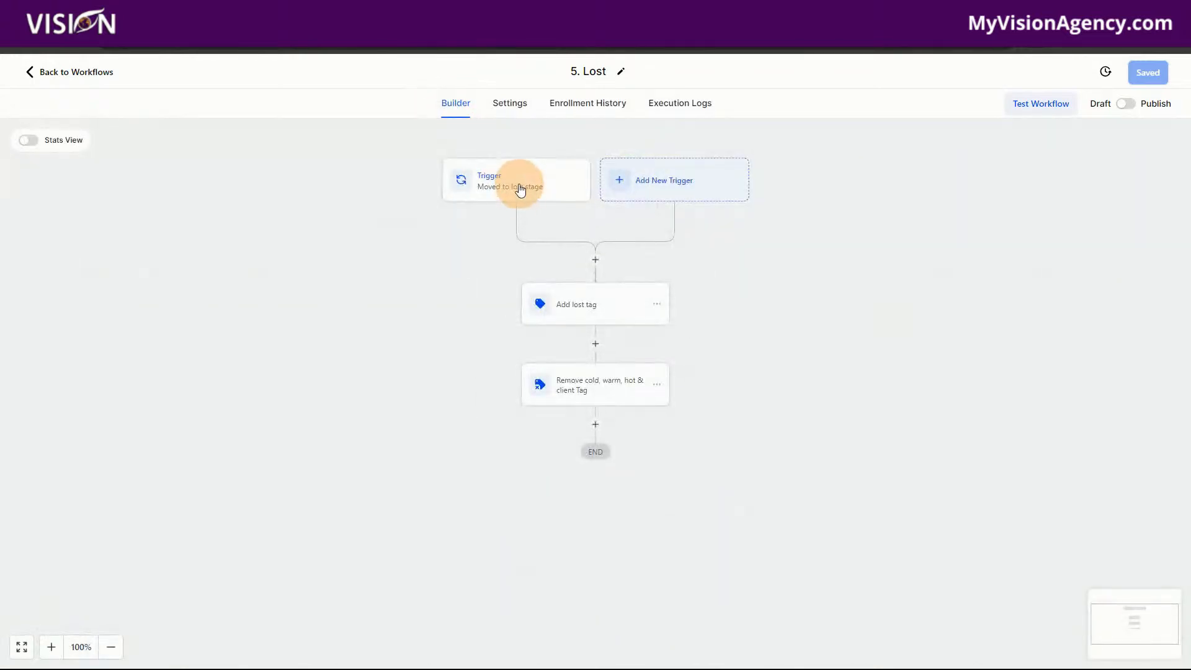
click(520, 189)
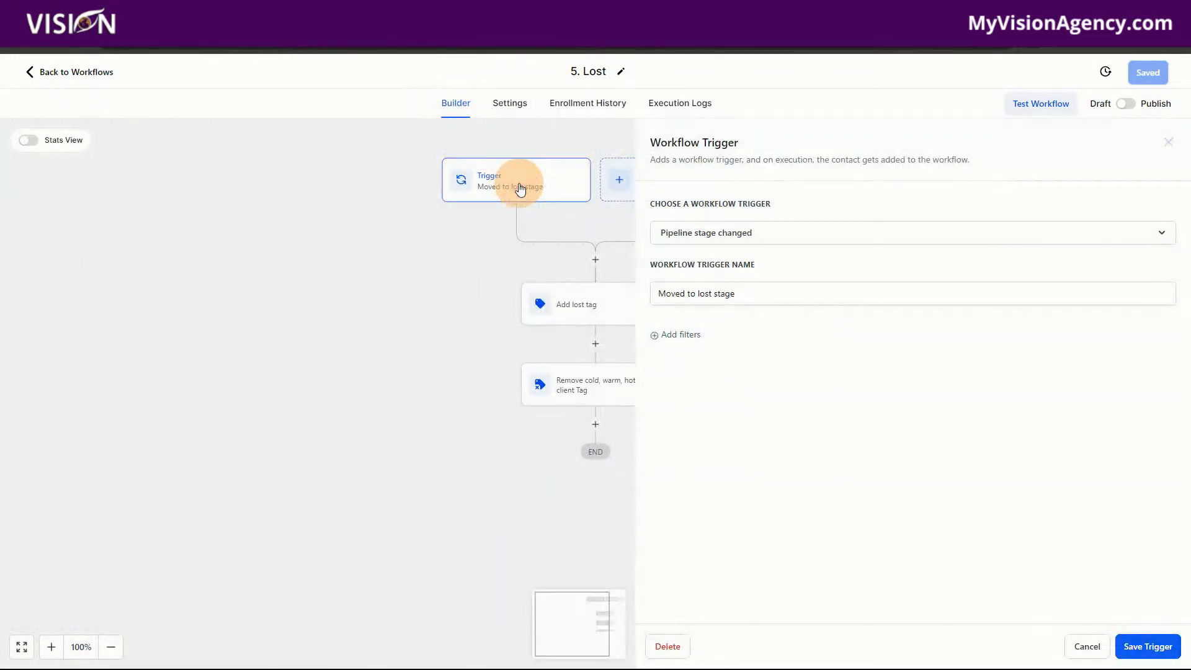
click(684, 343)
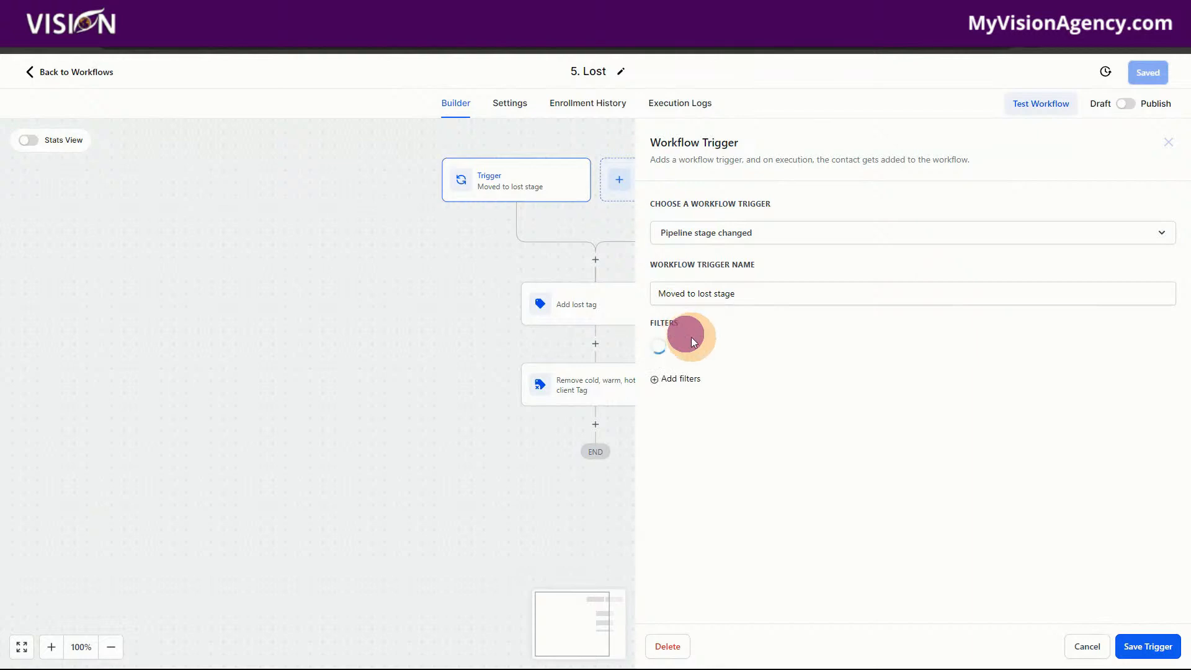
click(687, 351)
click(689, 480)
click(960, 406)
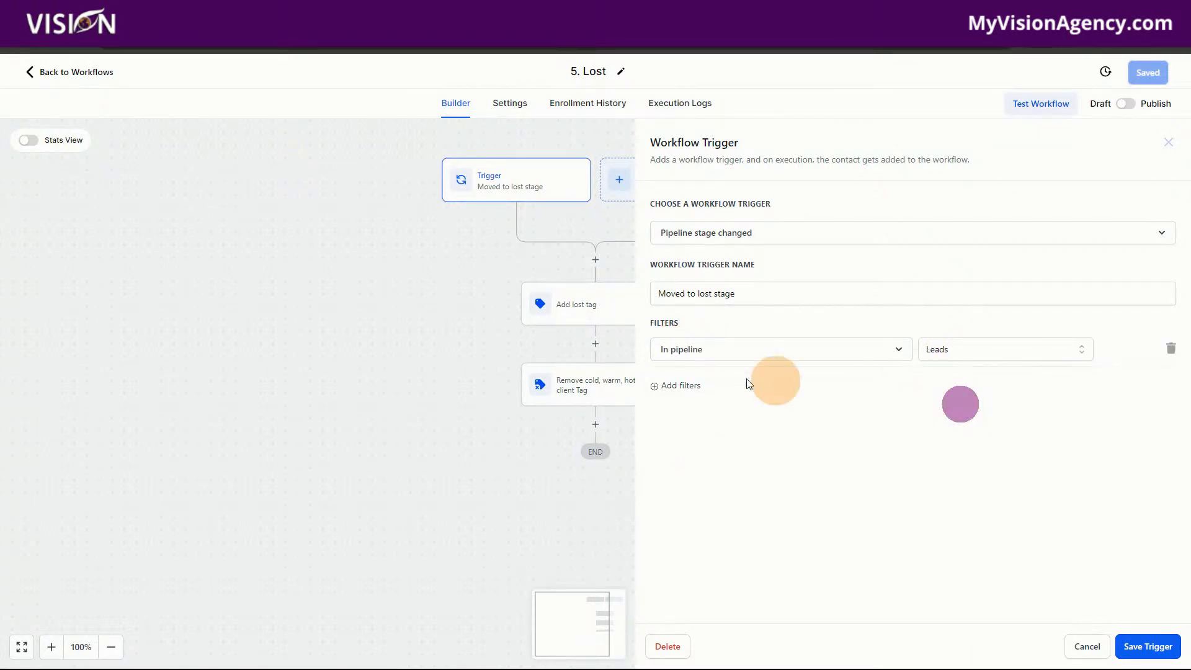
Step: Add a Pipeline stage filter for the lost stage to the Moved to lost stage trigger and save the trigger
click(682, 385)
click(695, 385)
click(713, 560)
click(949, 388)
click(934, 531)
click(1147, 647)
Step: Review the Add lost tag and Remove cold, warm, hot & client Tag actions, saving the removal action without edits
click(602, 307)
click(579, 386)
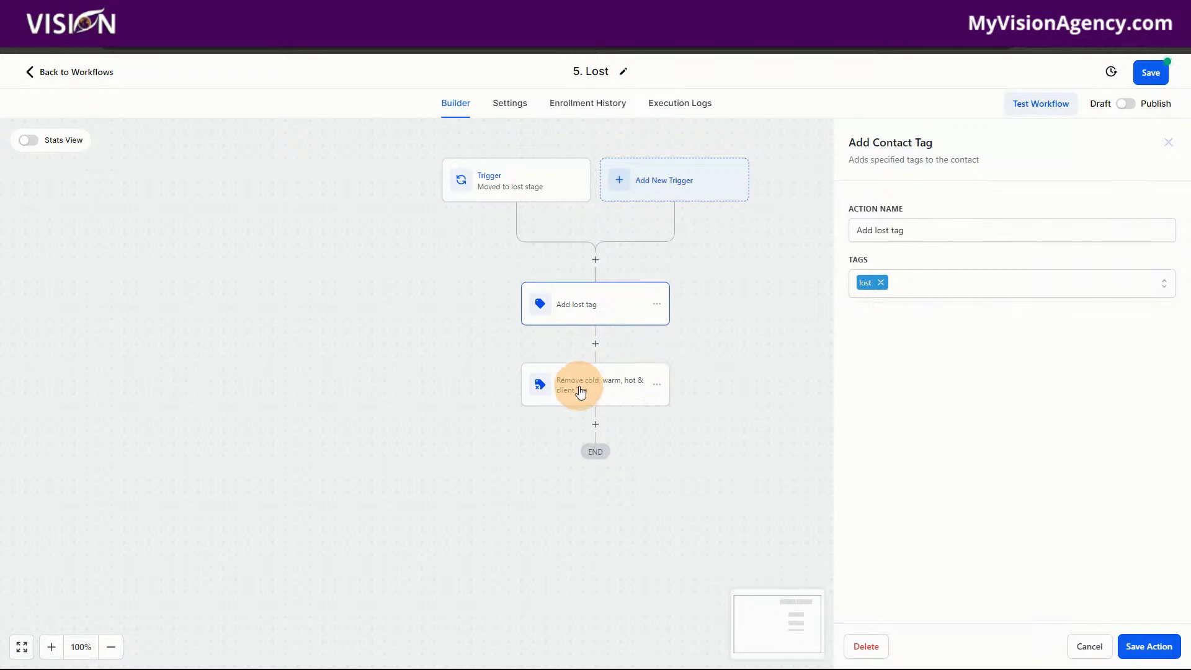
click(868, 289)
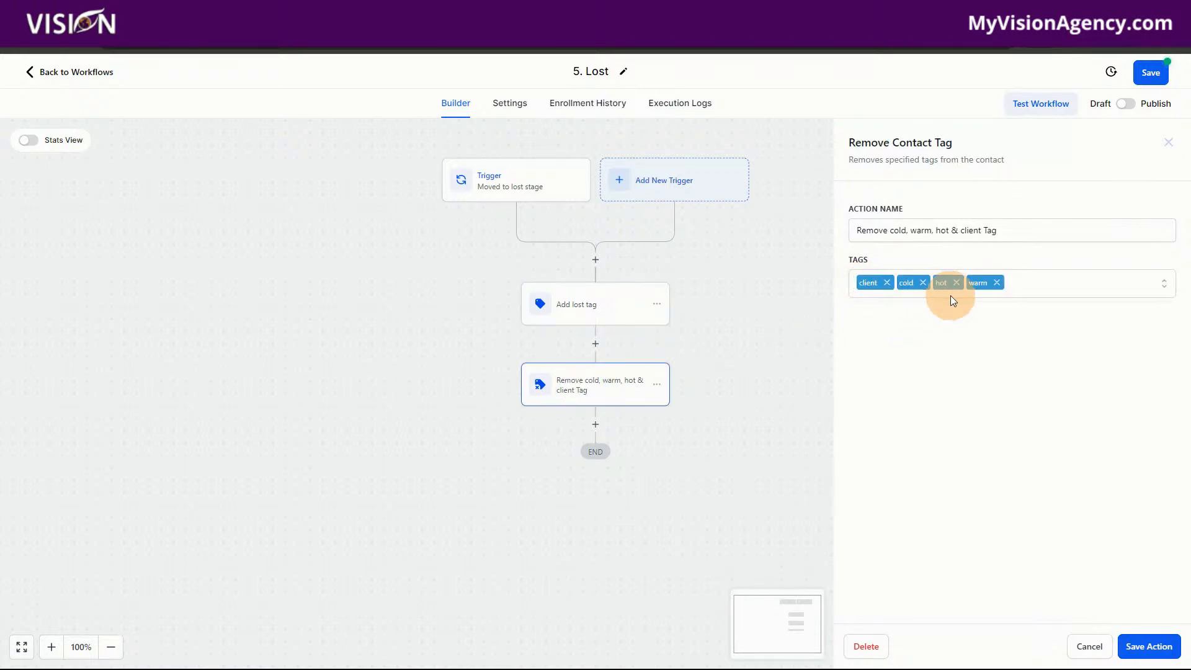
click(1148, 646)
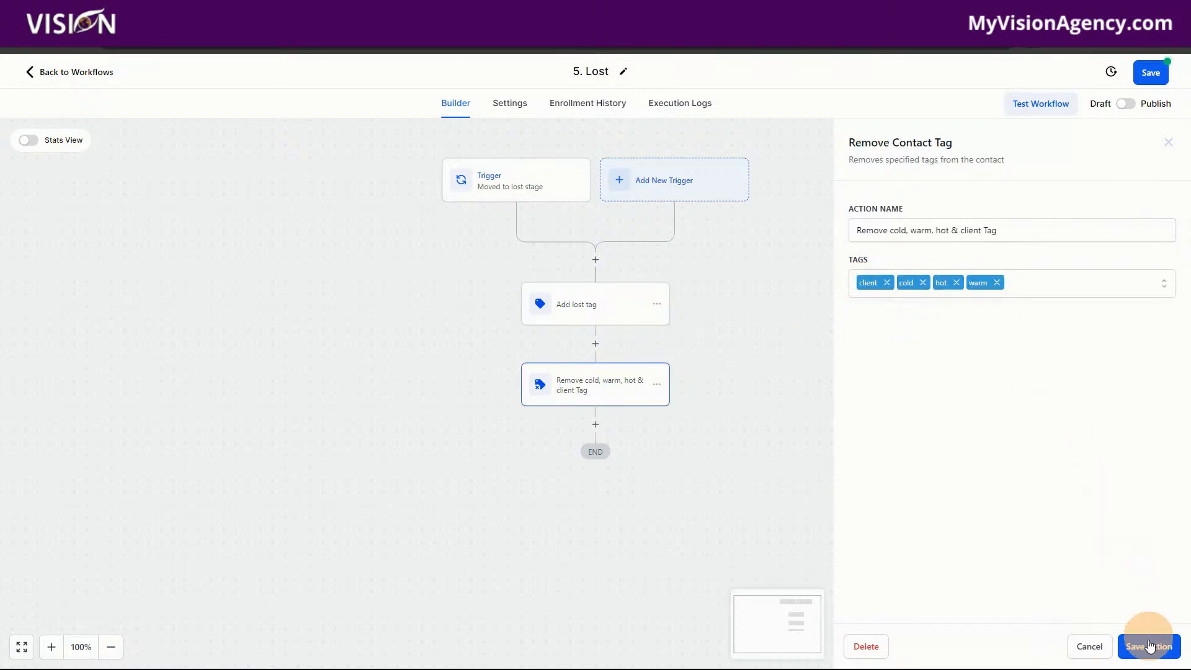
Step: Save the Lost workflow, switch it from draft to published, and save it again
click(1149, 73)
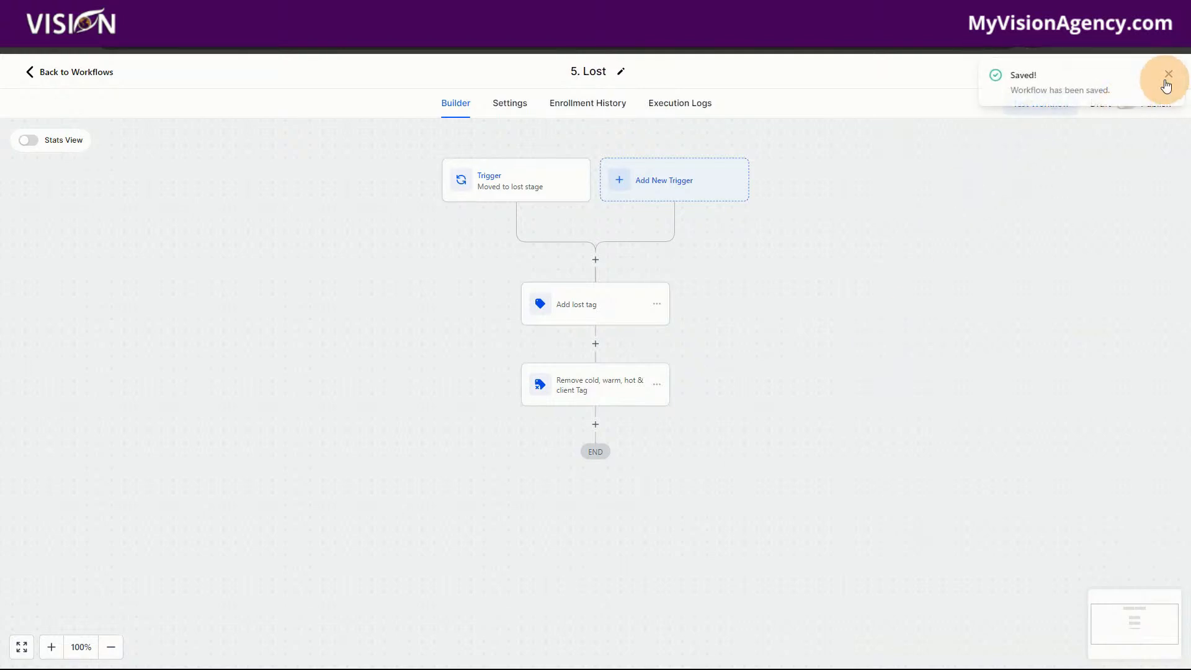
click(1166, 75)
click(1125, 104)
click(1149, 73)
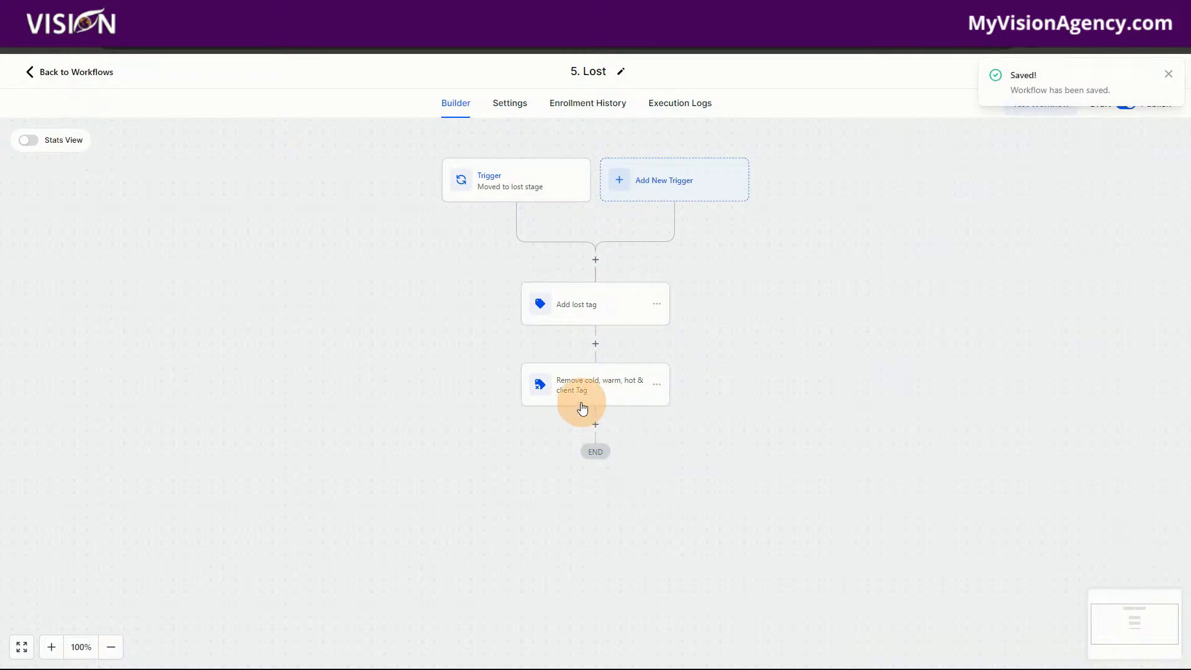
Step: Start adding an action after the tag removal in the Lost workflow and search the actions for "email"
click(595, 424)
click(937, 211)
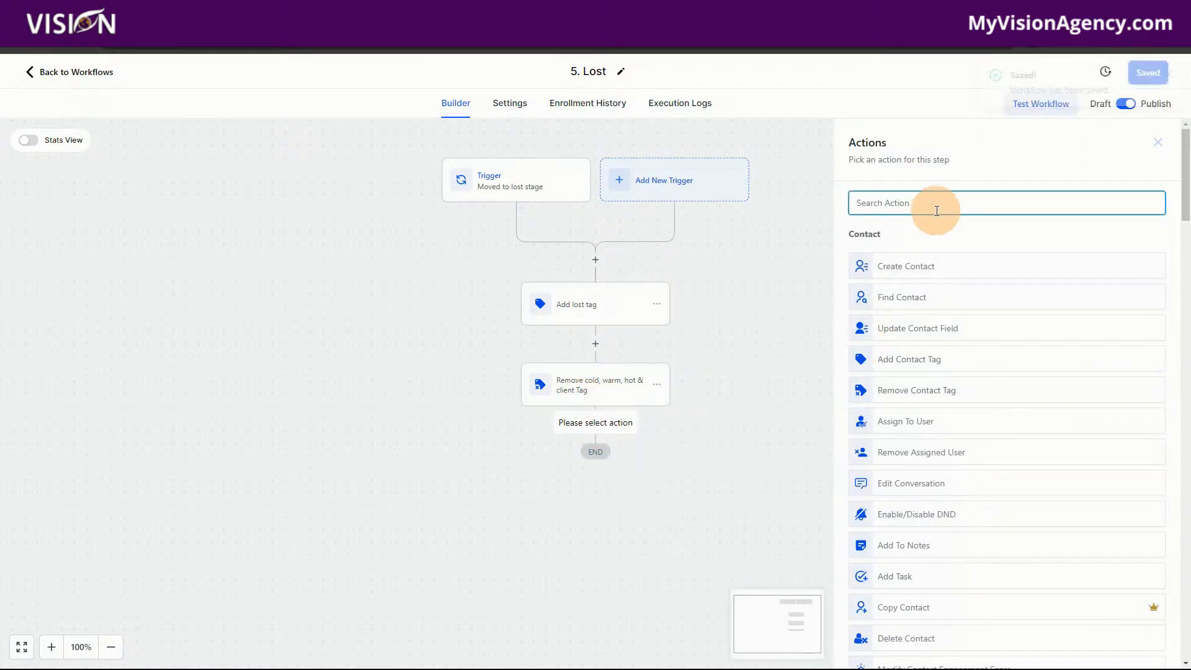
text(email)
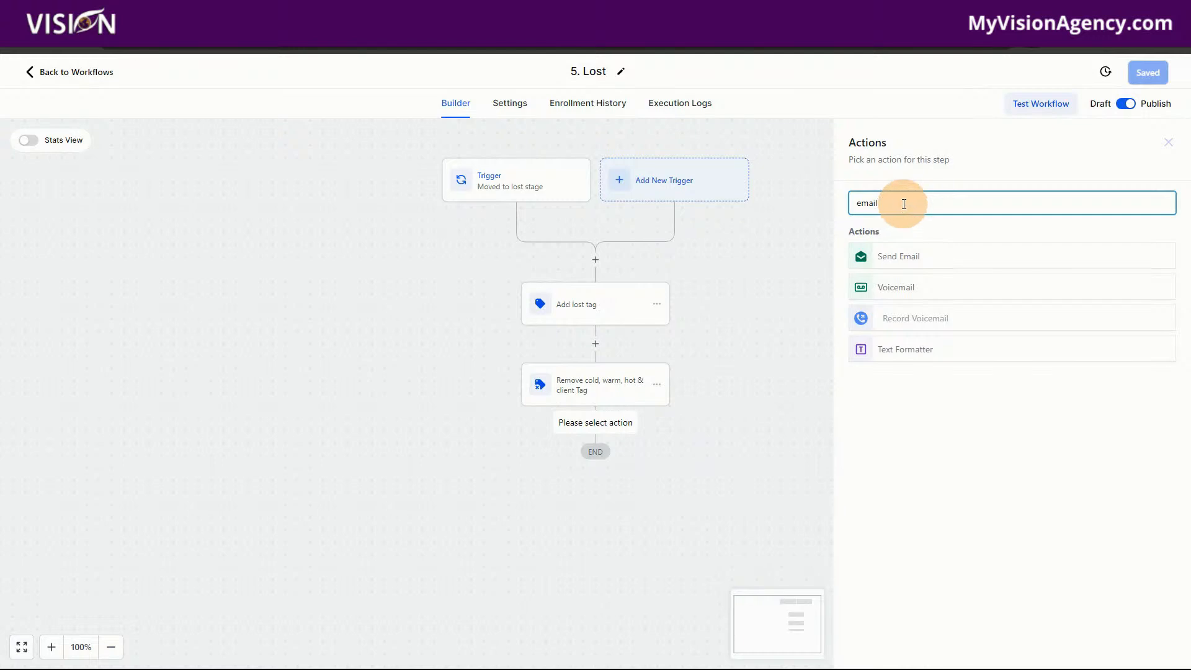
Step: Replace the action search in the Lost workflow with "manu" to look at the manual actions
key(BackSpace)
key(BackSpace)
key(BackSpace)
key(BackSpace)
key(BackSpace)
text(manu)
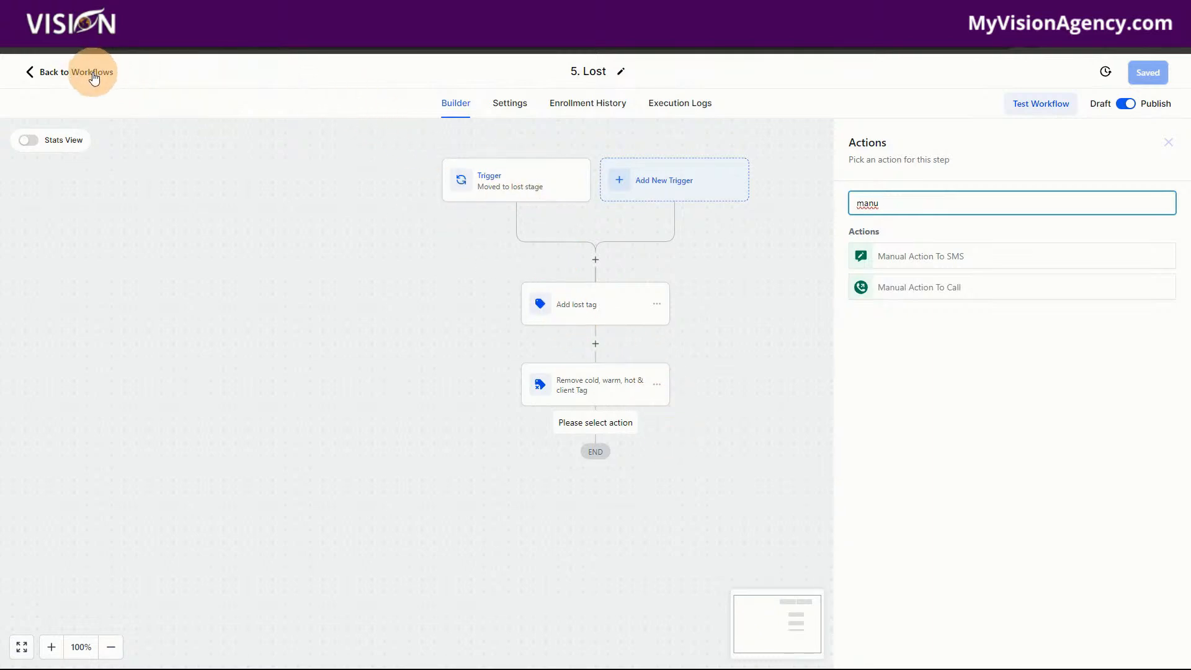
Step: Open the 4. Clients workflow, start adding an action after the tag removal, and search the actions for "grant"
click(68, 71)
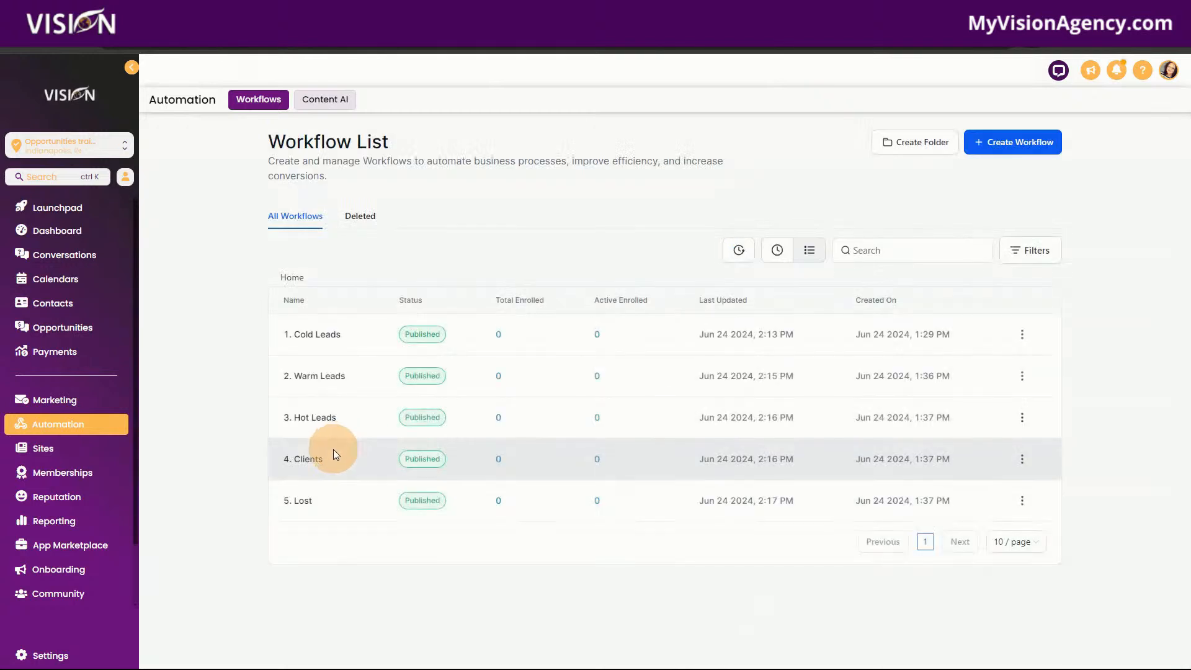
click(308, 460)
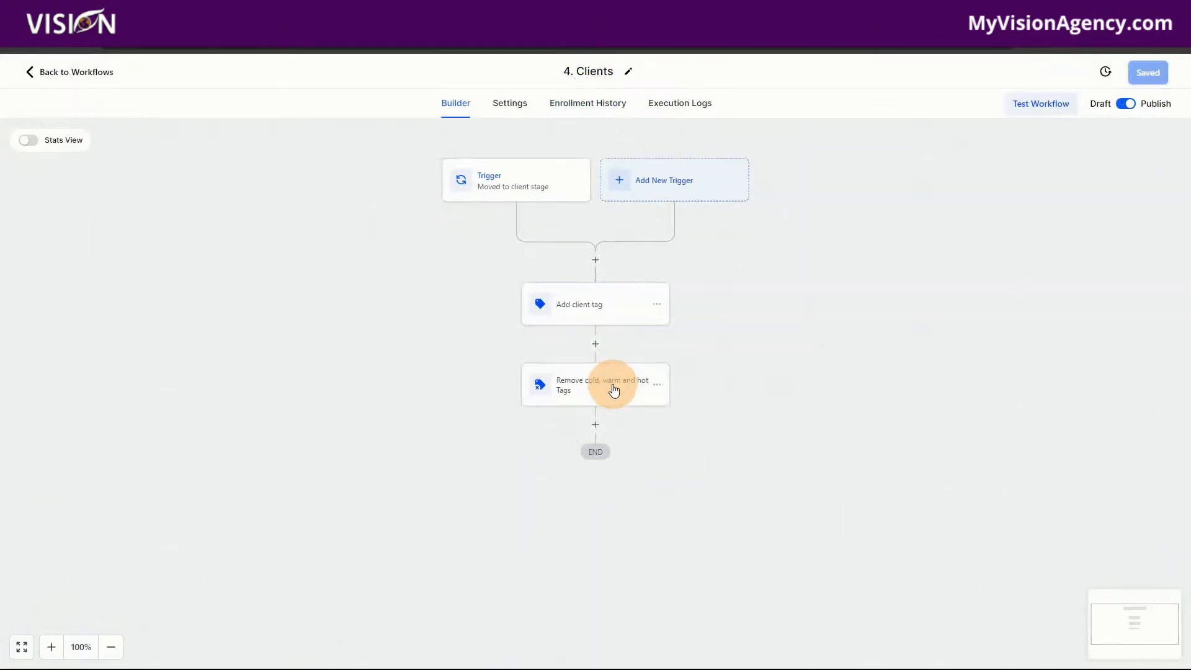
click(596, 430)
click(597, 424)
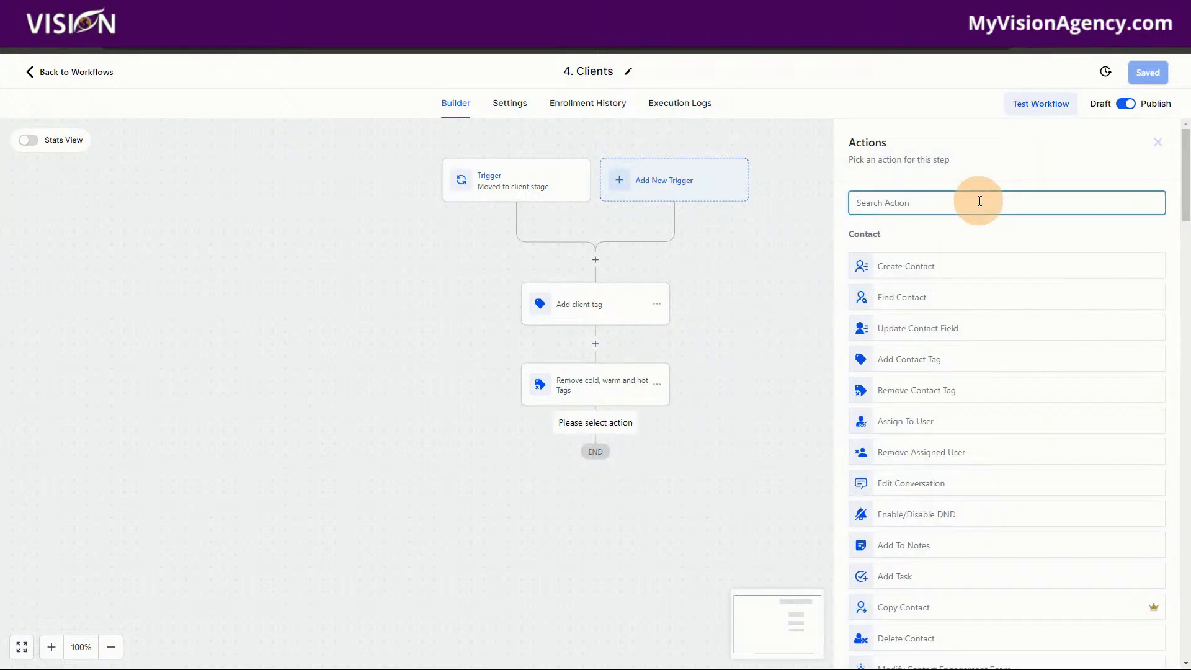
text(grant)
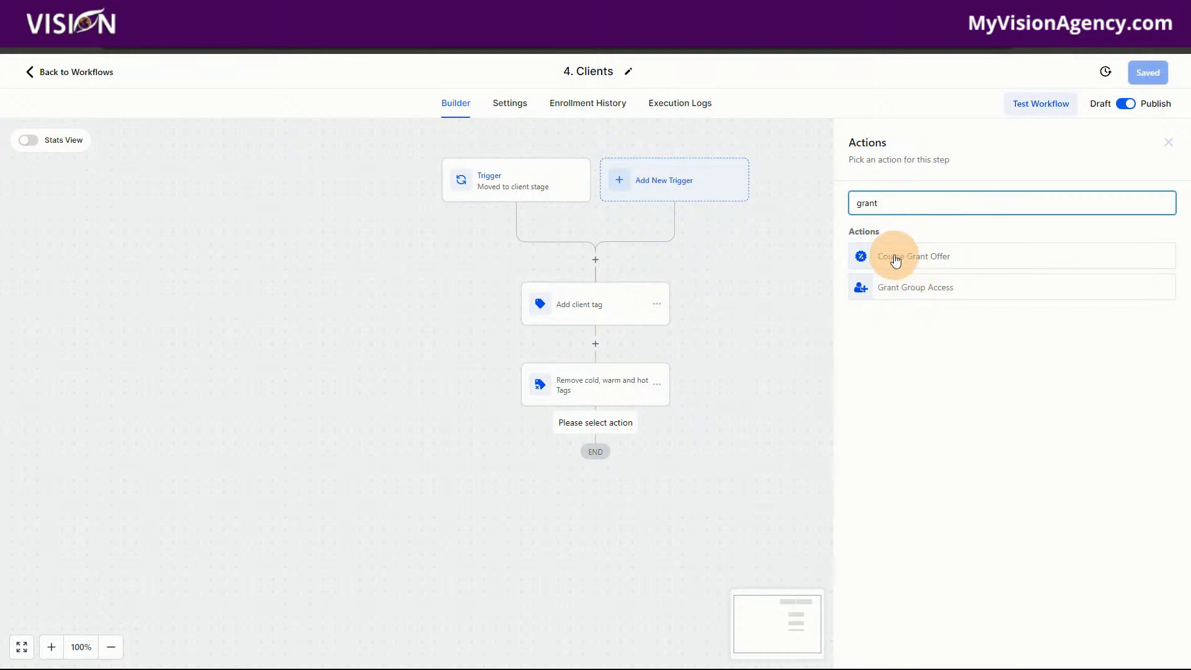
Step: Replace the action search in the Clients workflow with "email" to look at the email actions
drag(886, 206, 853, 210)
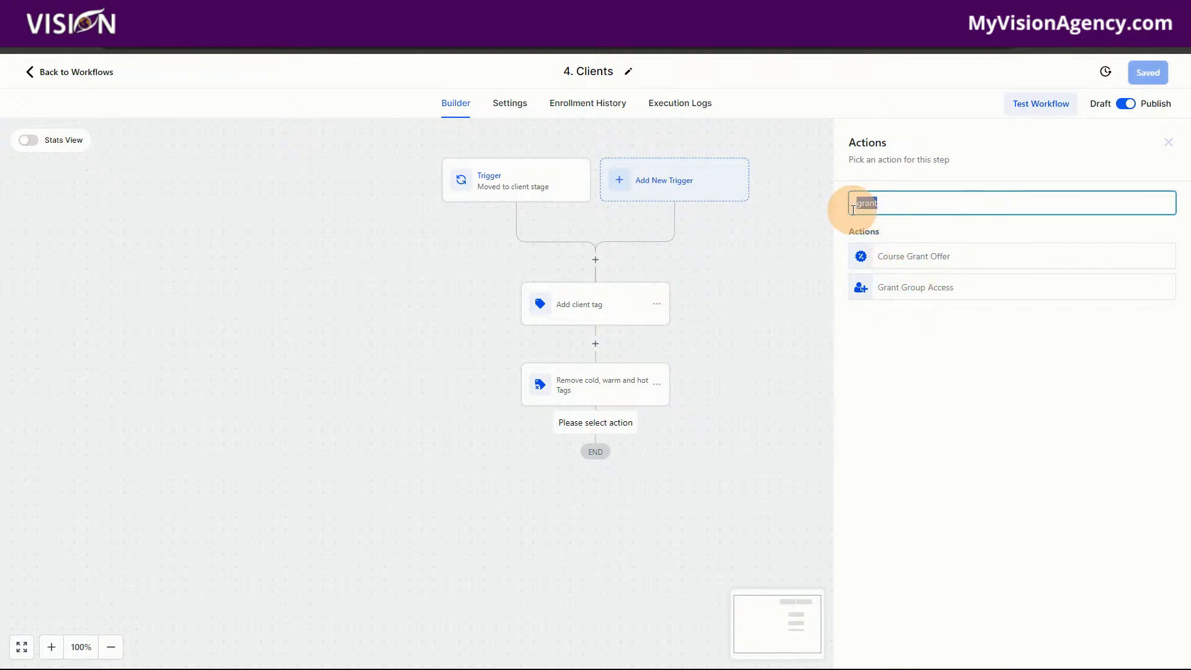
key(BackSpace)
text(email)
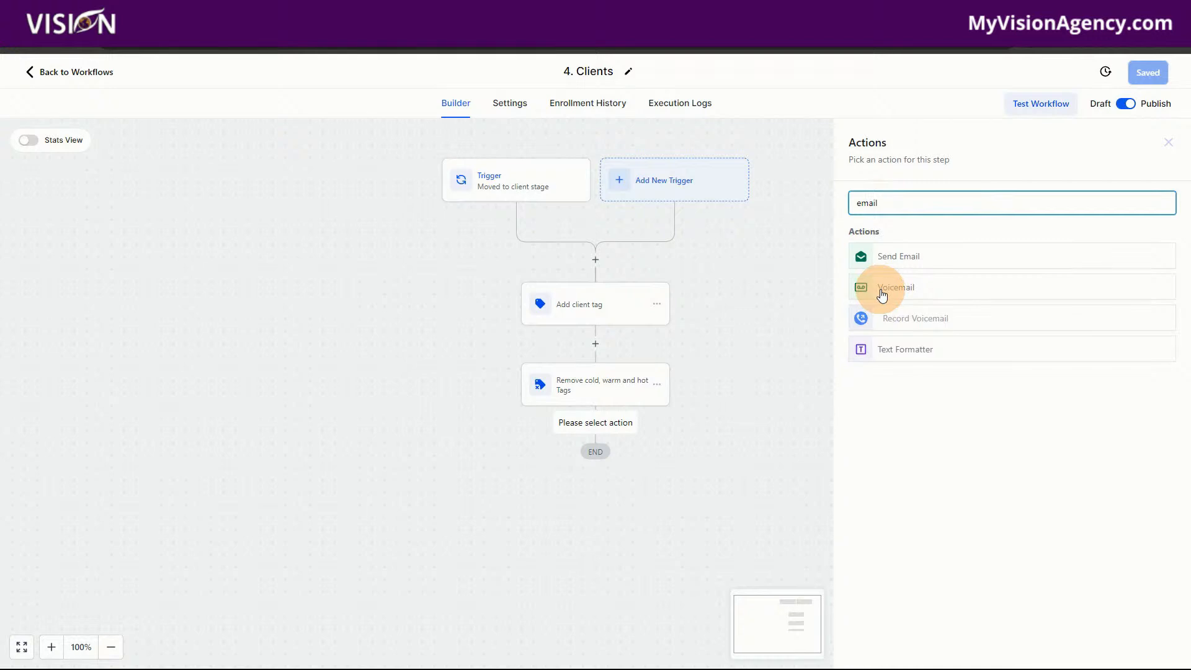
Step: Leave the Clients workflow's action picker and select every contact on the first page of the contact list
click(1169, 147)
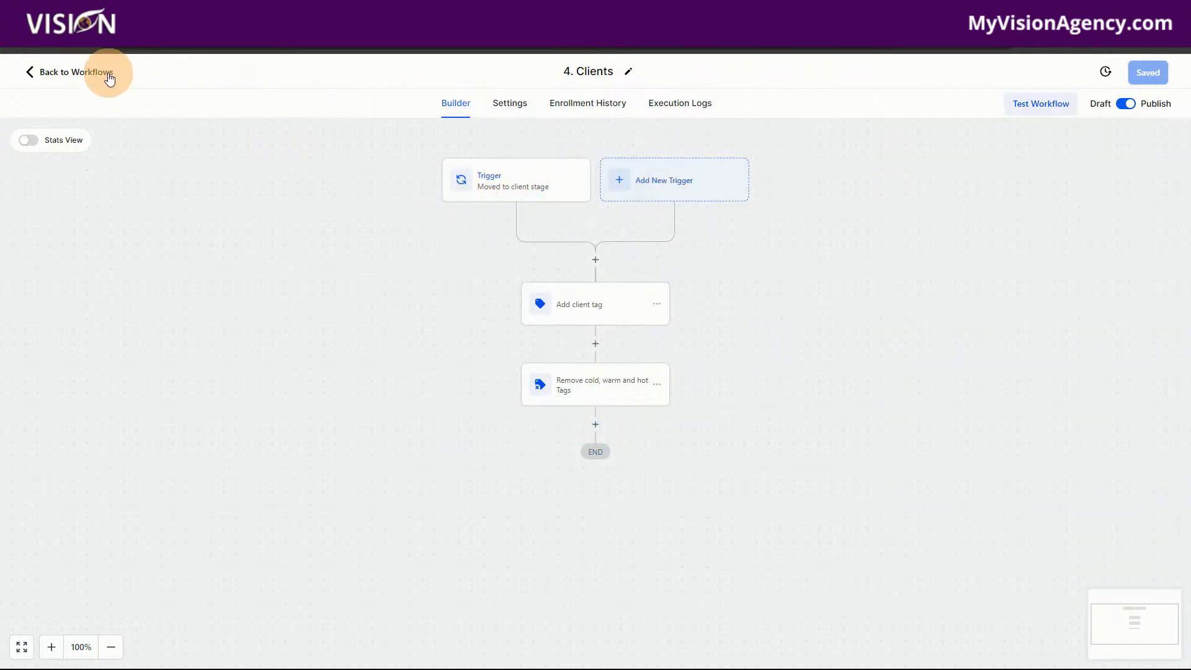
click(84, 72)
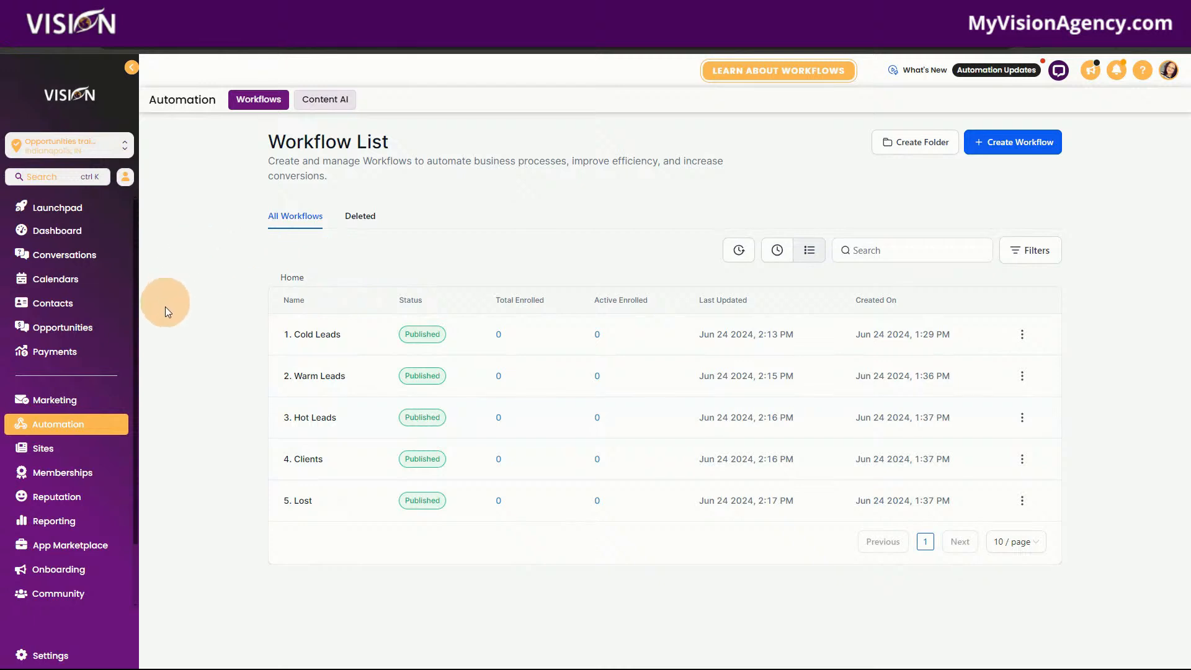
click(48, 304)
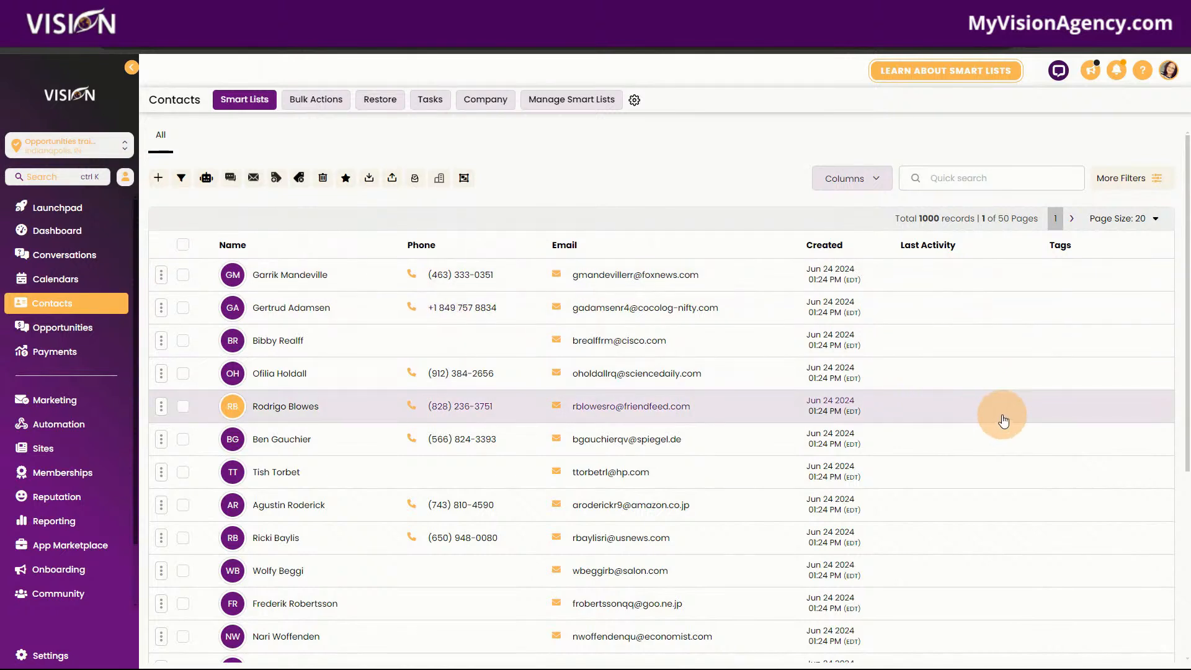
click(183, 245)
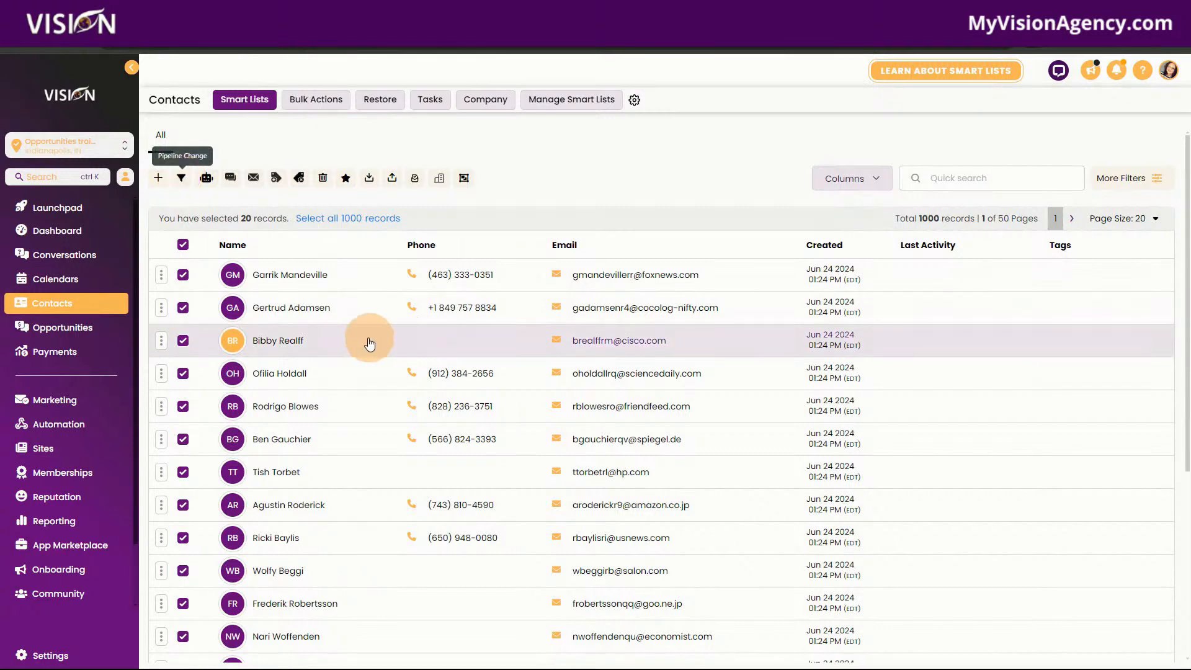
Step: Examine the bulk pipeline change form for the selected contacts and close it
click(182, 179)
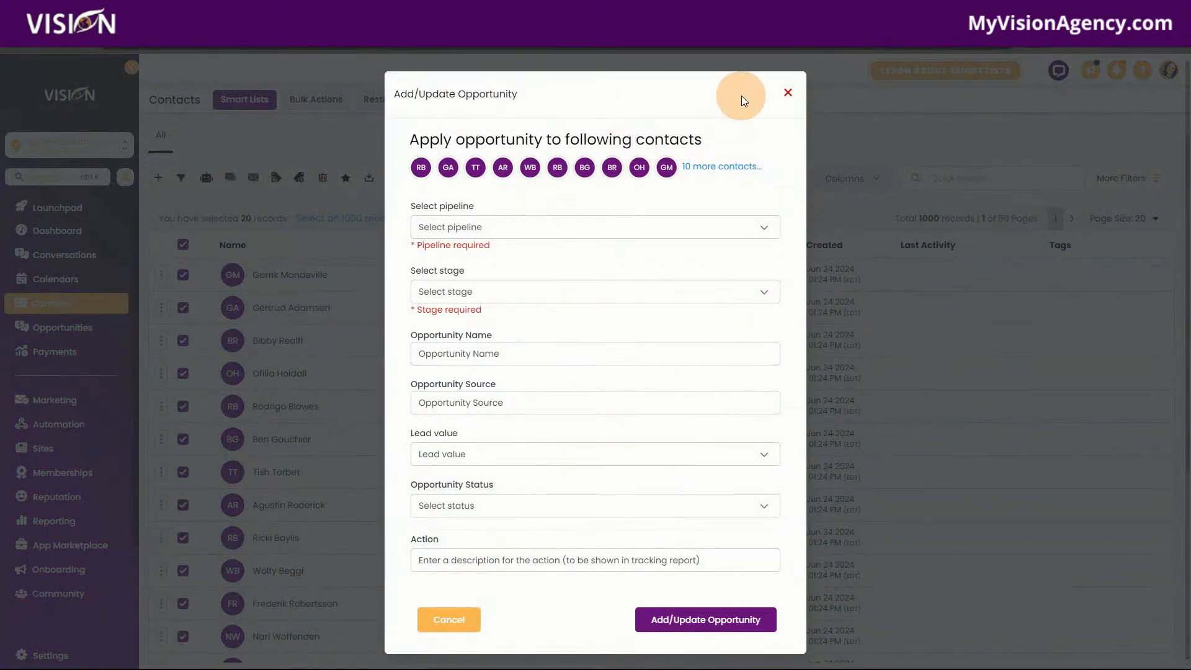
click(787, 93)
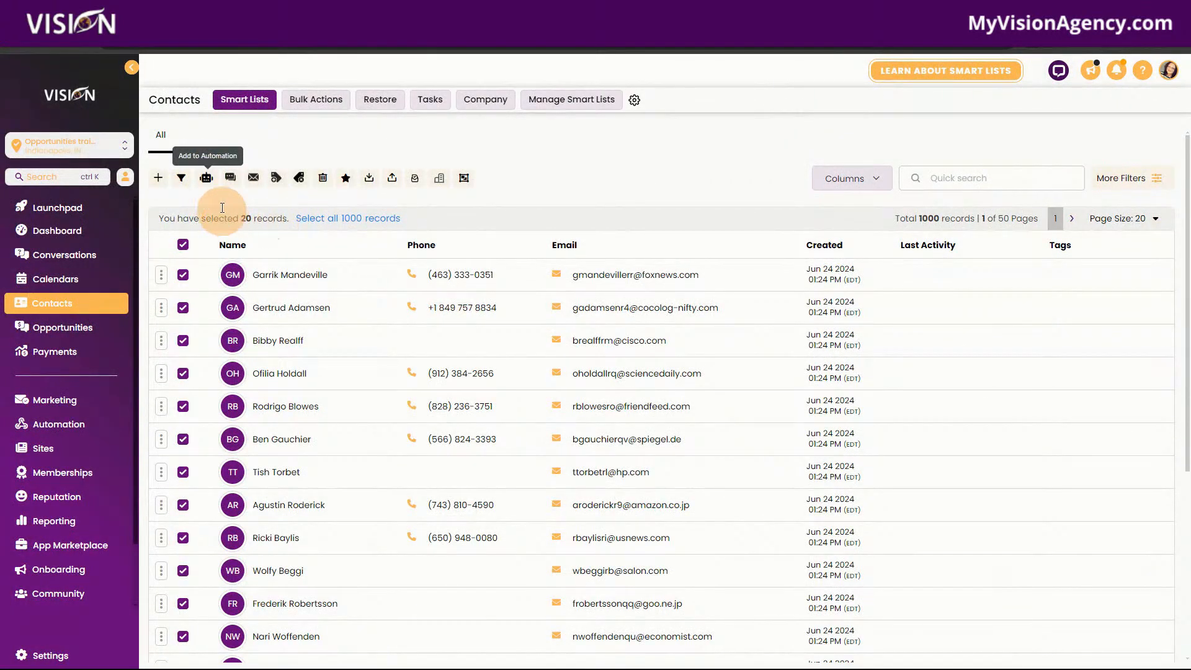
Step: Add the selected contacts all at once to the 1. Cold Leads workflow with the action description "added to cold leads workflow"
click(206, 178)
click(713, 297)
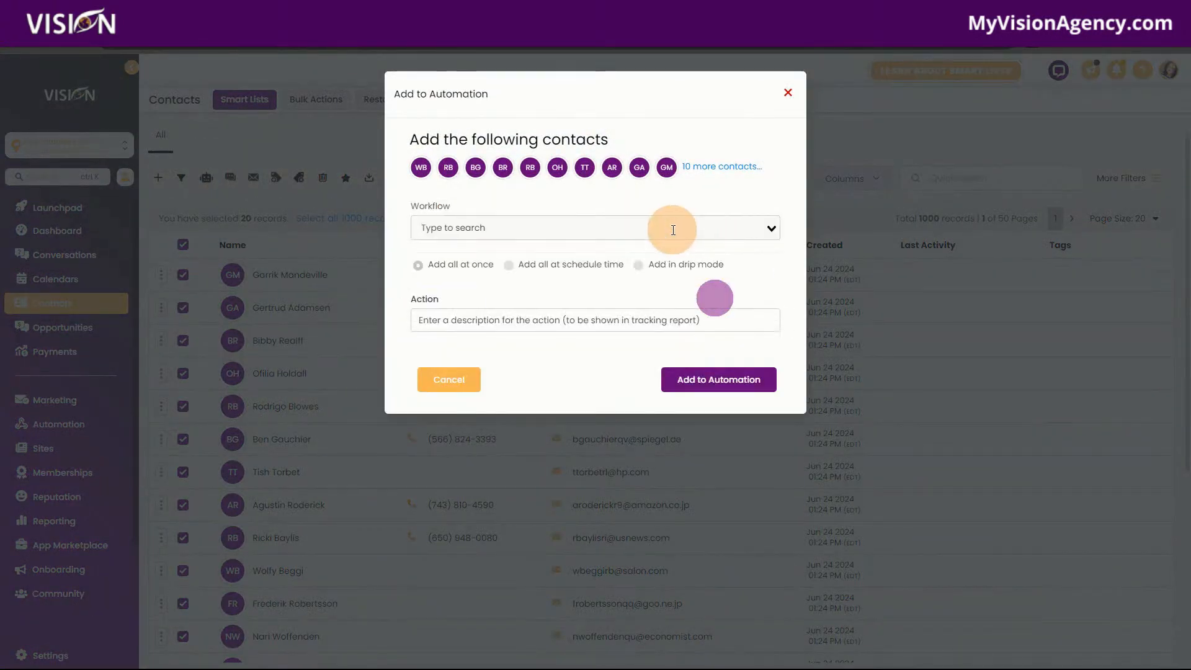
click(495, 228)
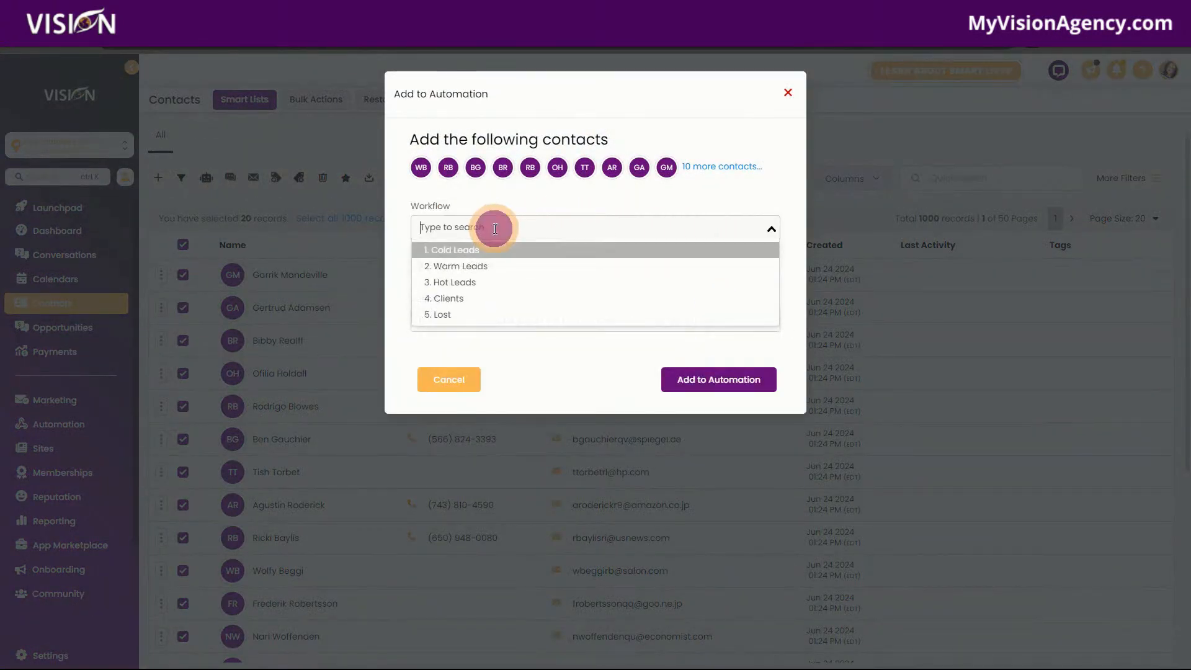
click(471, 250)
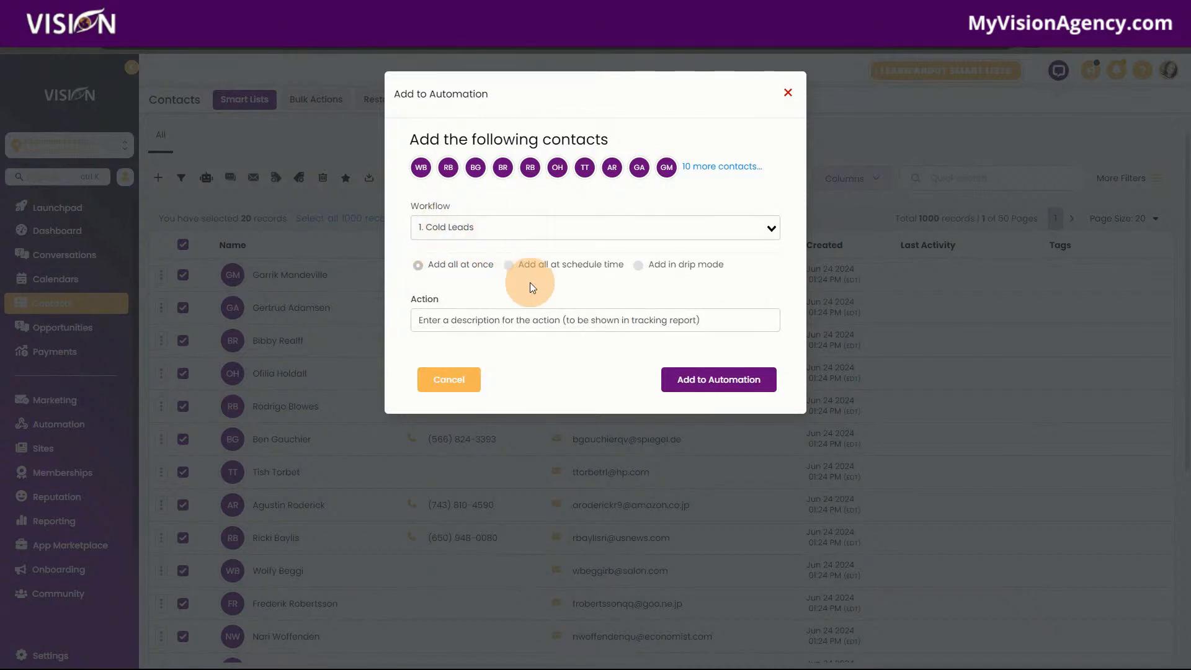
click(471, 319)
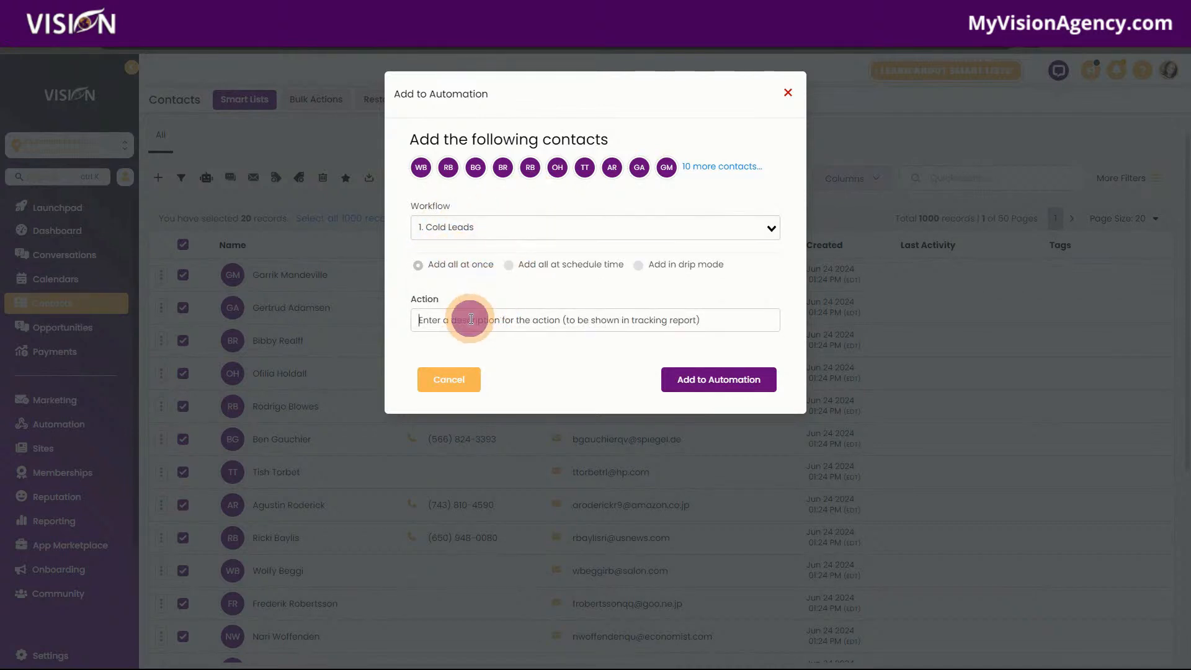
text(added to cold leads workflow)
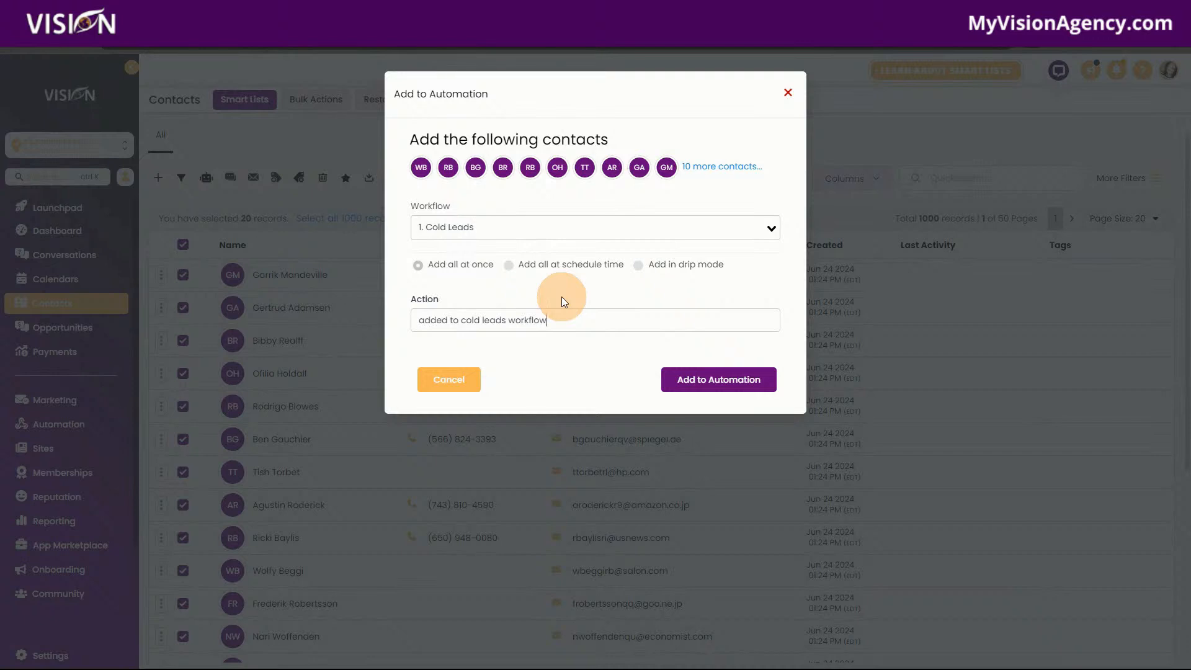
drag(565, 323, 414, 333)
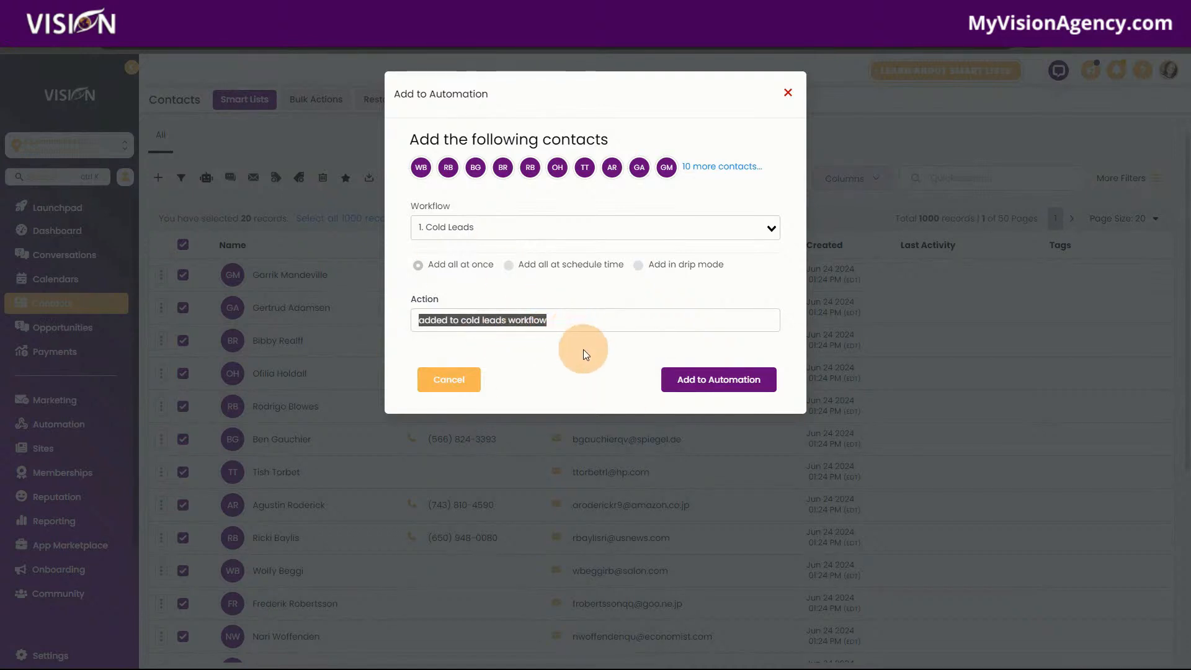
click(738, 397)
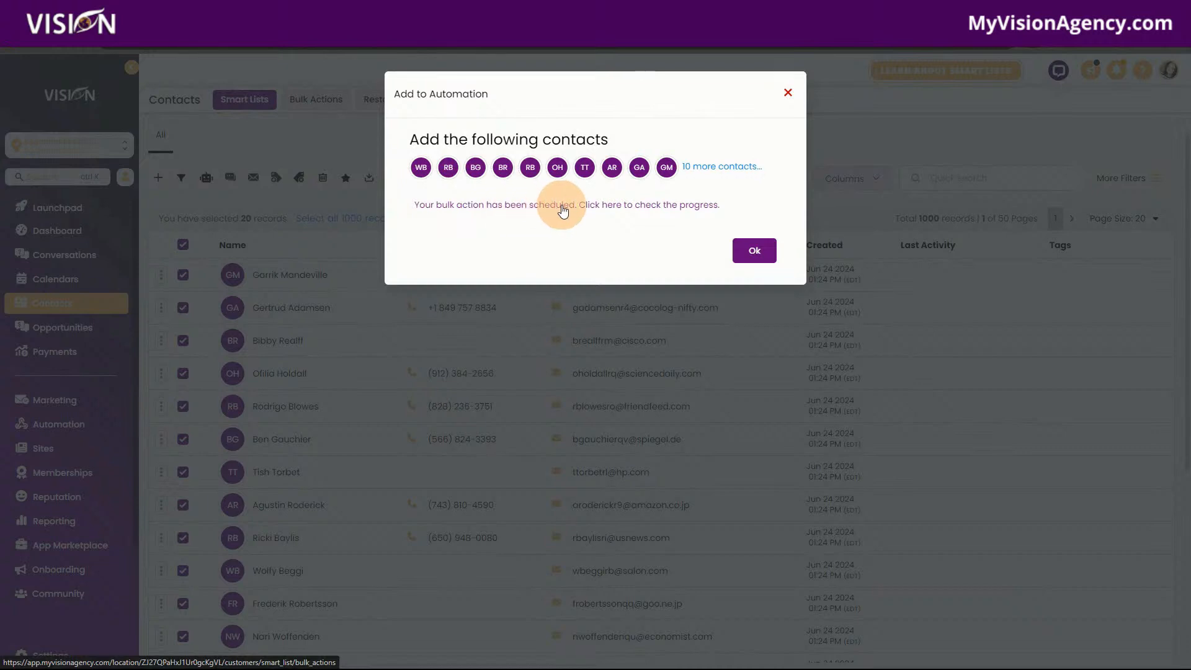
Step: Check the statistics of the cold leads bulk action and review the Cold stage opportunities in the Leads pipeline
click(641, 207)
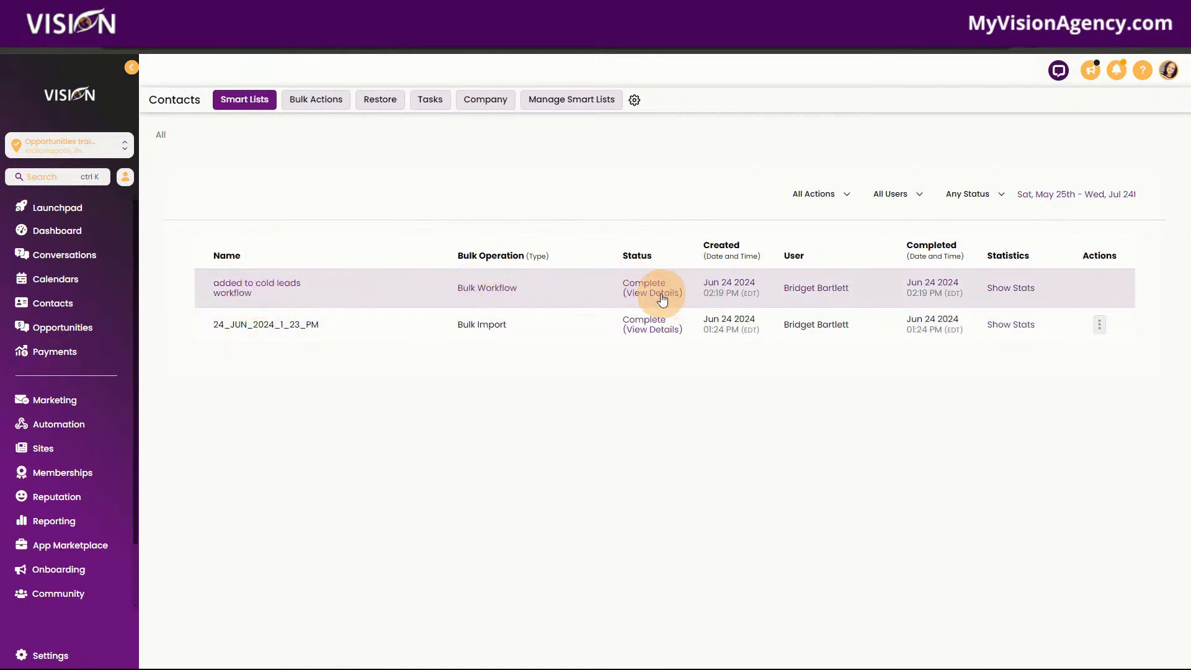
click(1011, 292)
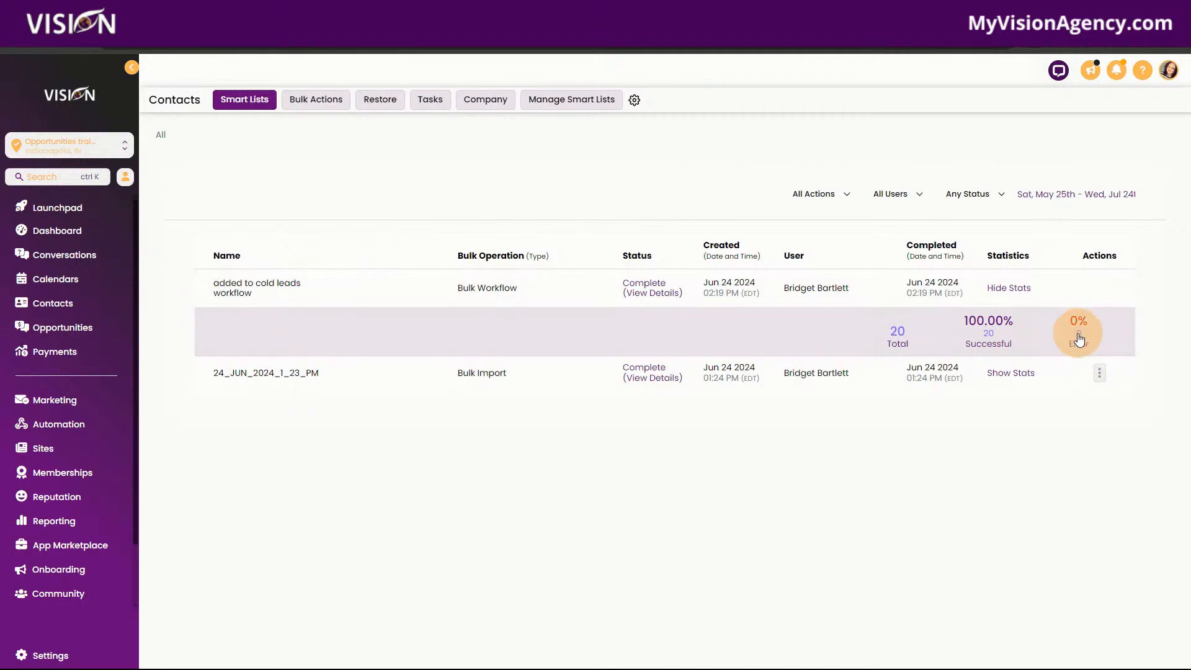
click(49, 327)
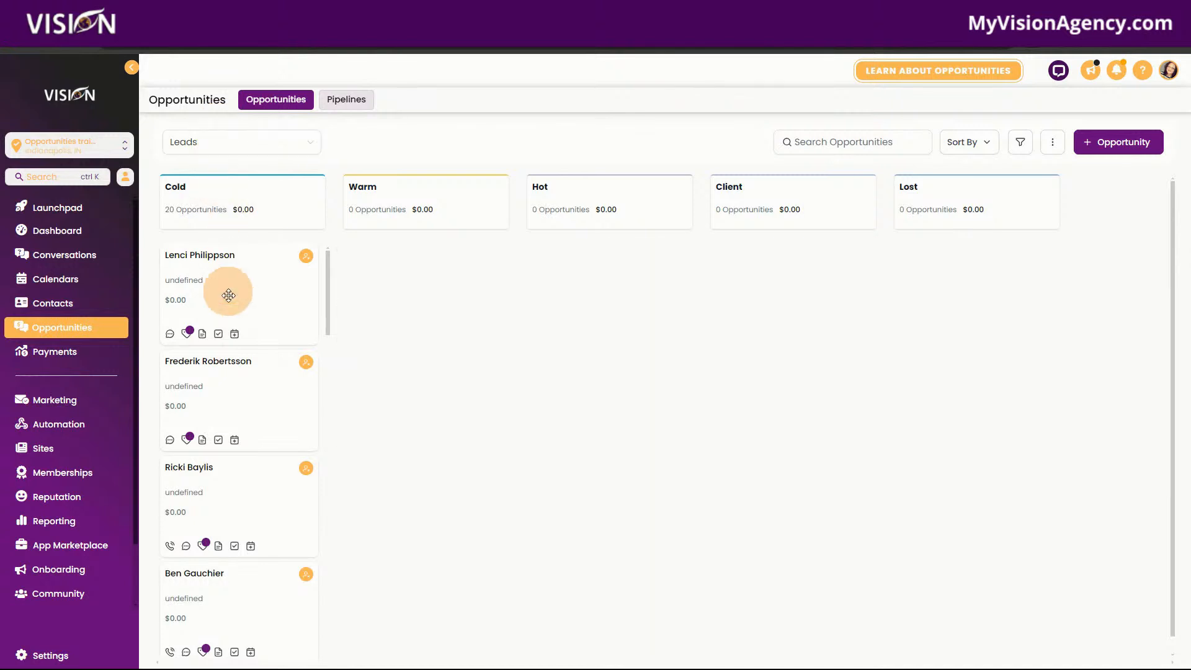
scroll(249, 372, down, 6)
scroll(253, 422, down, 20)
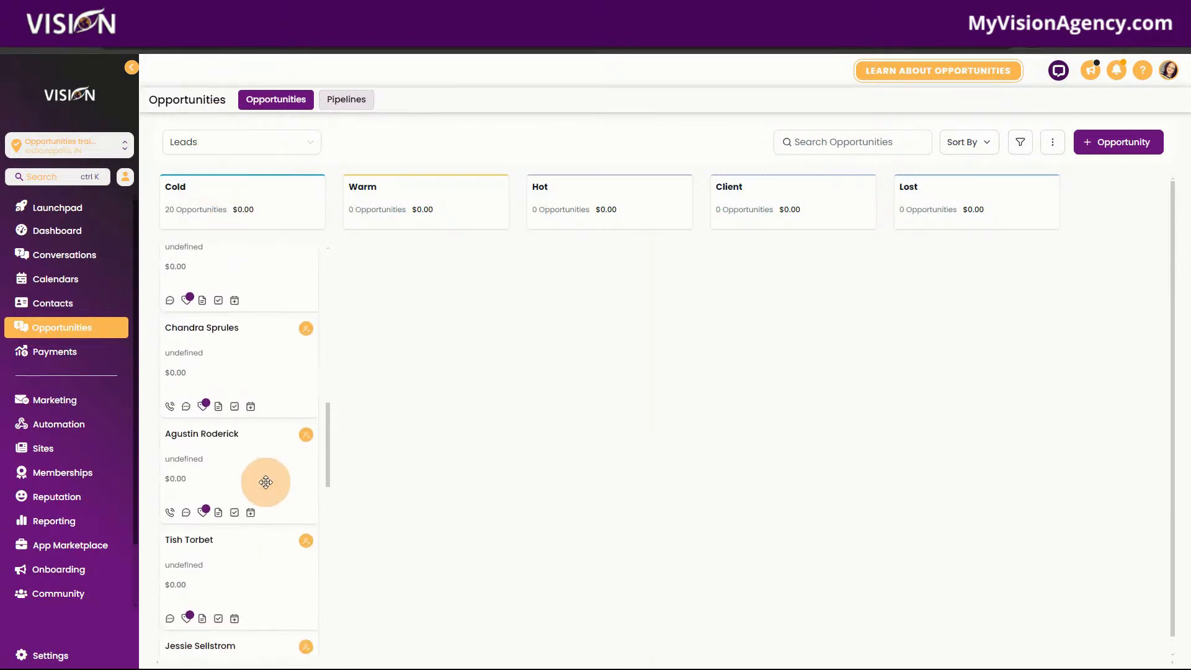
scroll(263, 529, down, 15)
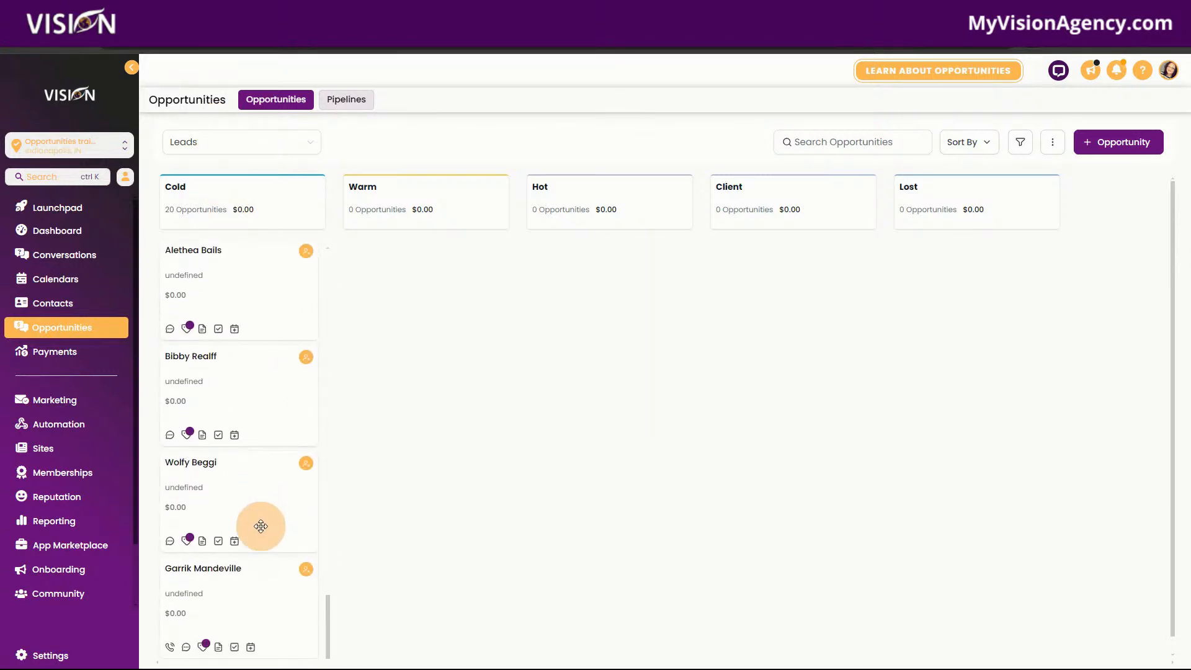
scroll(249, 474, up, 5)
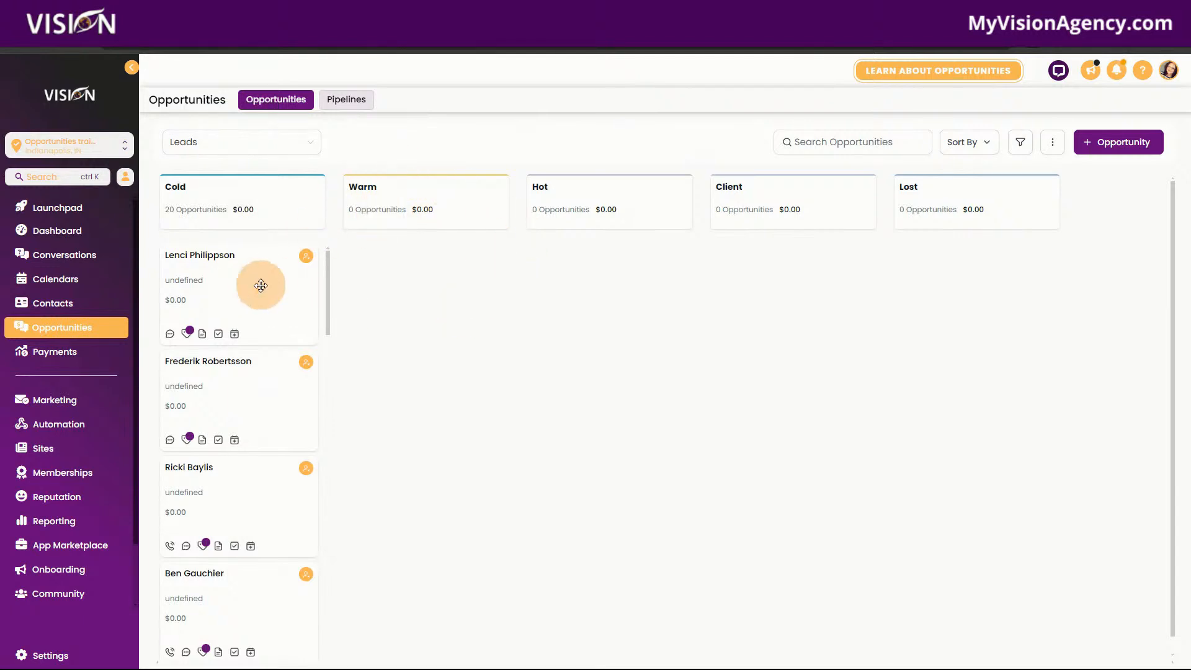
Step: Move the first Cold opportunity to the Warm stage and open its contact record
drag(255, 298, 436, 348)
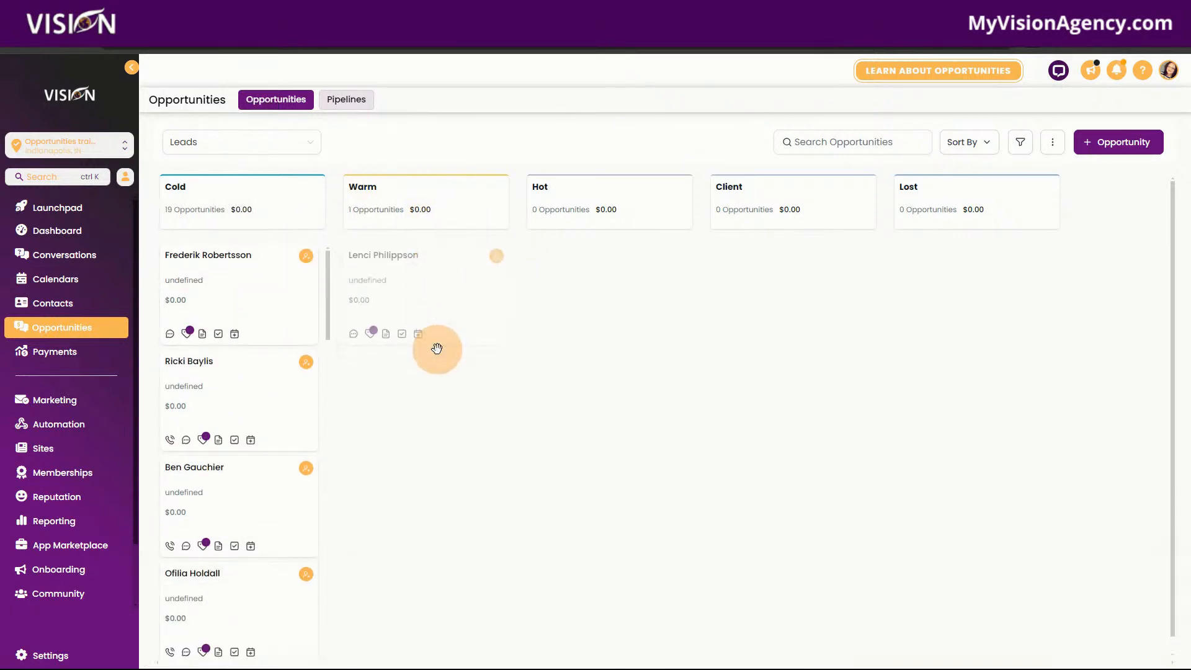
click(405, 253)
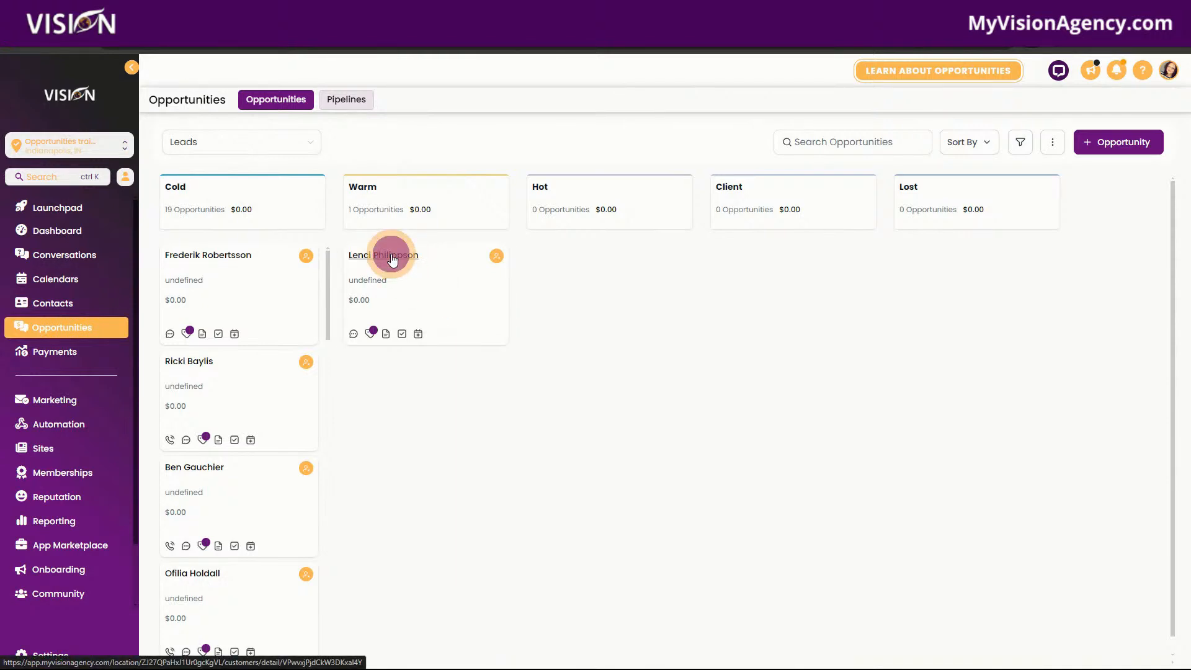
click(408, 301)
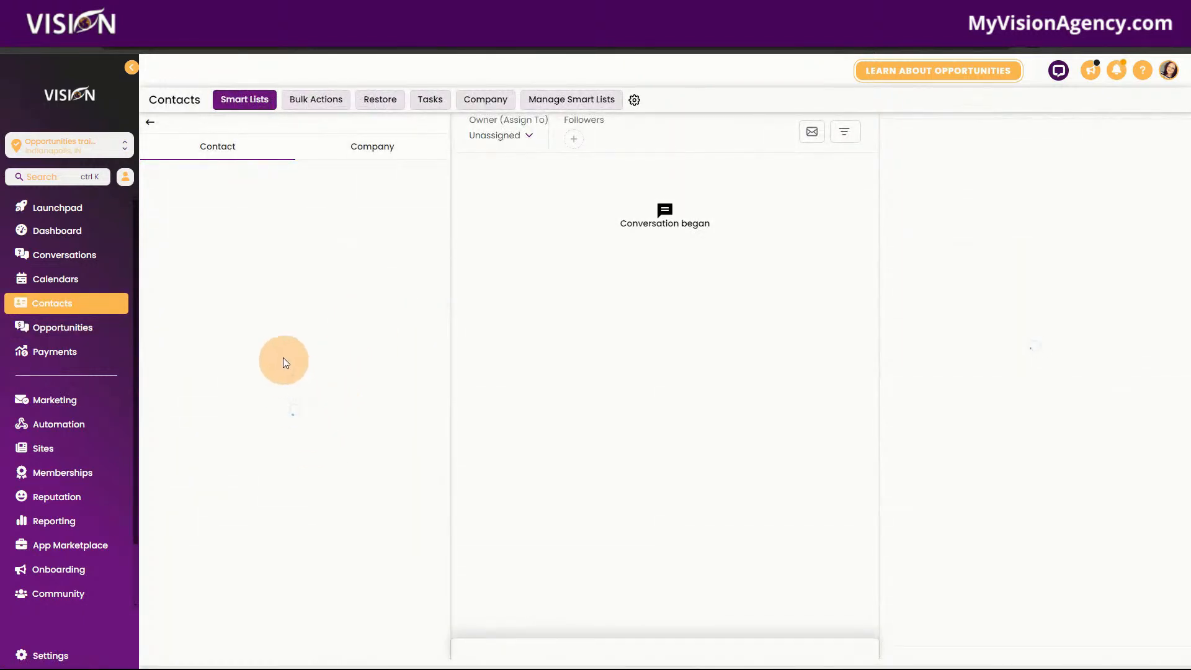
Step: Examine the contact's tags, opportunities and conversation activity for the effects of the stage change
scroll(330, 436, down, 10)
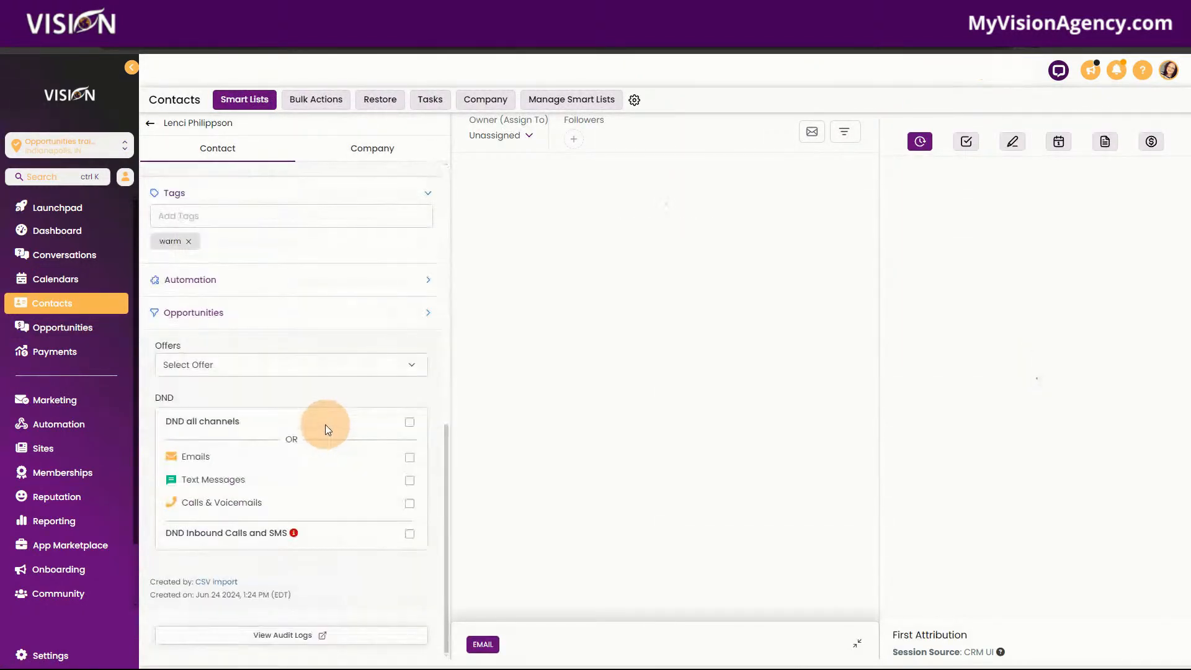
scroll(319, 398, up, 3)
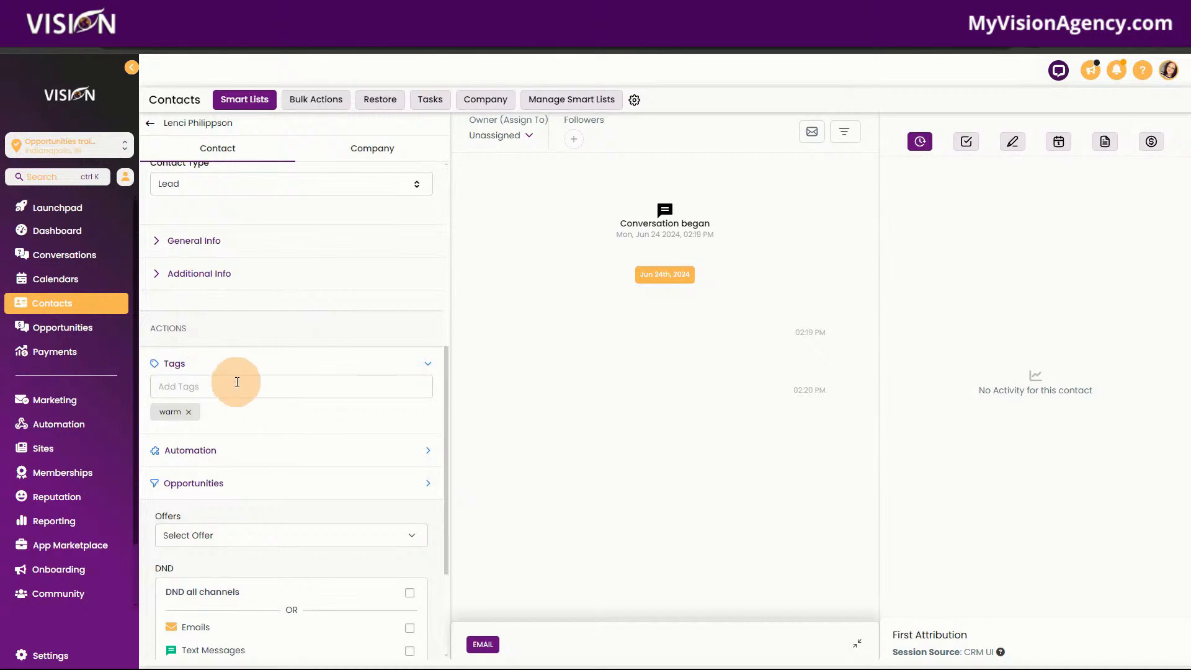
scroll(214, 370, up, 1)
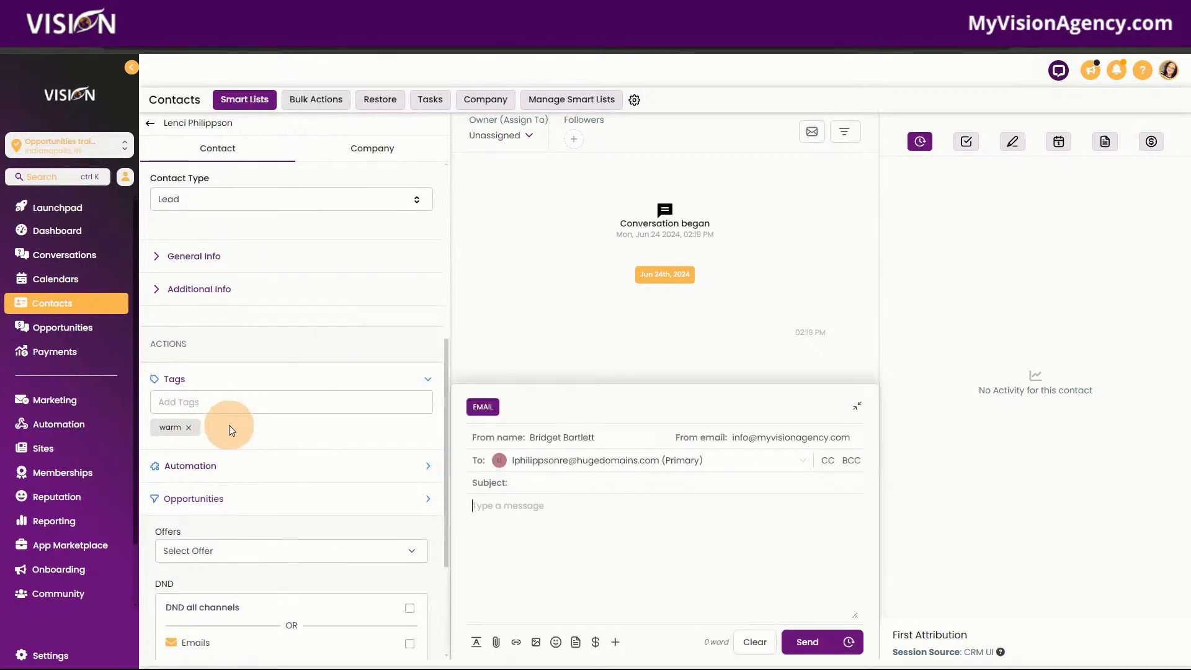
click(203, 497)
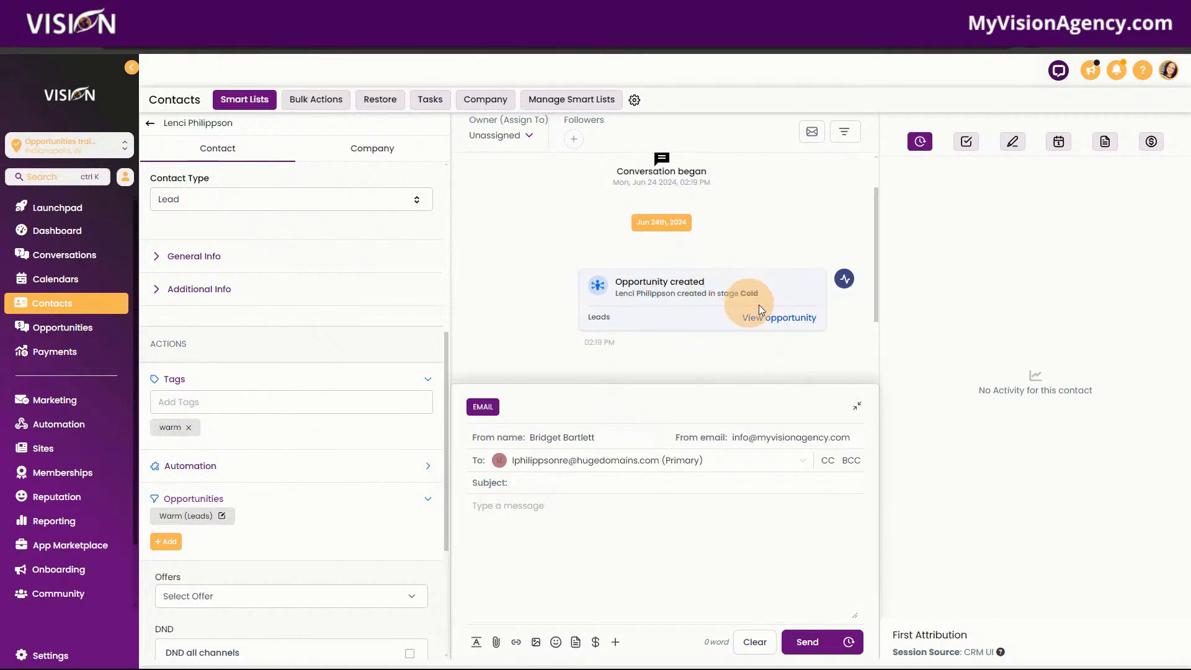
scroll(713, 285, down, 2)
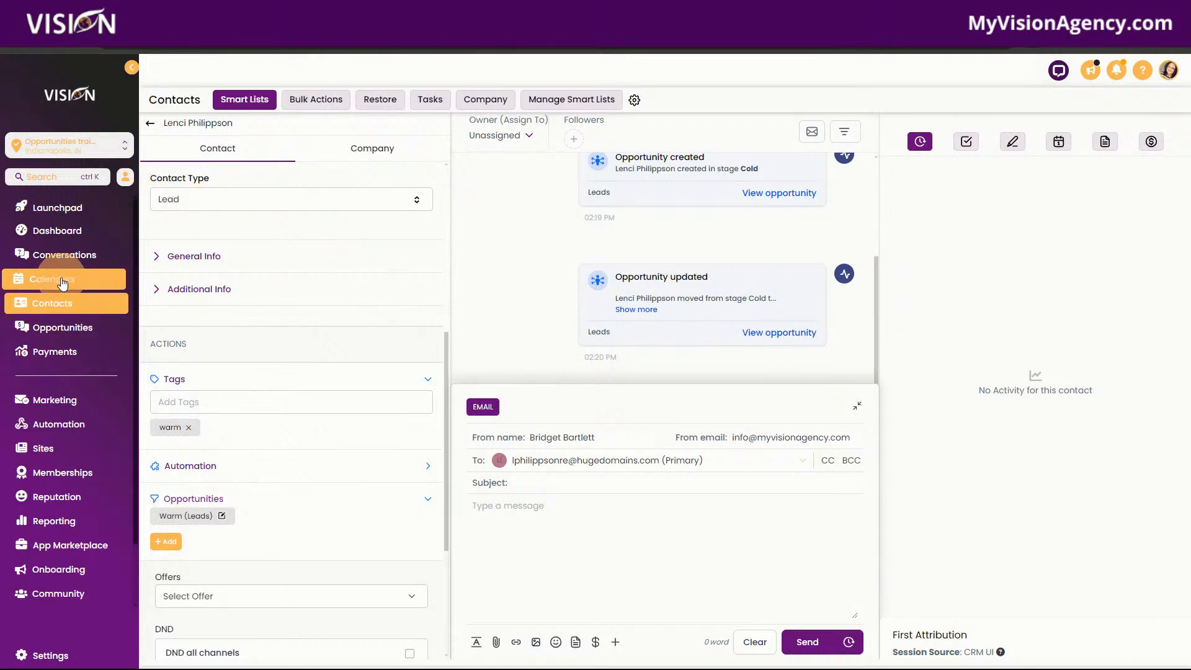
Step: Move the Warm opportunity to the Hot stage in the Leads pipeline and examine its details and tags
click(60, 327)
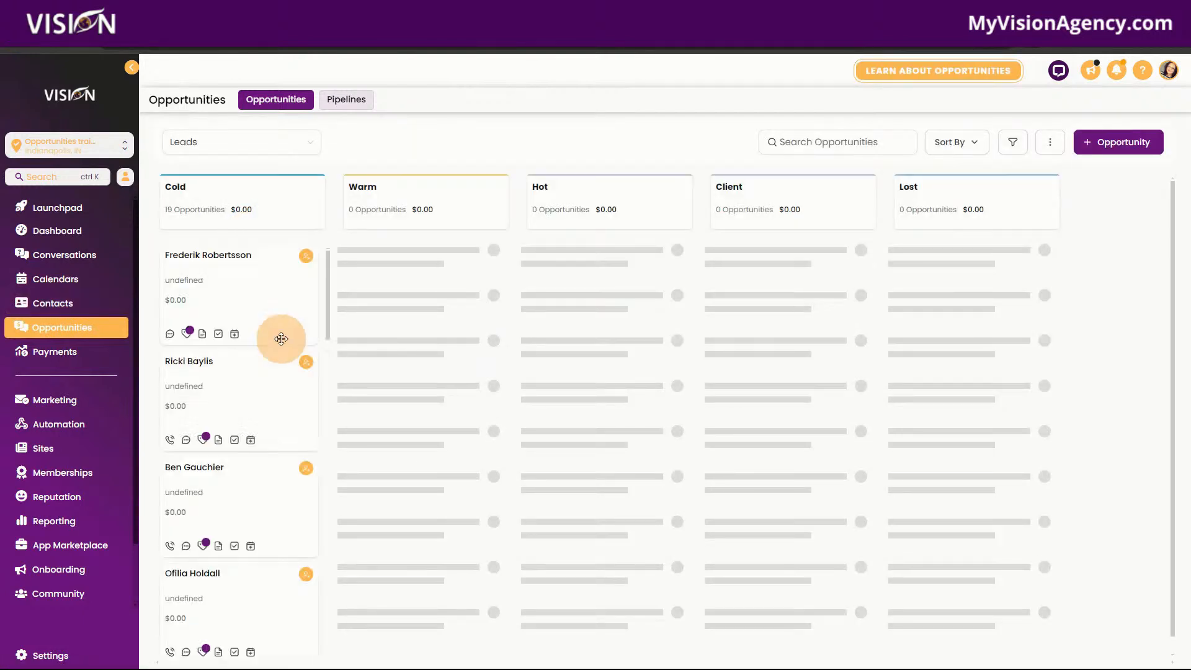
drag(449, 298, 617, 299)
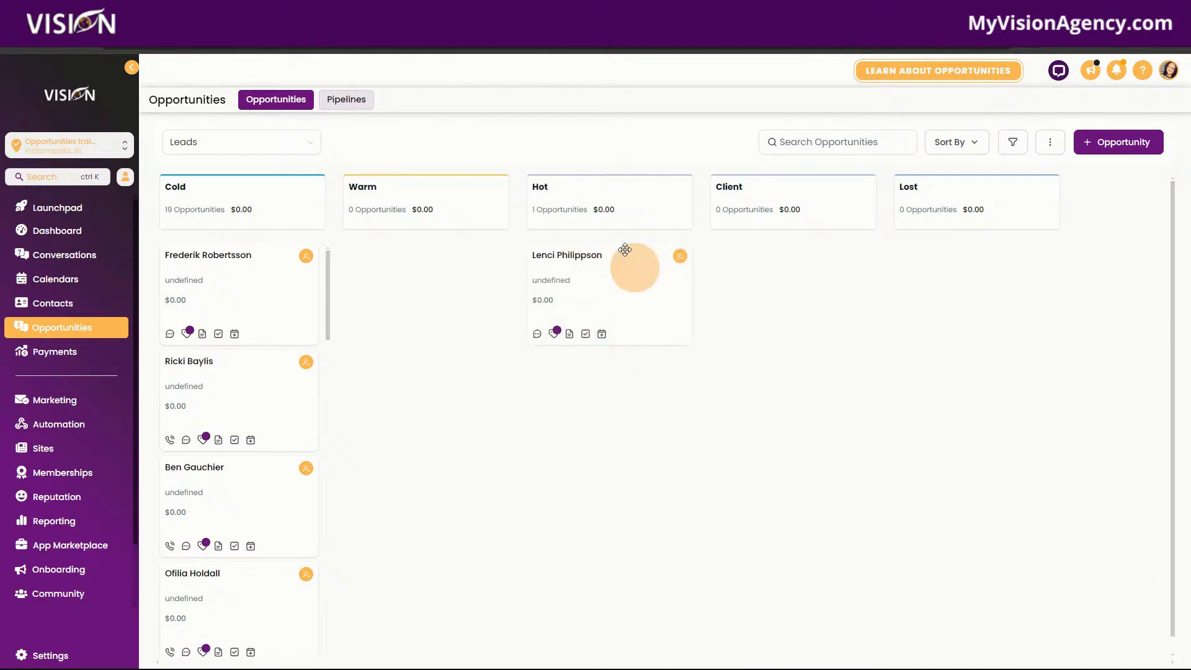
click(590, 273)
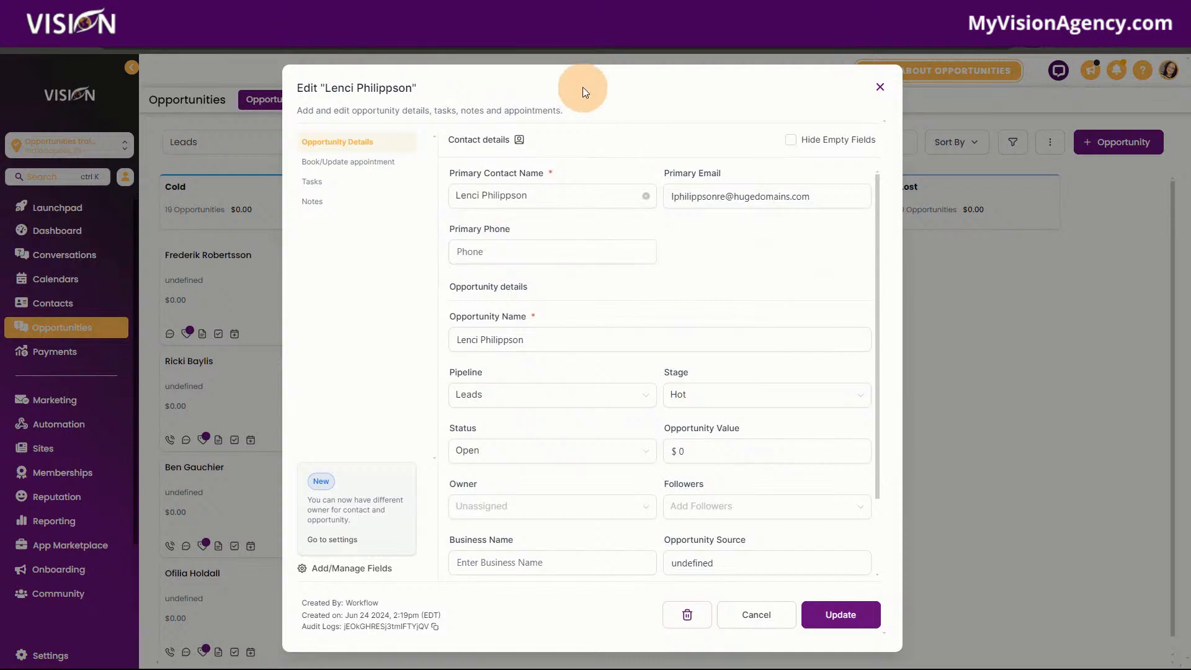
scroll(673, 303, down, 2)
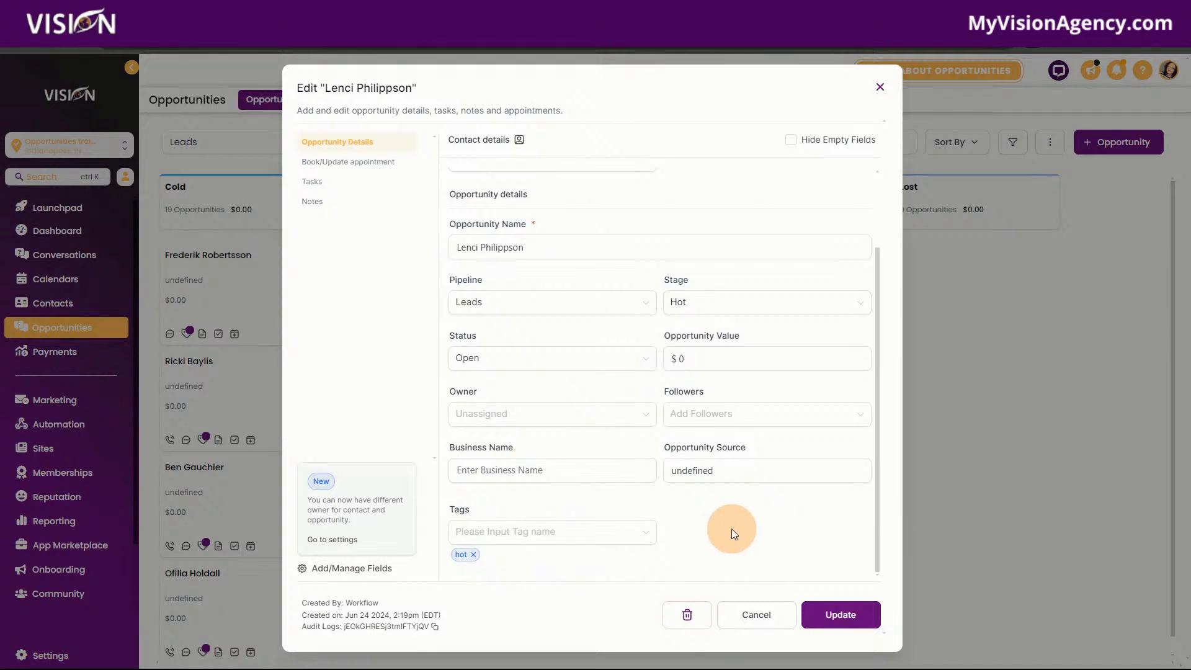
scroll(731, 529, up, 3)
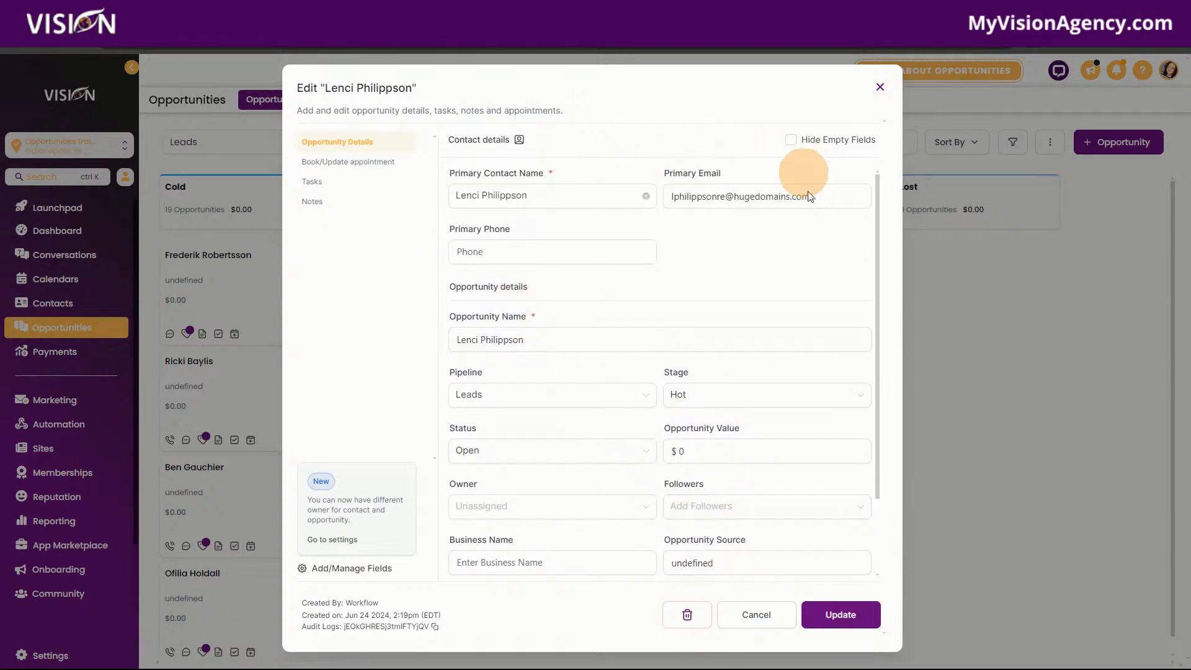
click(882, 91)
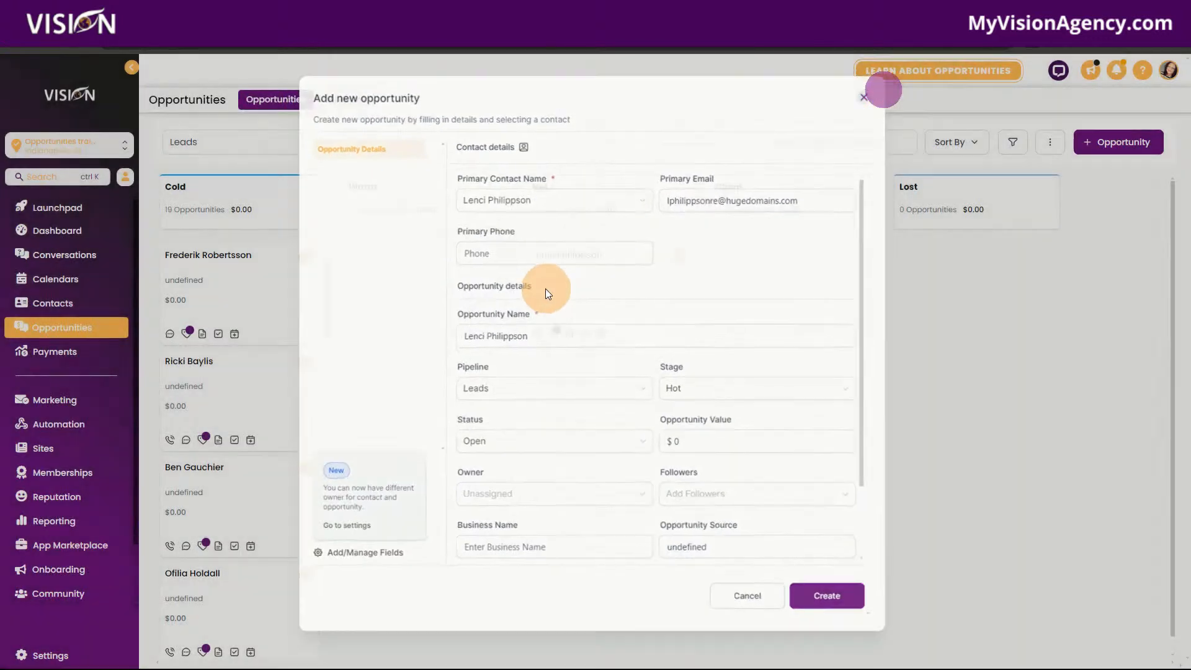
Step: Open the contact record of the Hot opportunity and examine its history of stage changes
click(565, 259)
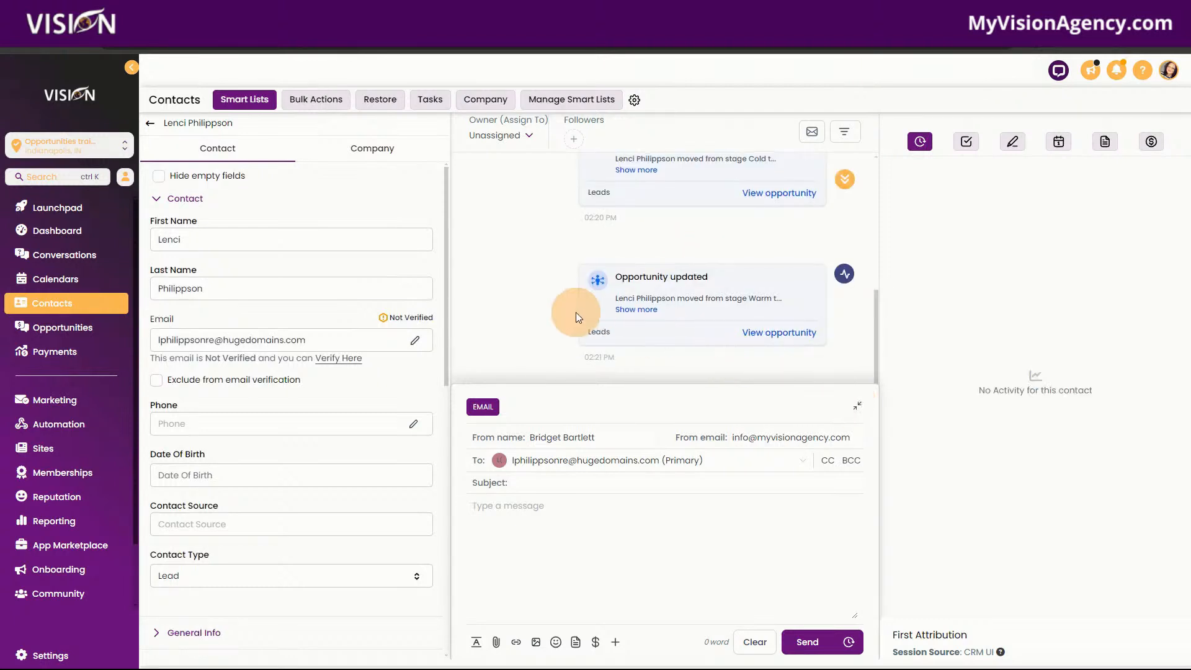
scroll(532, 273, up, 5)
scroll(526, 267, down, 5)
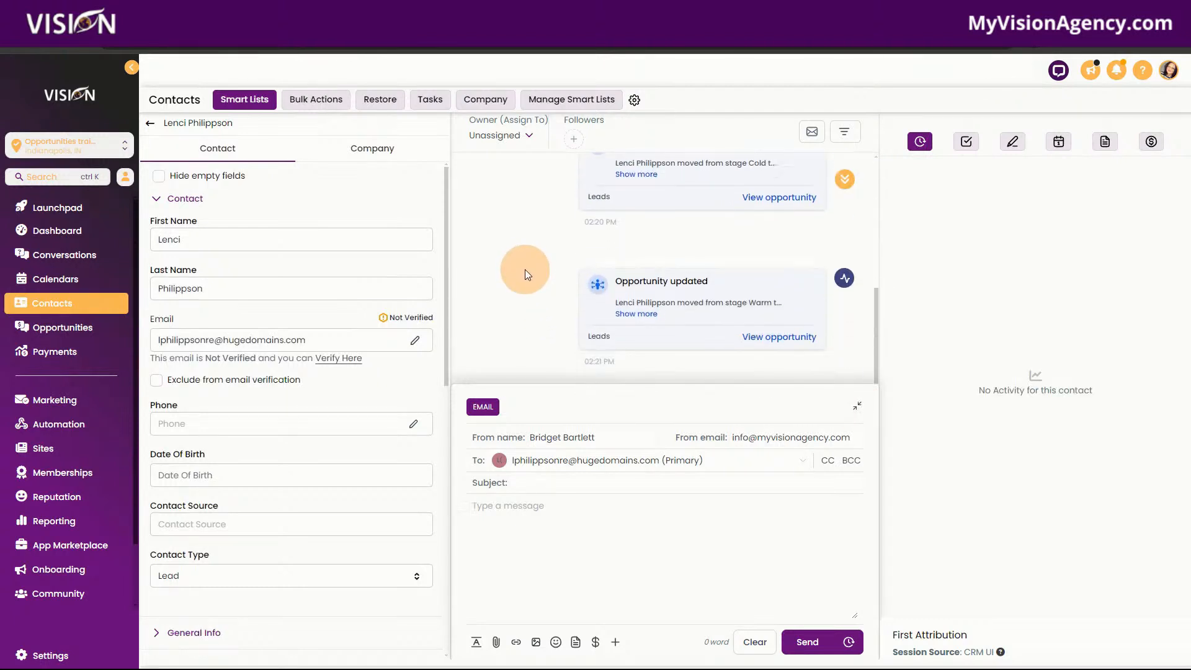
Step: Check the contact's tags, go back to the Leads pipeline, and move two Cold opportunities to Hot and three to Client
scroll(313, 447, down, 10)
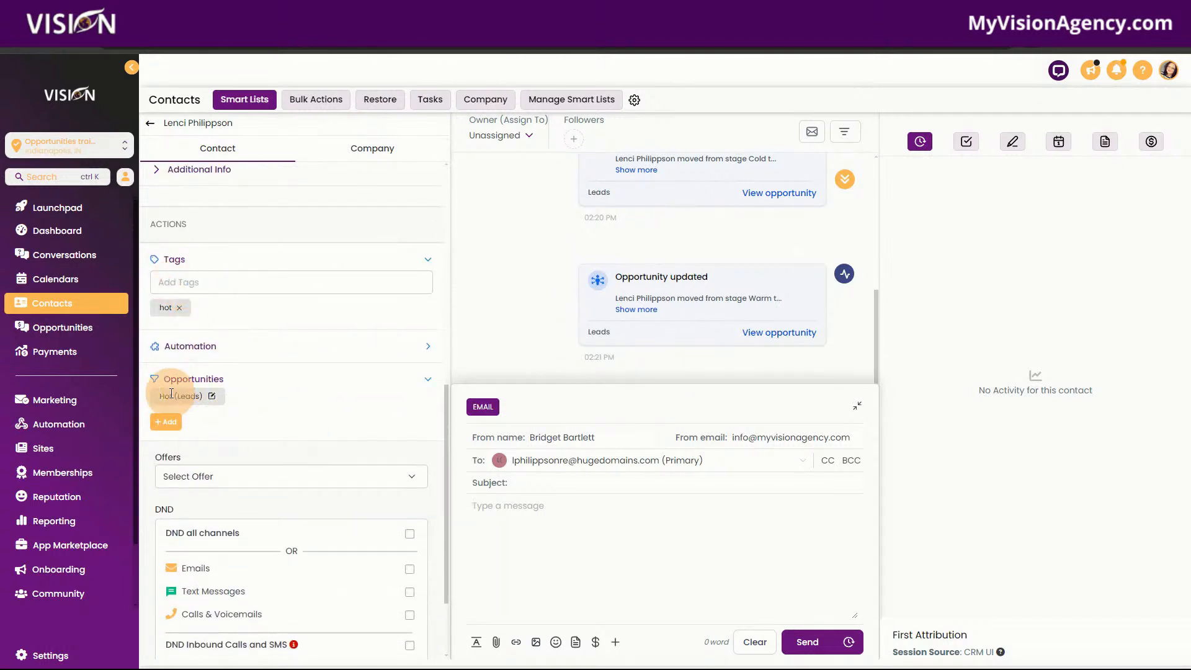
click(199, 395)
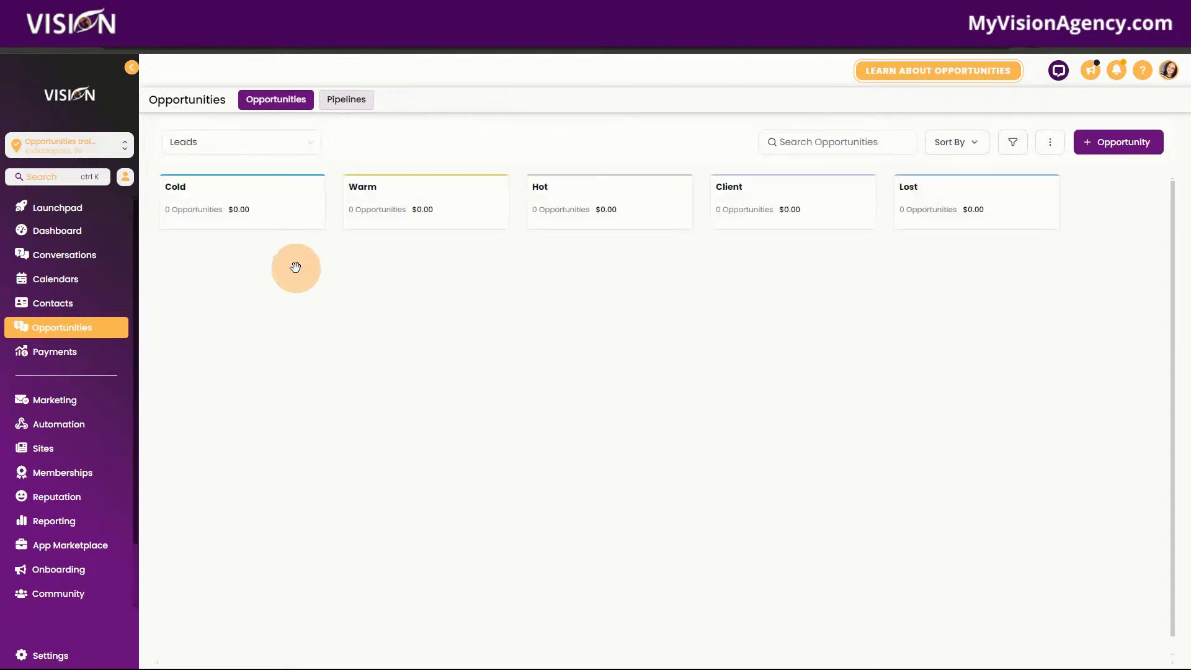
drag(255, 293, 796, 293)
drag(212, 294, 644, 404)
drag(200, 394, 724, 421)
drag(210, 489, 776, 401)
drag(241, 504, 826, 388)
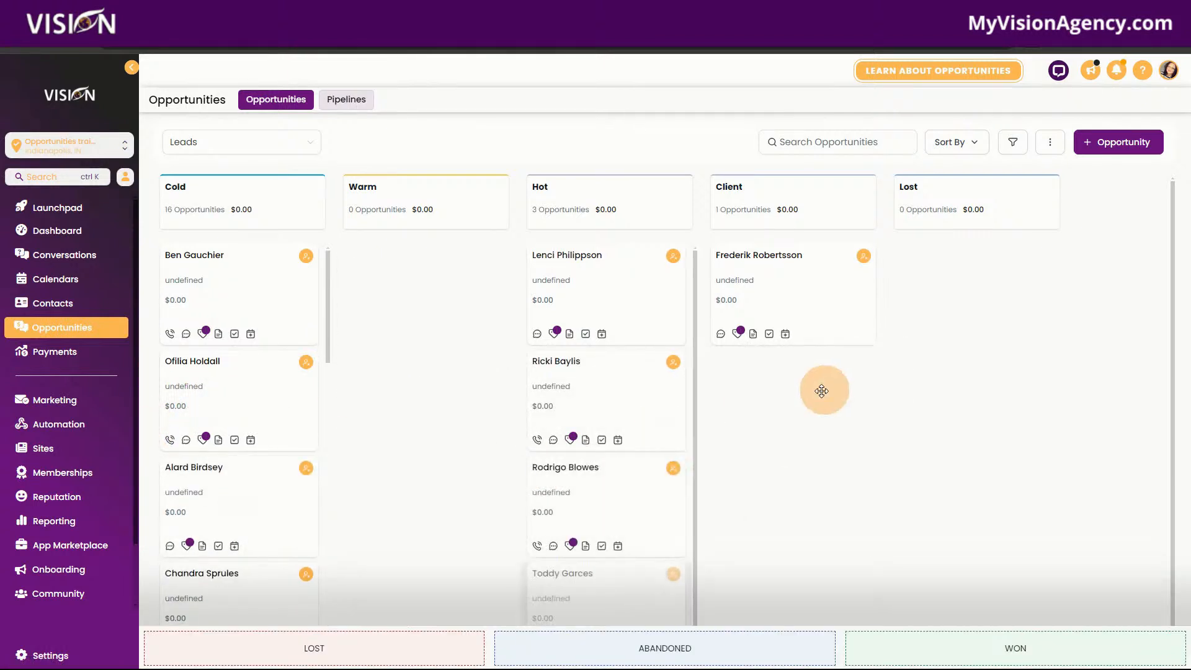
drag(234, 514, 800, 497)
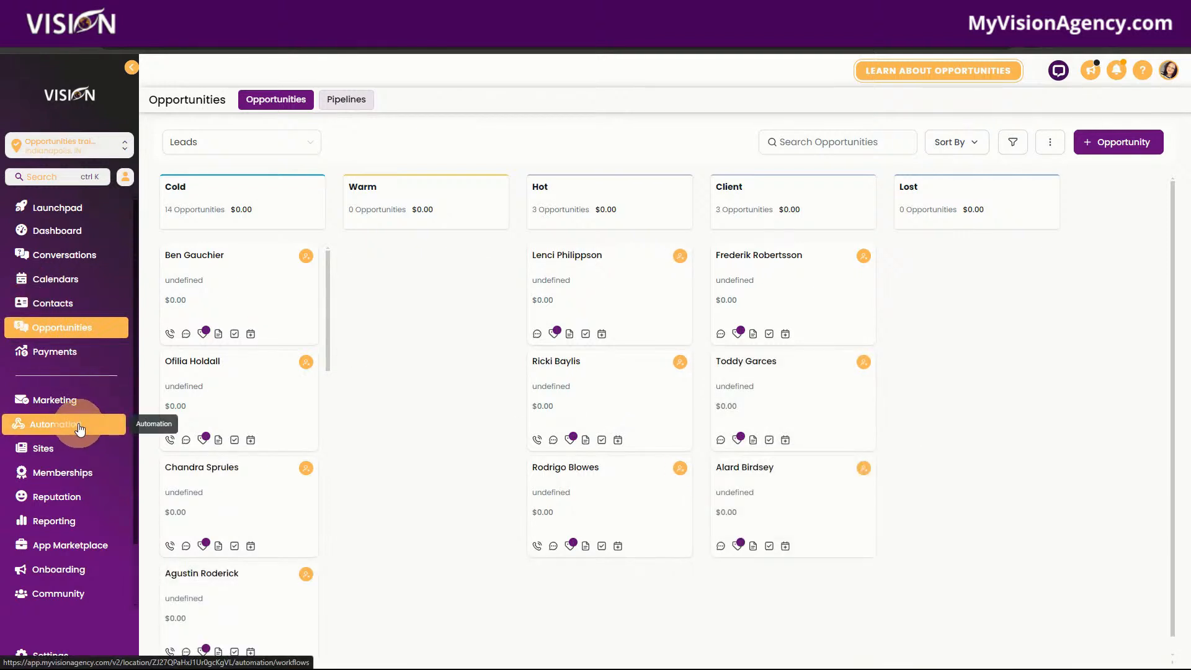
Step: Examine the workflow list's enrollment figures and the enrollment history of the 2. Warm Leads workflow, ending back at the list
click(79, 426)
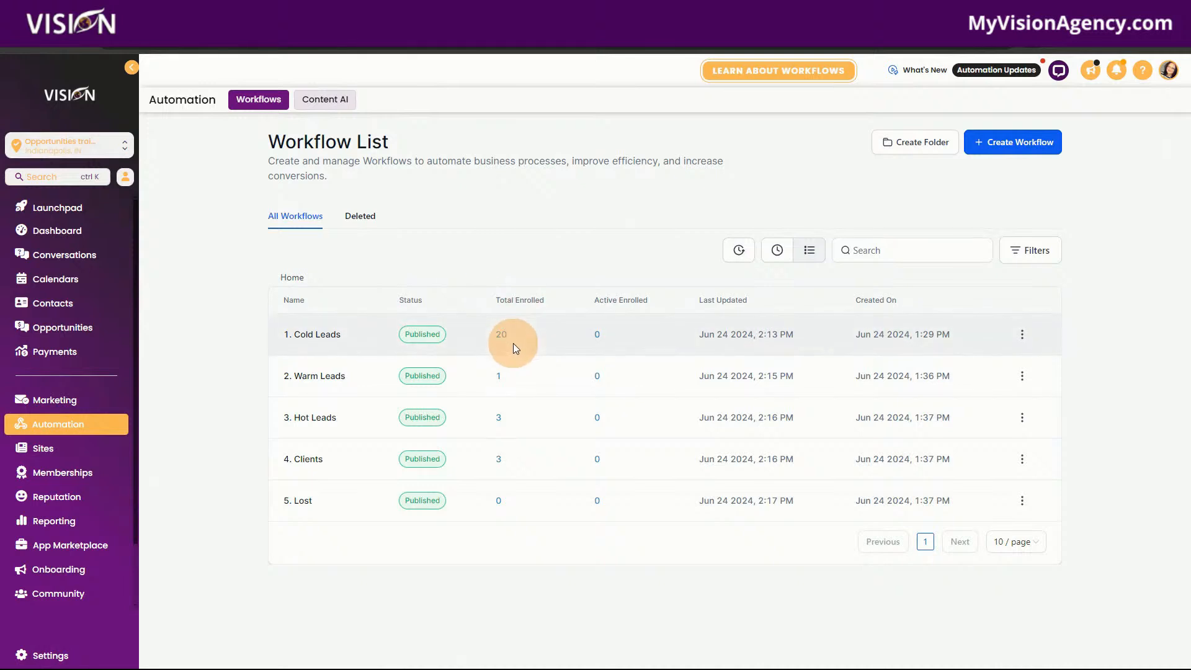
click(320, 377)
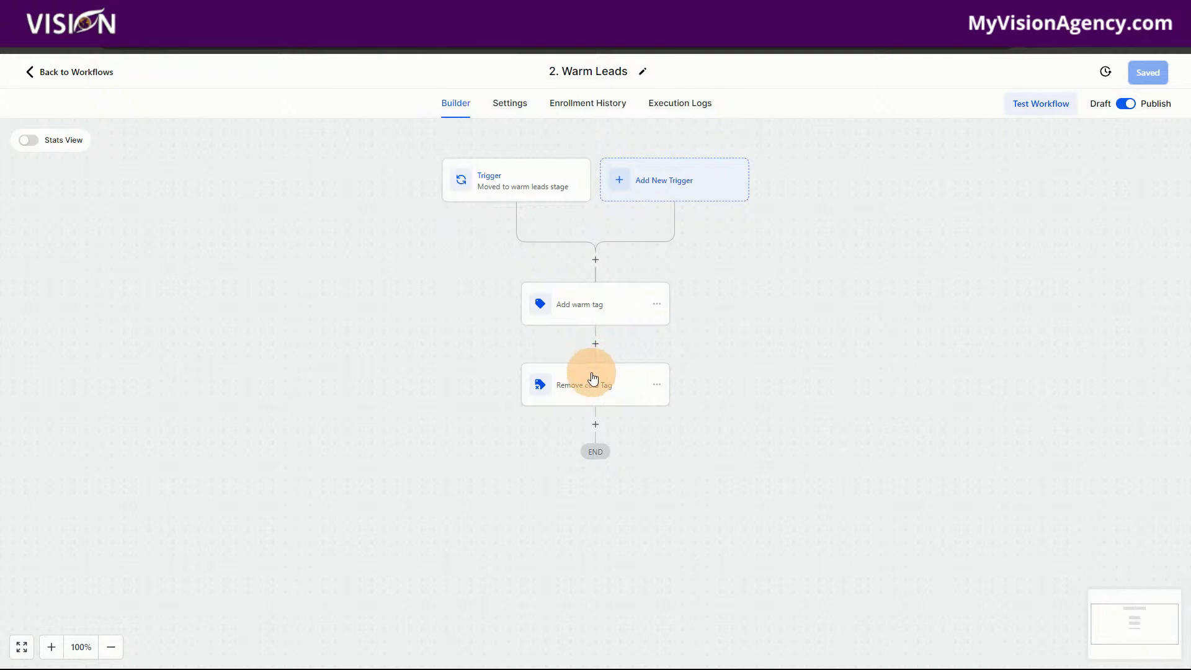
click(594, 107)
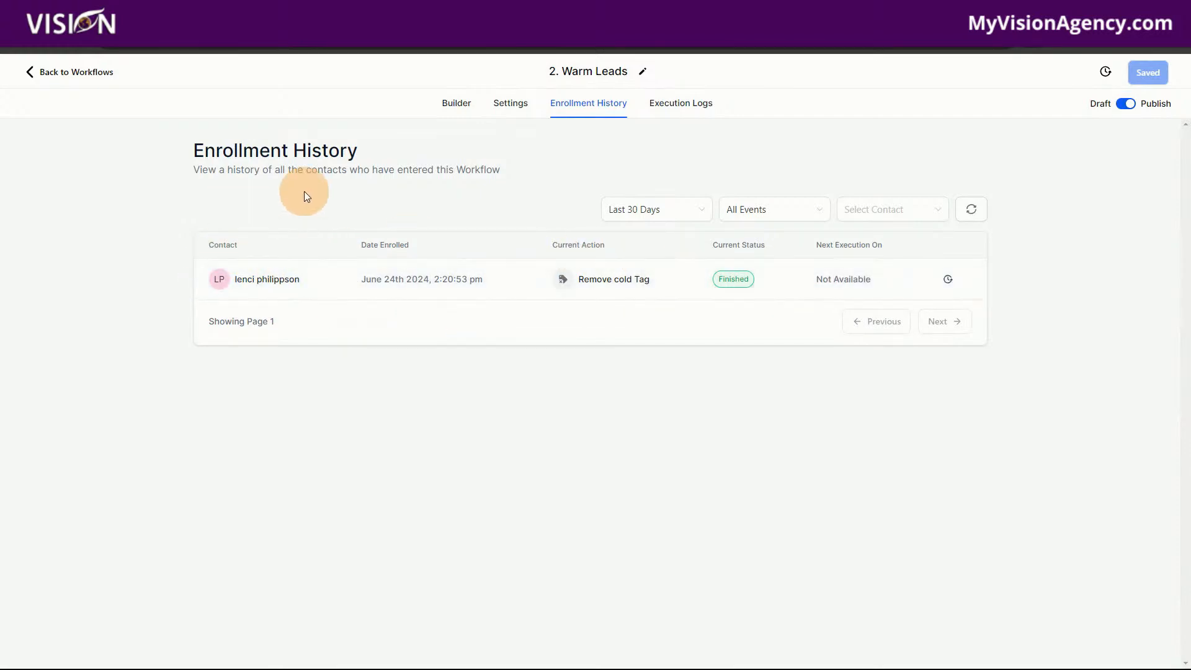
click(82, 84)
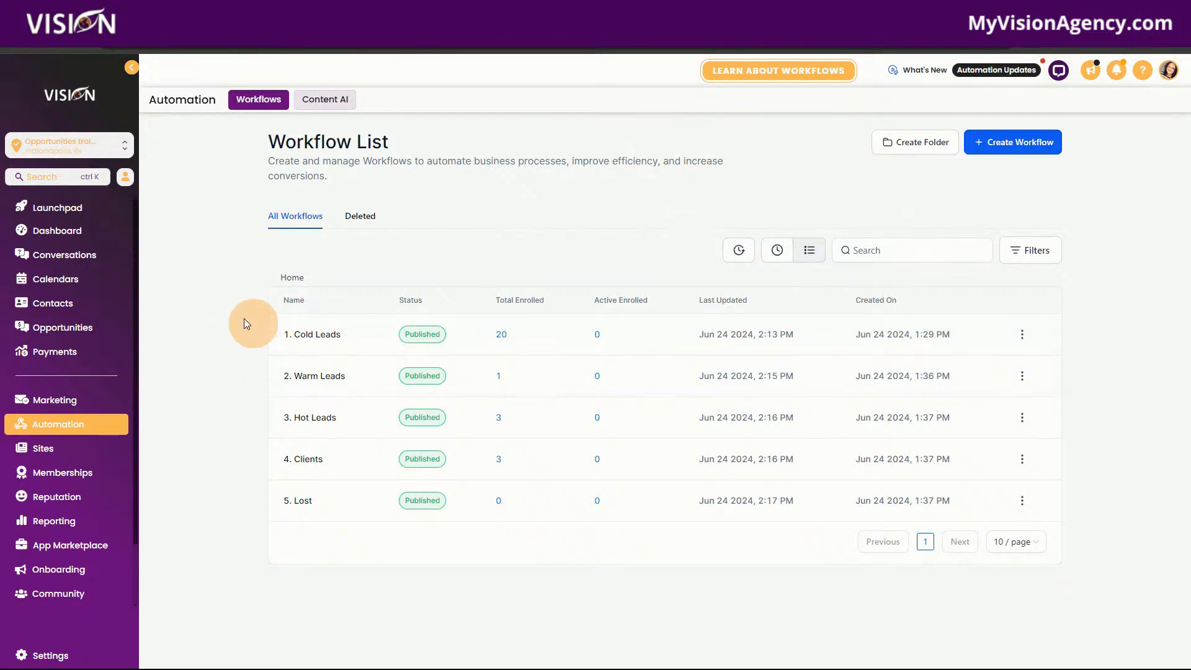
Step: Return to the Leads pipeline and move the first Cold opportunity to the Warm stage
click(105, 332)
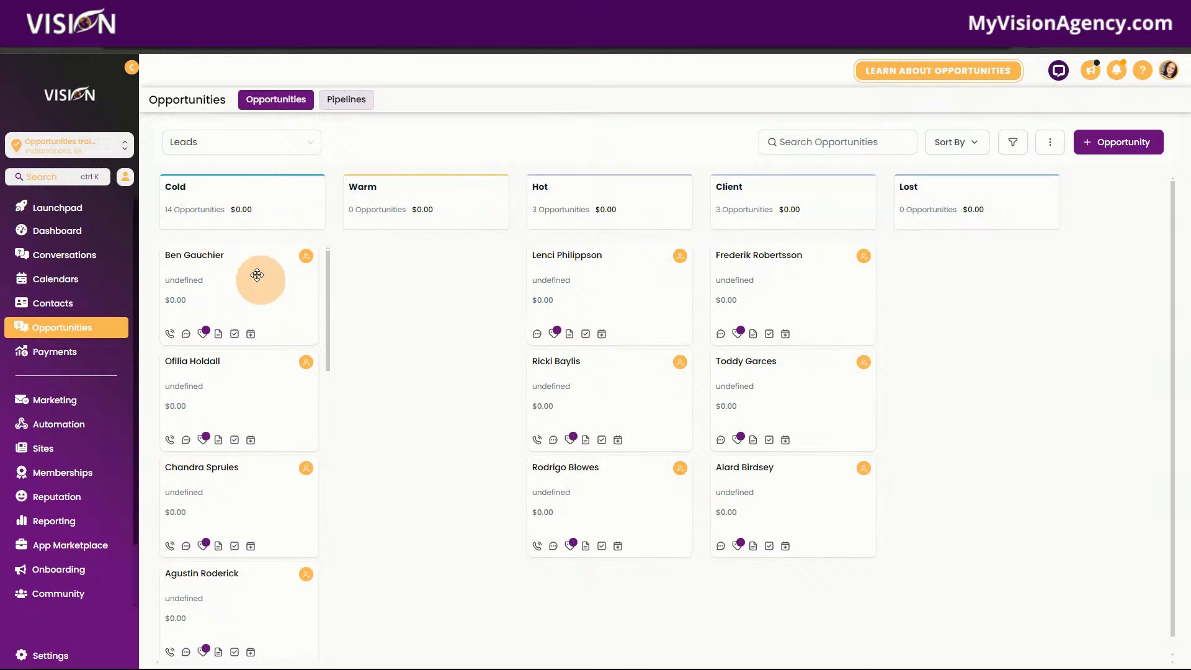
drag(253, 280, 443, 316)
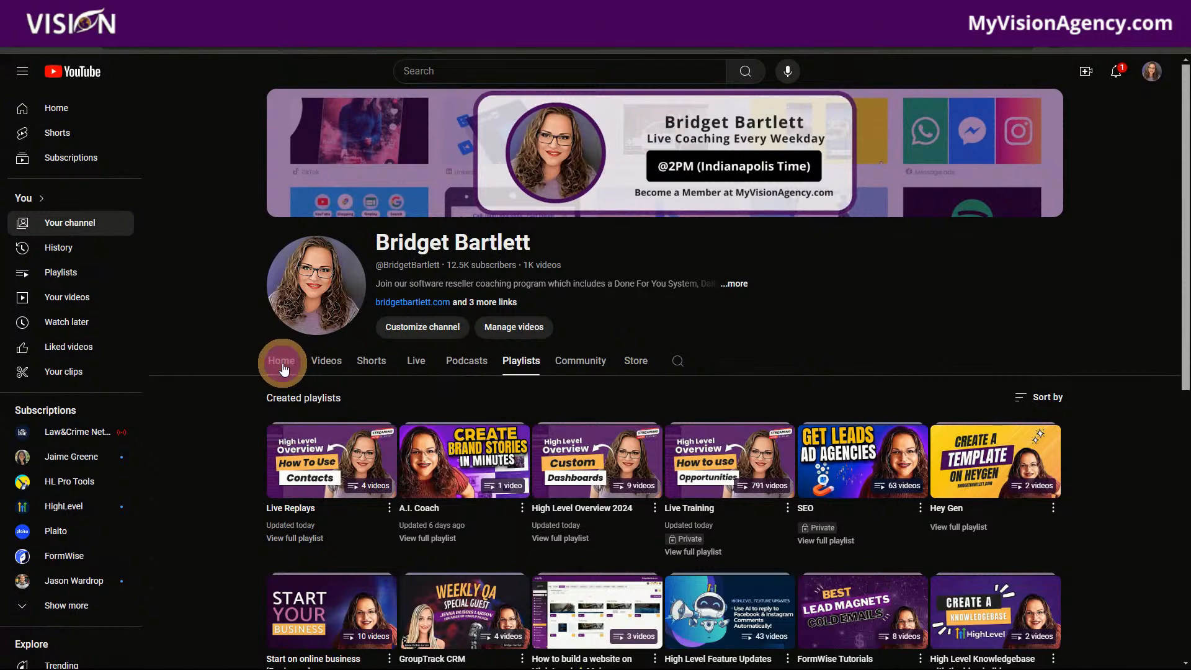
Step: Switch to the YouTube channel's home page and look through its live and past High Level Overview streams
click(282, 366)
scroll(768, 431, down, 3)
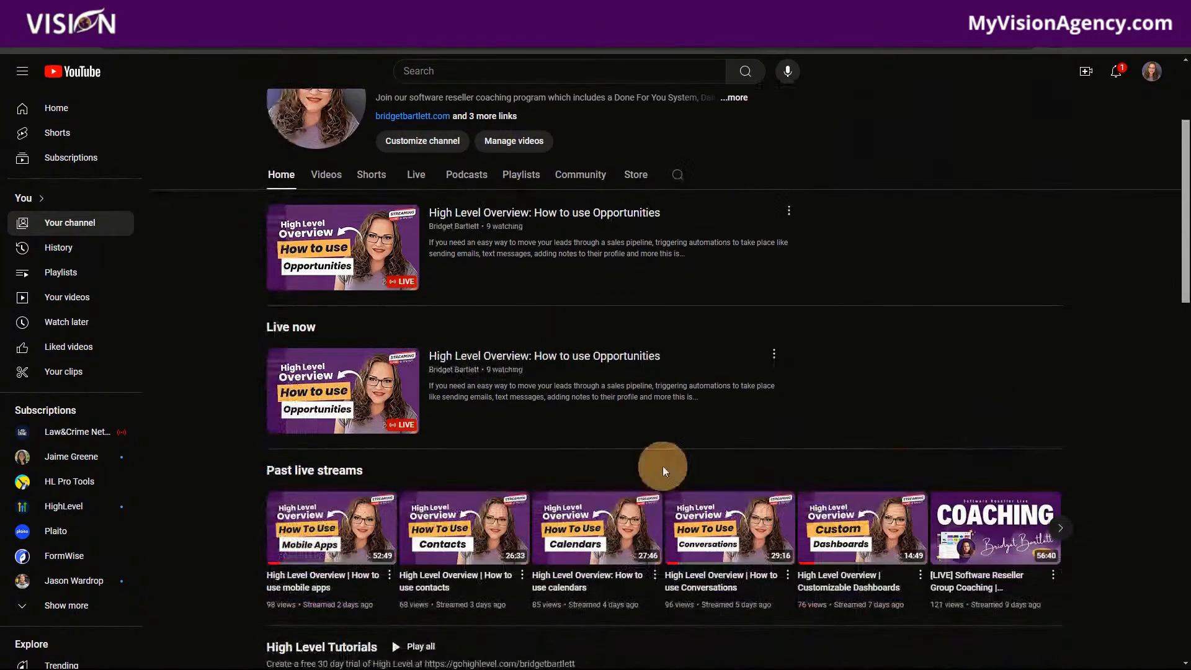